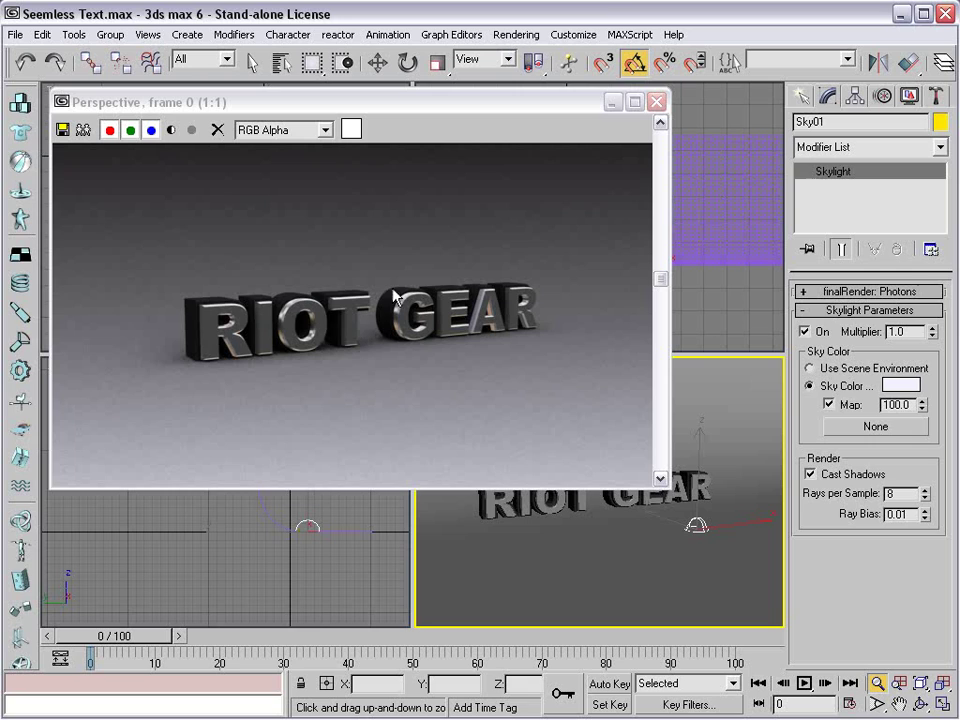
- Close the rendered image and examine the curved backdrop behind the RIOT GEAR text from several angles
click(656, 101)
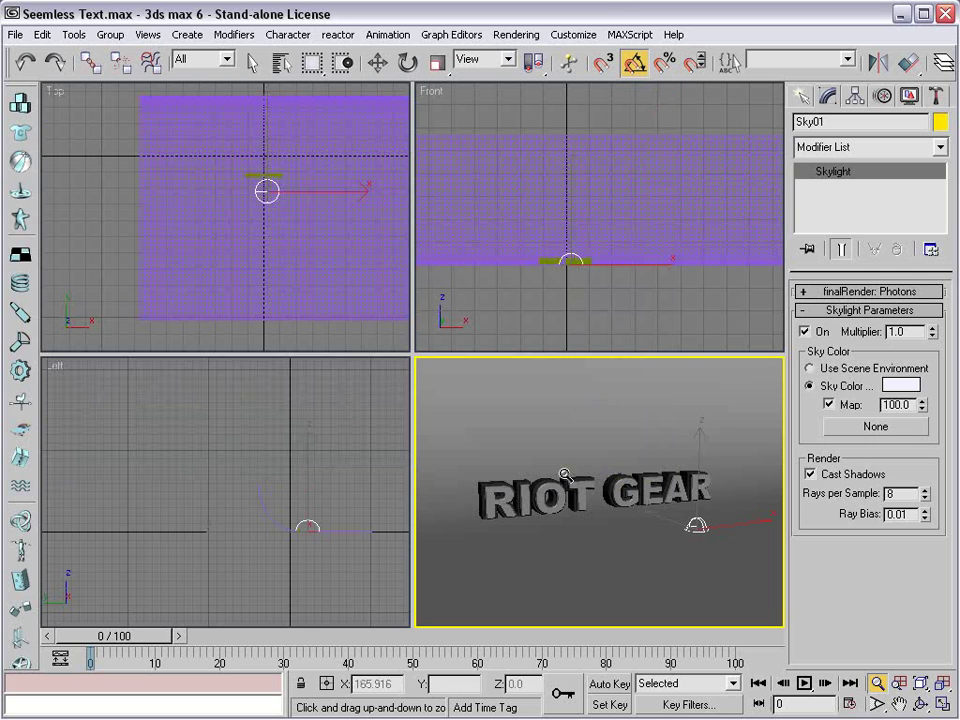
right_click(298, 448)
click(242, 436)
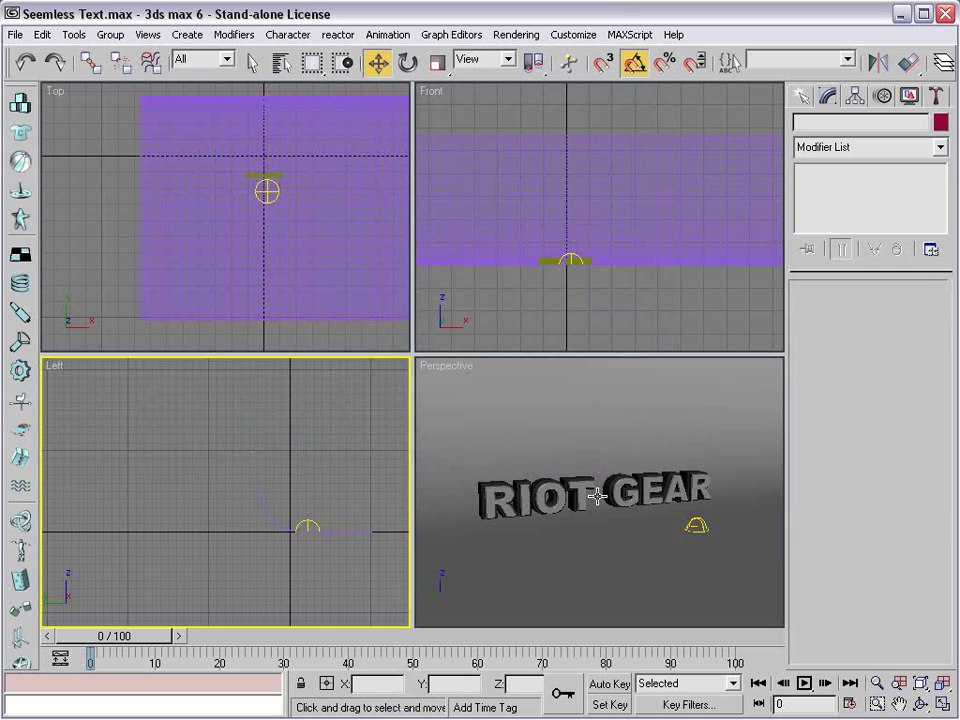
right_click(598, 496)
scroll(598, 496, down, 5)
scroll(604, 501, up, 8)
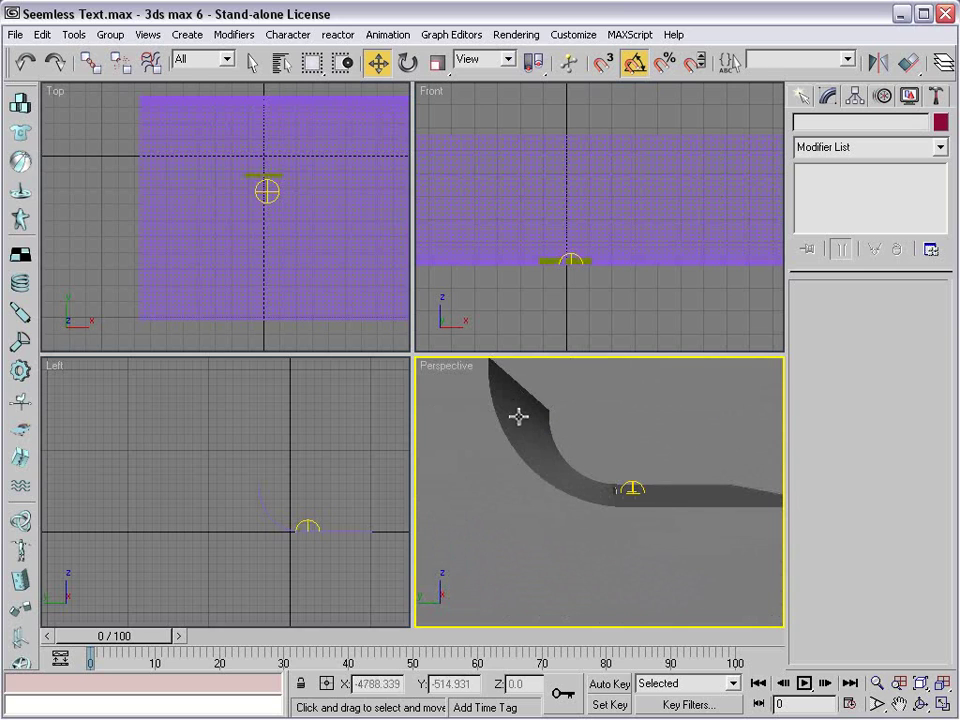
alt+middle_drag(739, 497, 606, 499)
scroll(575, 517, up, 5)
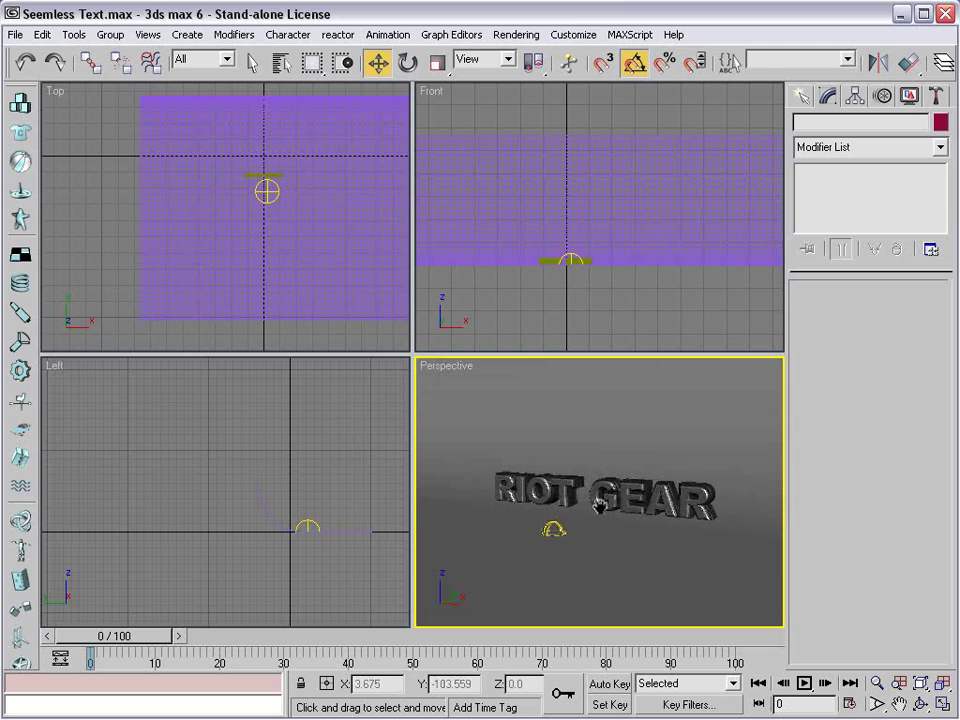
- Reset to a new, empty, untitled scene
click(15, 34)
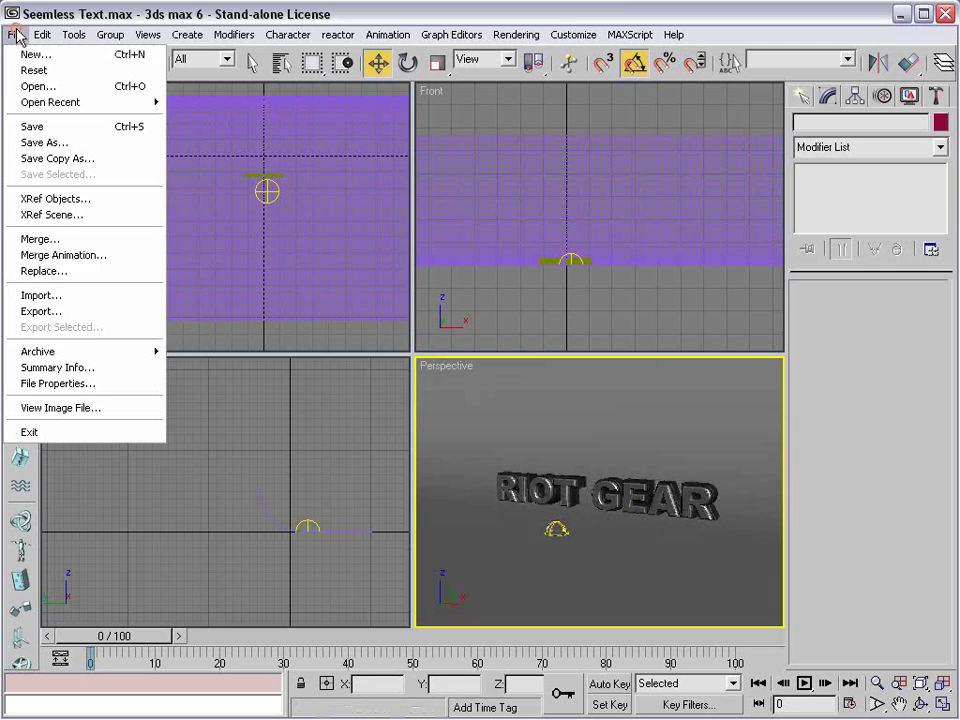
click(24, 64)
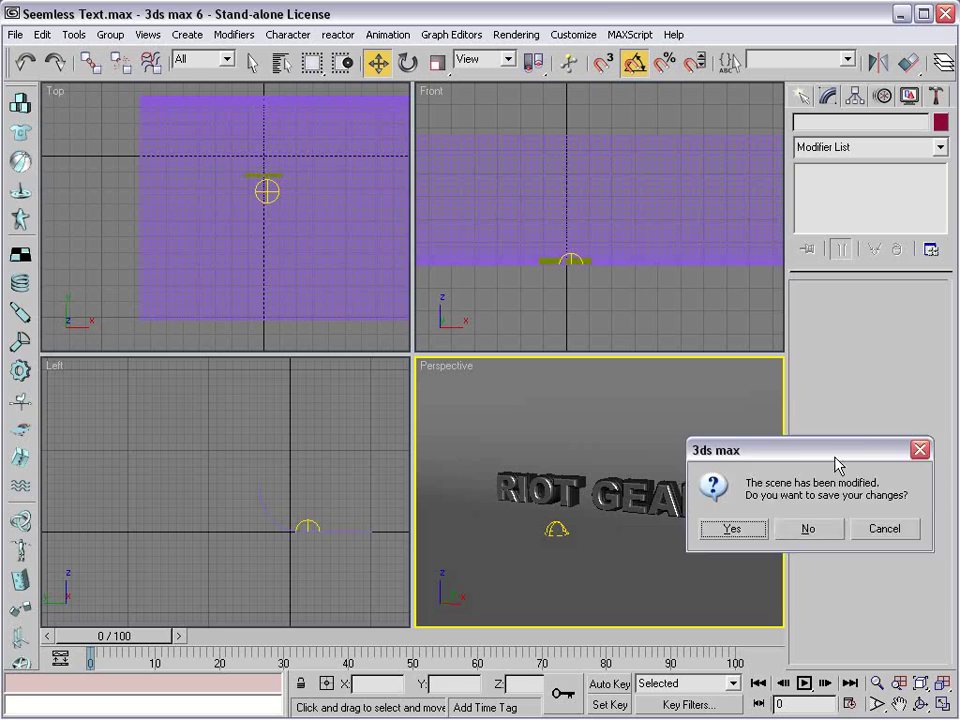
click(708, 494)
click(426, 400)
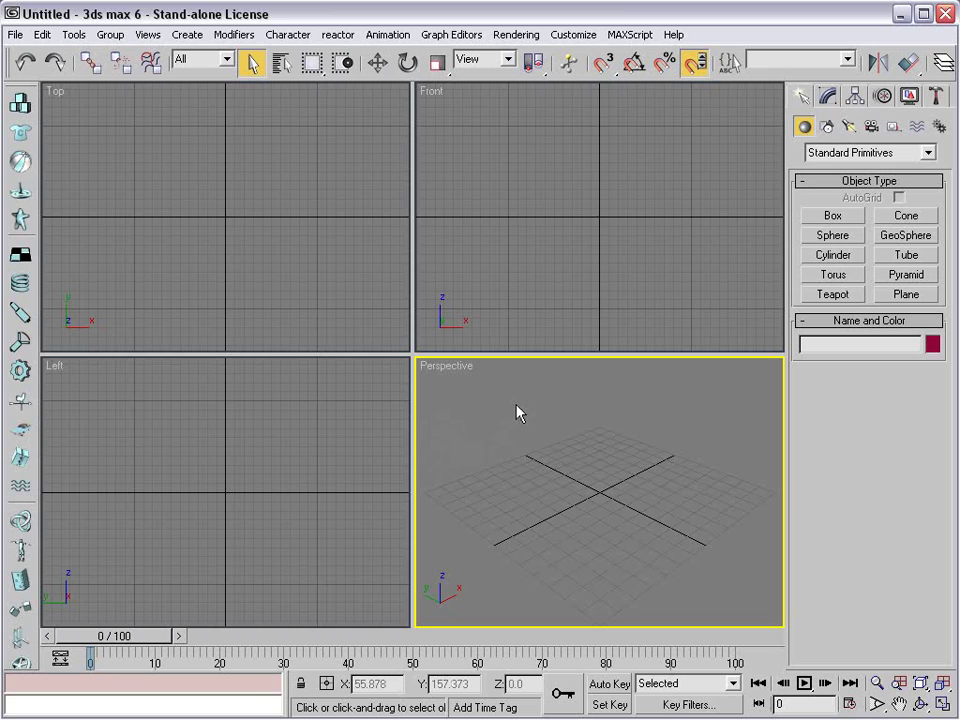
- Create a plane about 183 long and 190 wide on the grid in the perspective view
key(w)
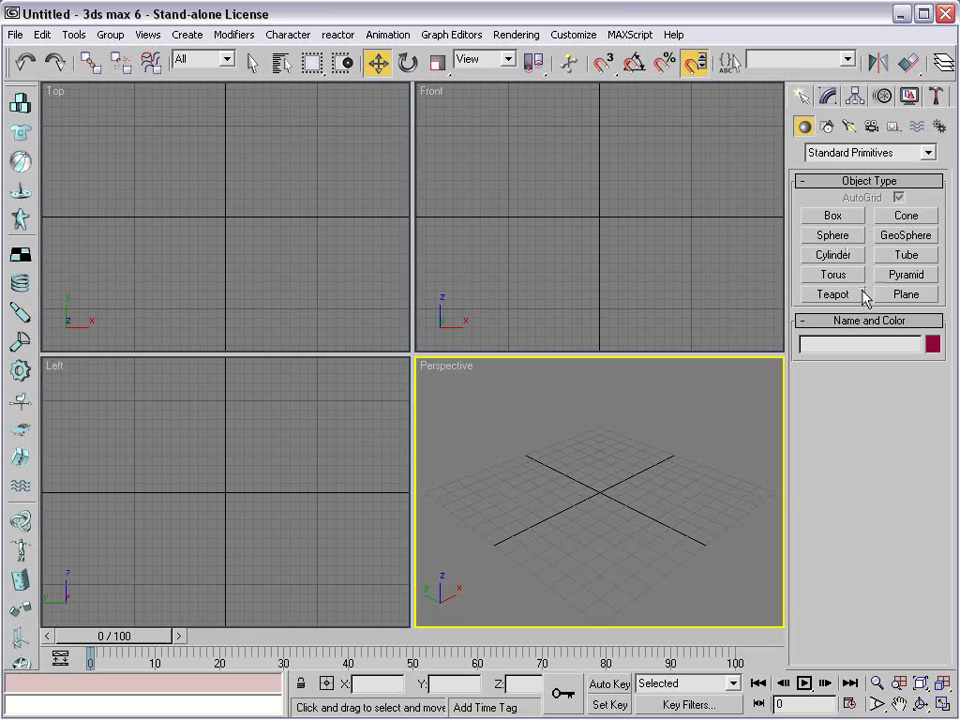
click(903, 296)
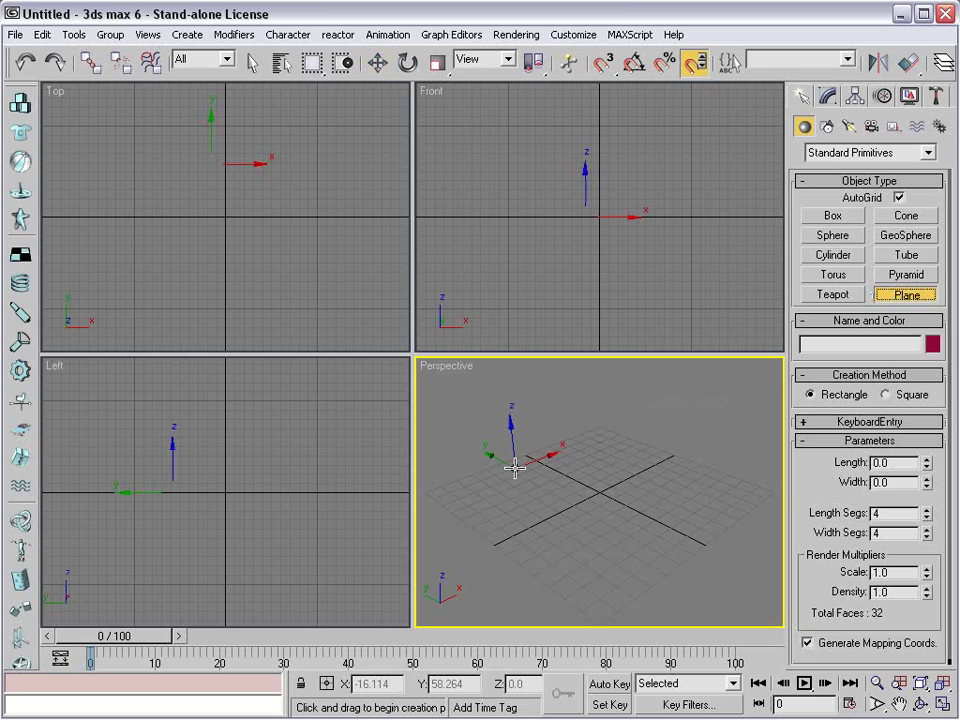
drag(609, 409, 601, 666)
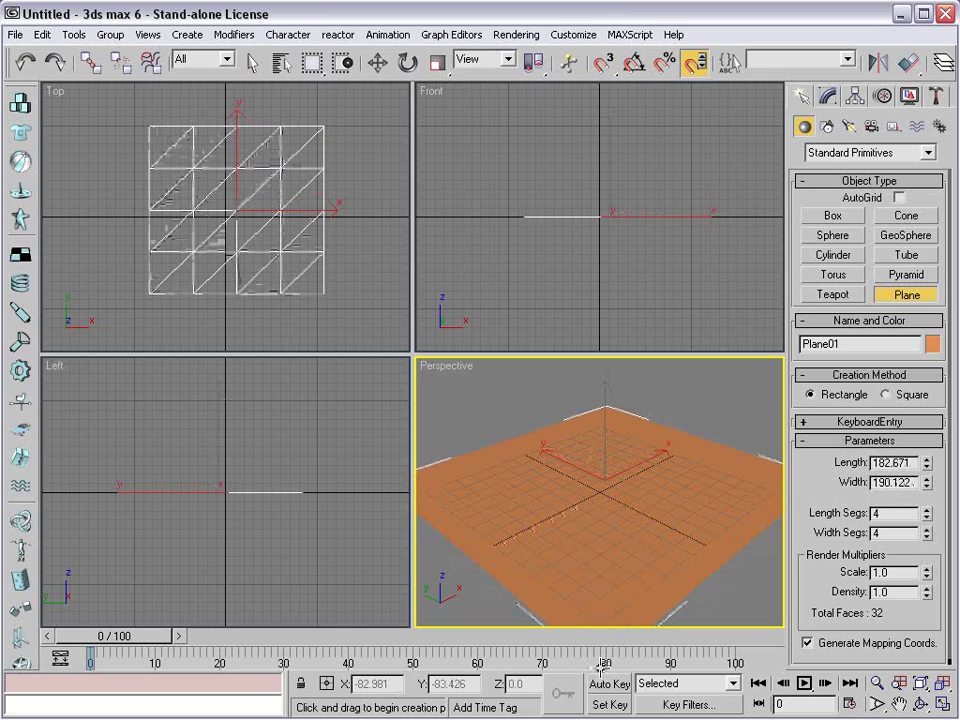
- Apply a Bend modifier to the plane and set its bend axis to X
click(834, 96)
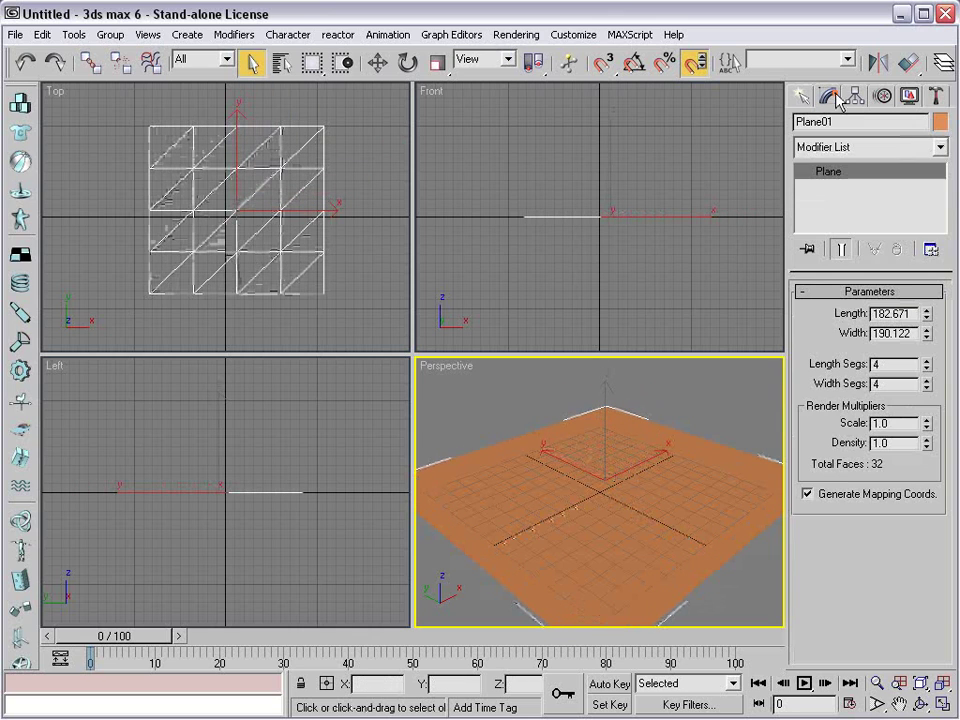
click(845, 147)
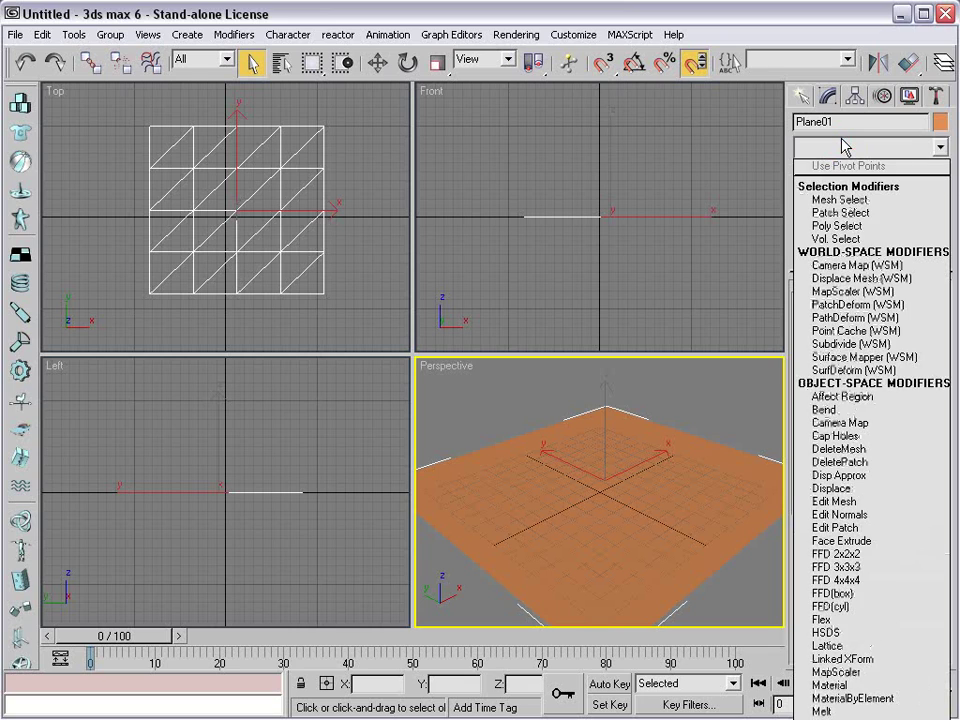
click(830, 410)
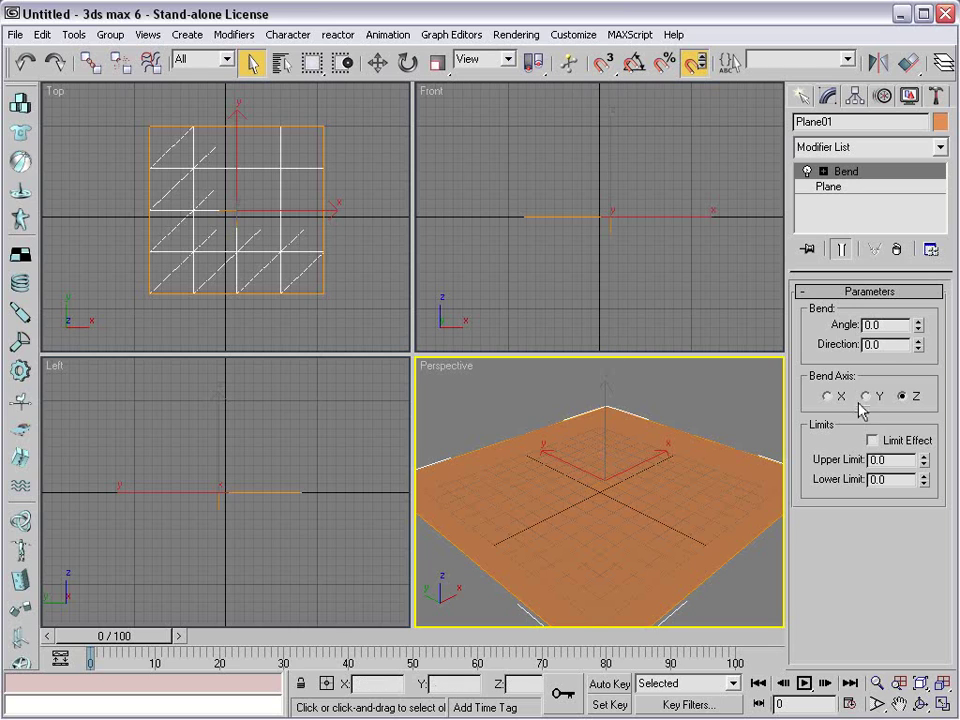
alt+middle_drag(680, 507, 647, 493)
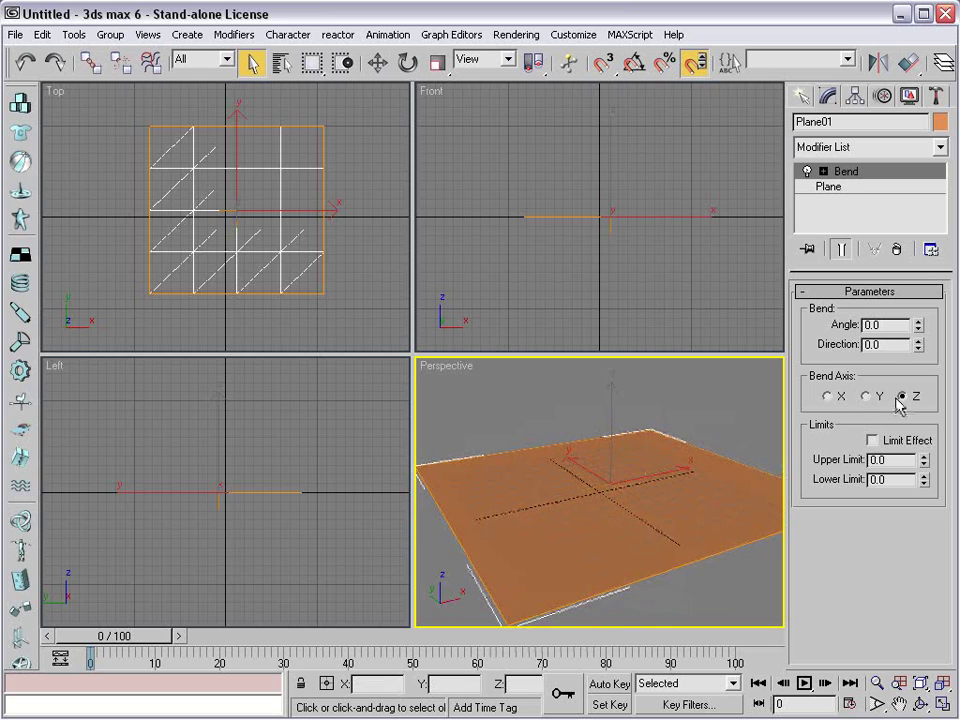
click(828, 396)
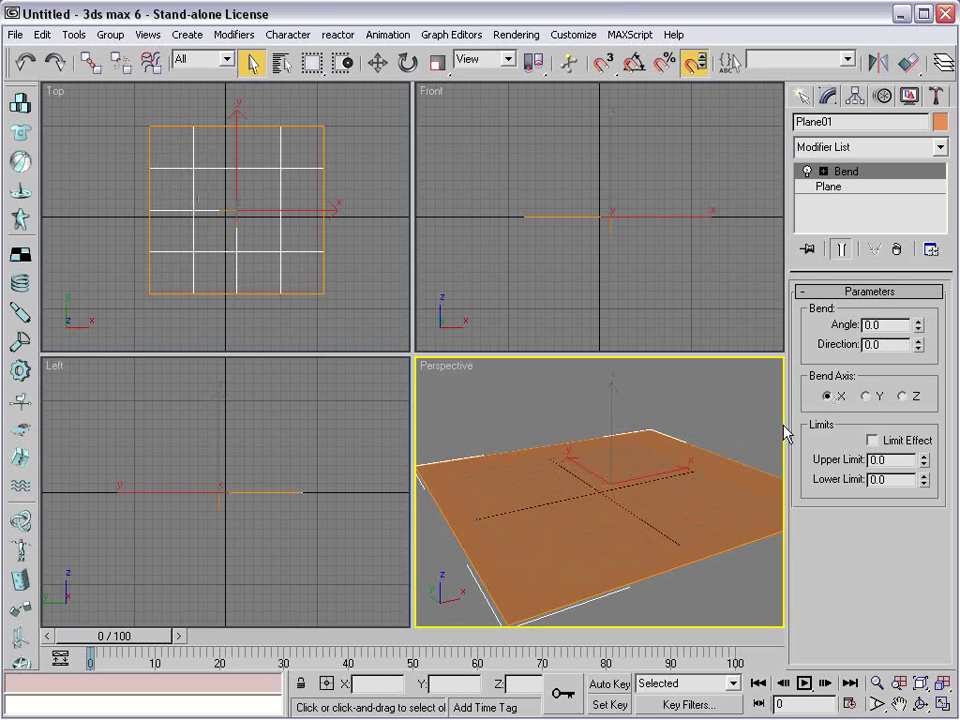
- Set the Bend modifier's angle to -177
drag(918, 328, 918, 596)
alt+middle_drag(702, 518, 624, 519)
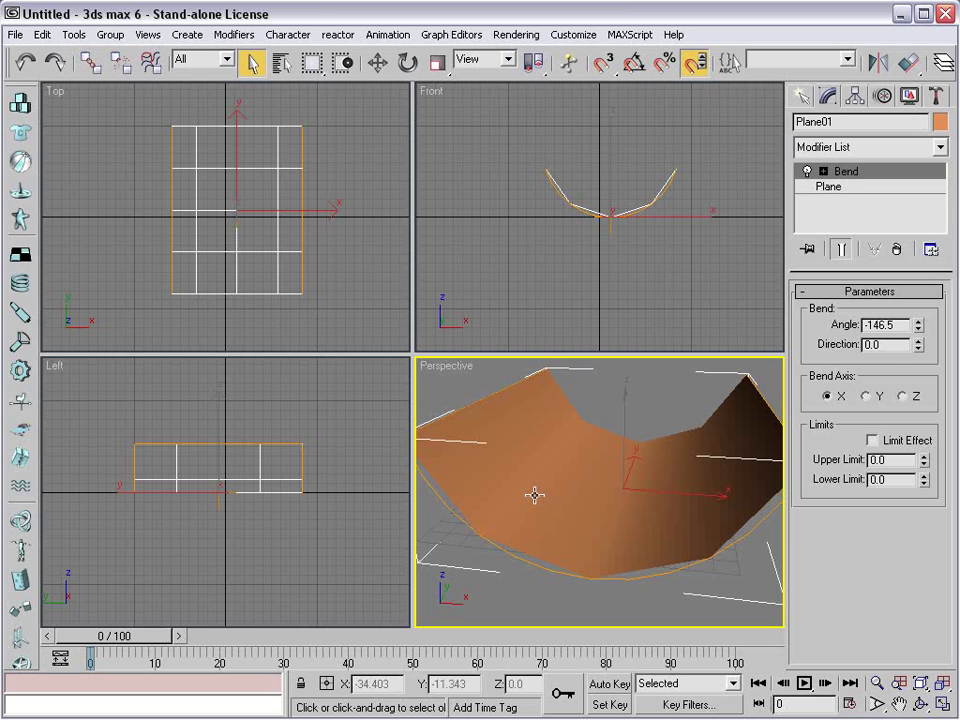
alt+middle_drag(534, 494, 564, 508)
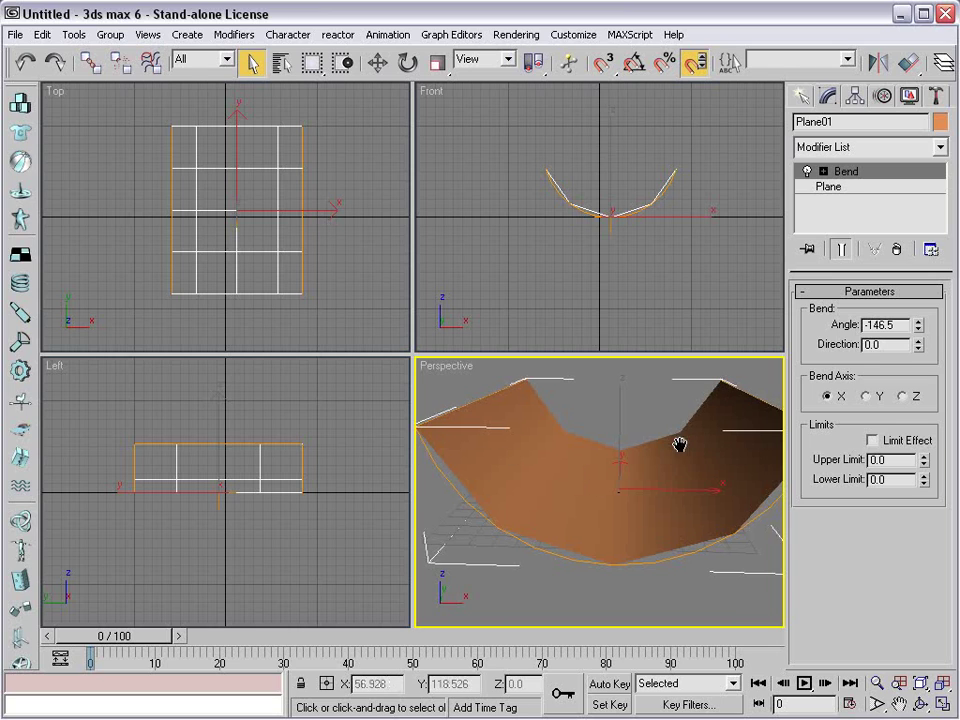
alt+middle_drag(677, 444, 671, 446)
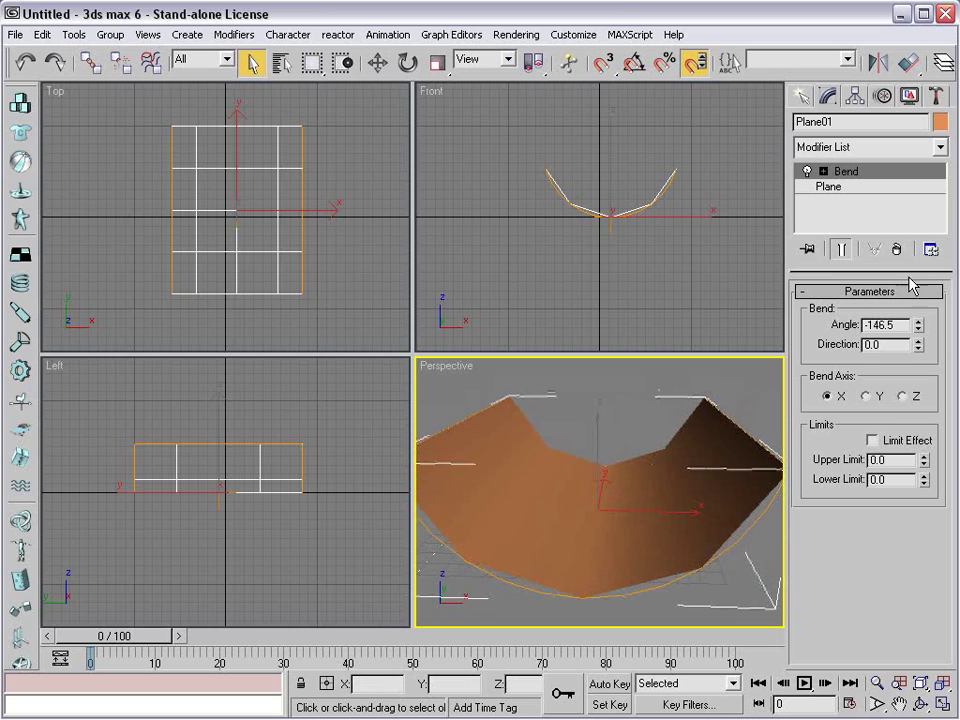
drag(918, 328, 913, 385)
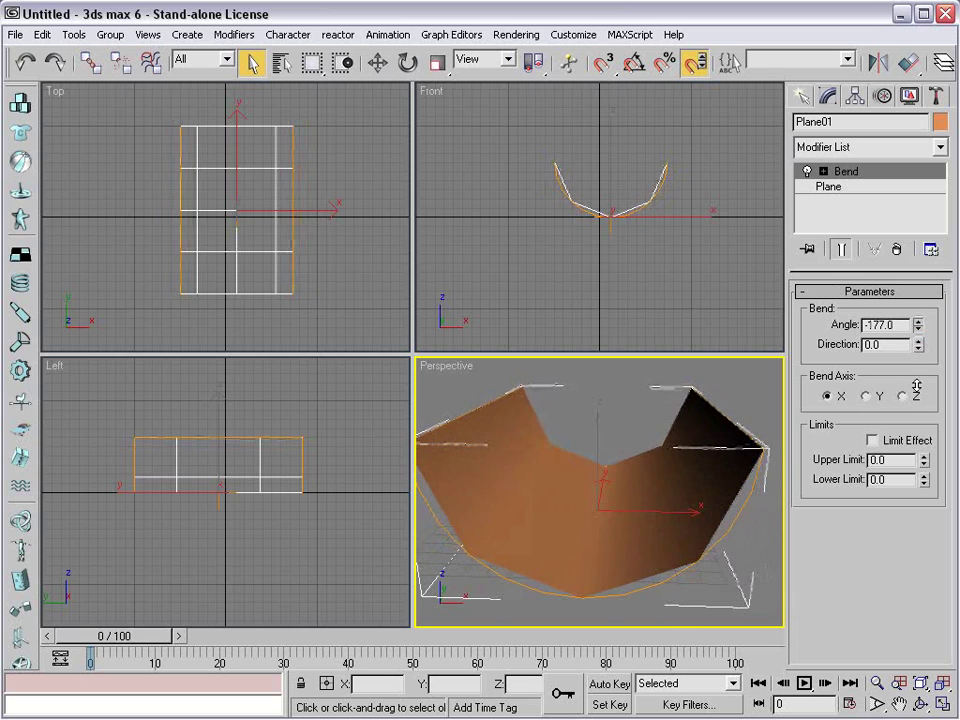
middle_drag(587, 497, 598, 499)
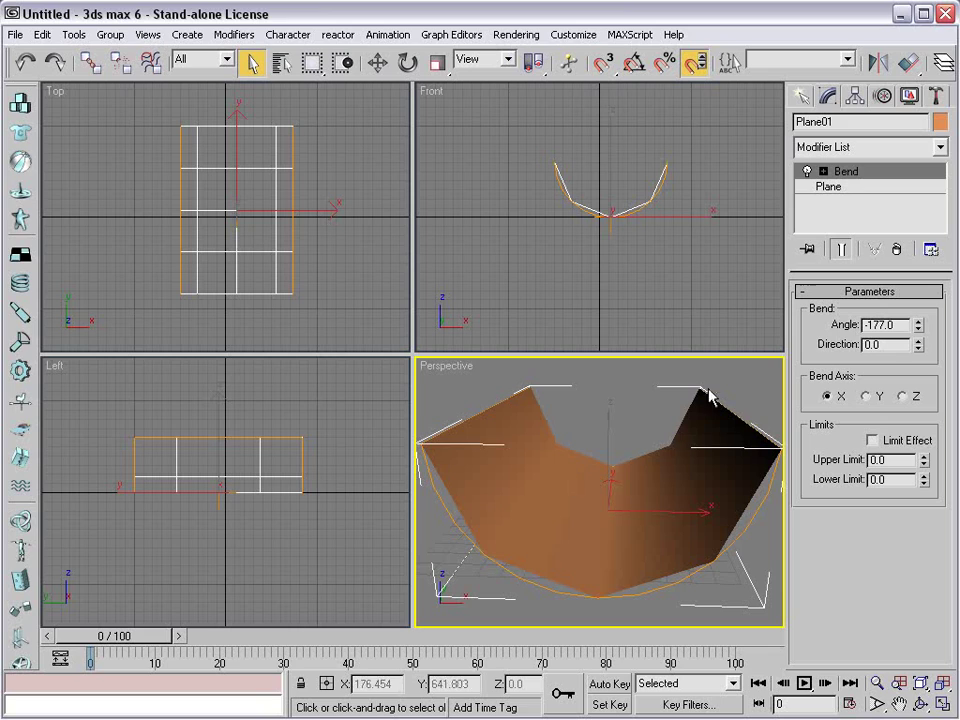
- Limit the bend effect with an upper limit of 165.649 so that only one side of the plane curves up
click(872, 440)
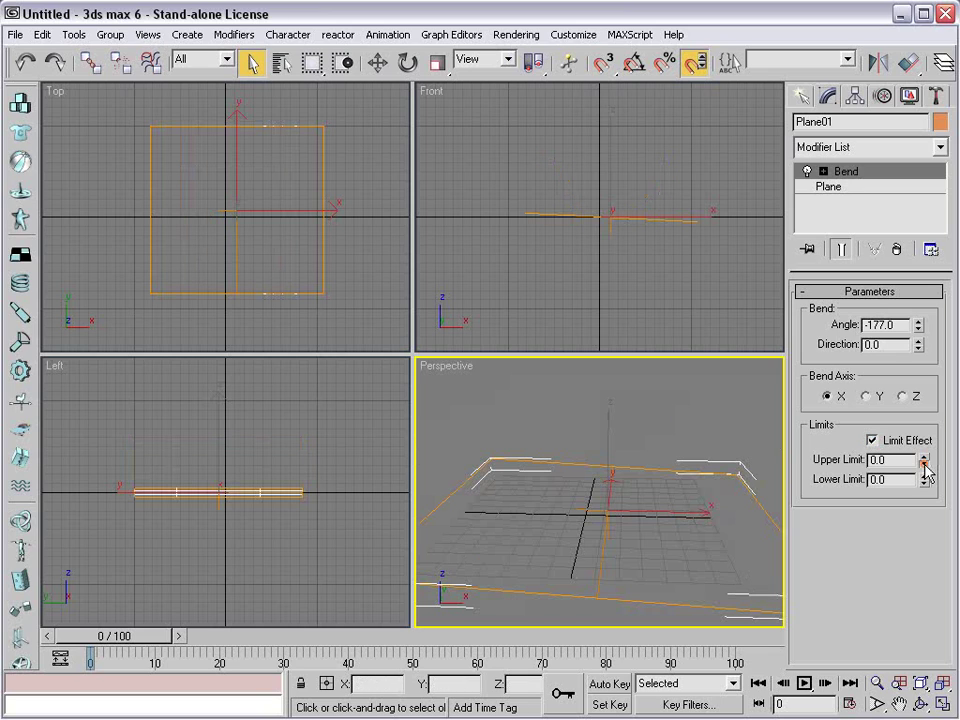
drag(925, 466, 913, 126)
click(730, 400)
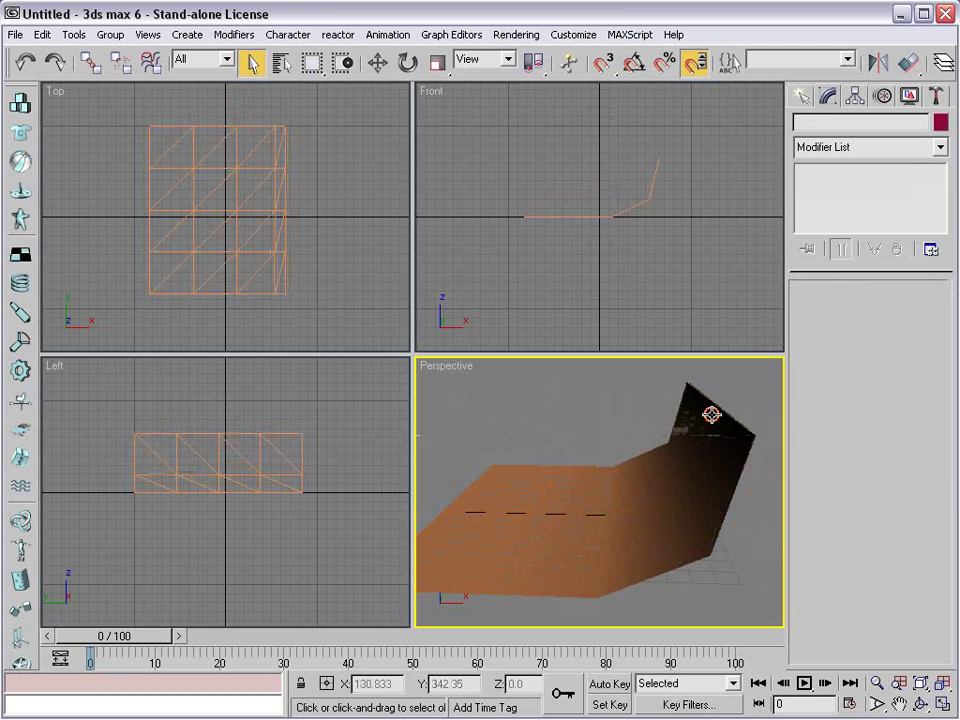
alt+middle_drag(545, 515, 705, 511)
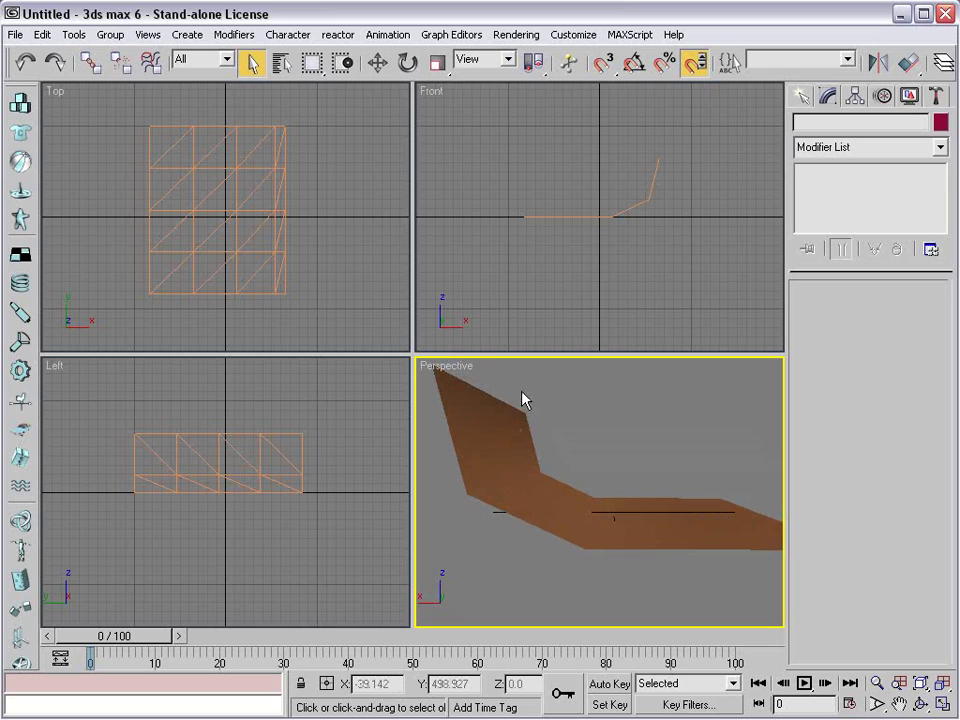
- Increase the base plane's width segments to 57 to smooth the bend
click(543, 491)
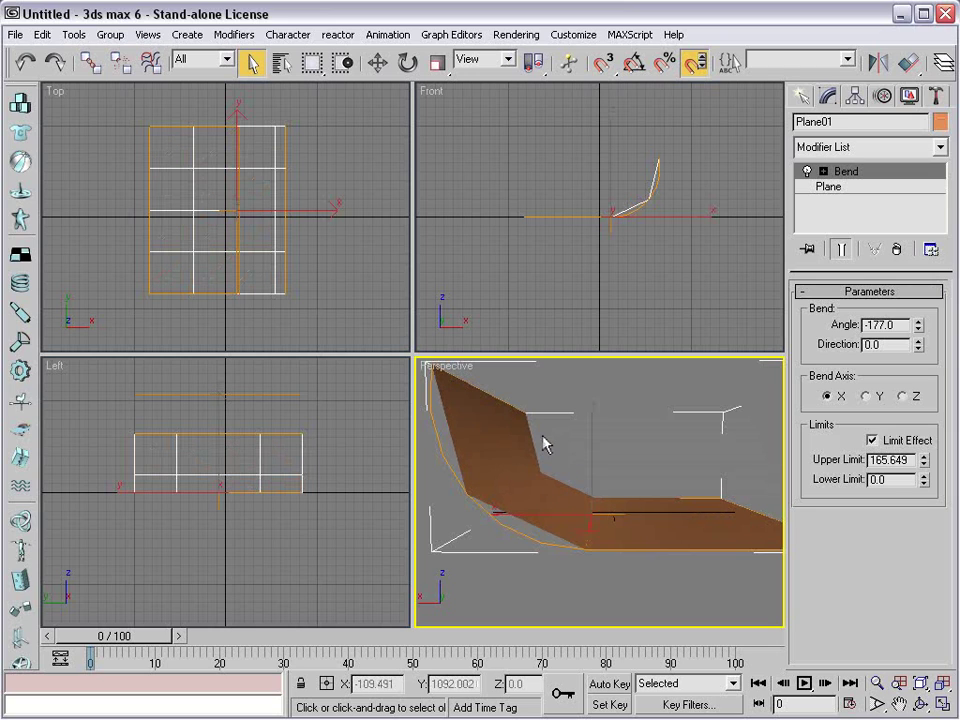
click(832, 192)
alt+middle_drag(551, 491, 669, 512)
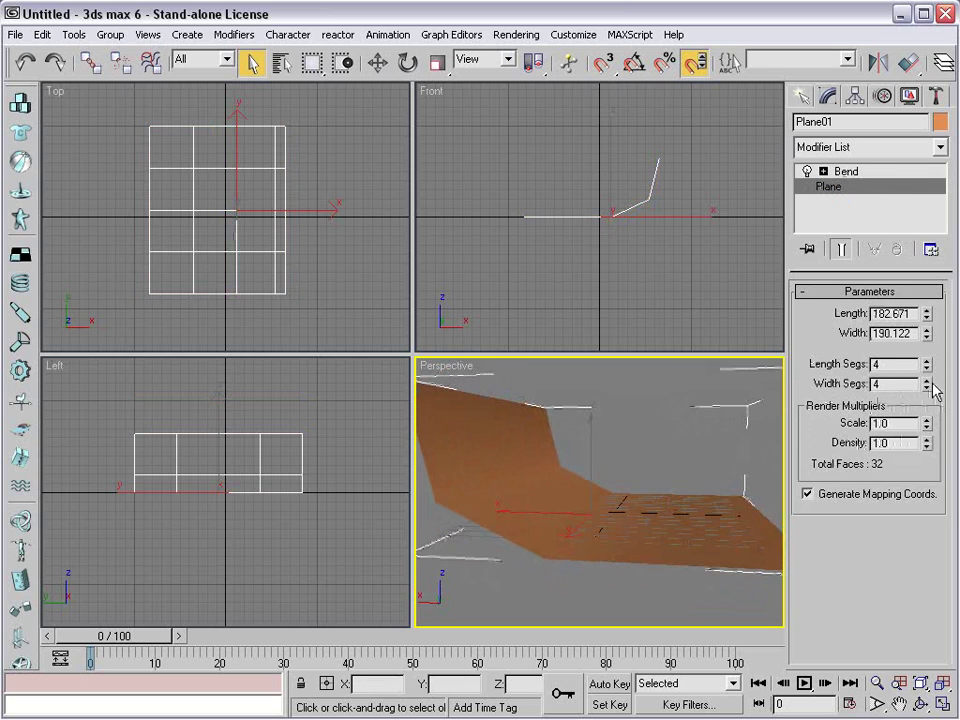
drag(926, 384, 927, 130)
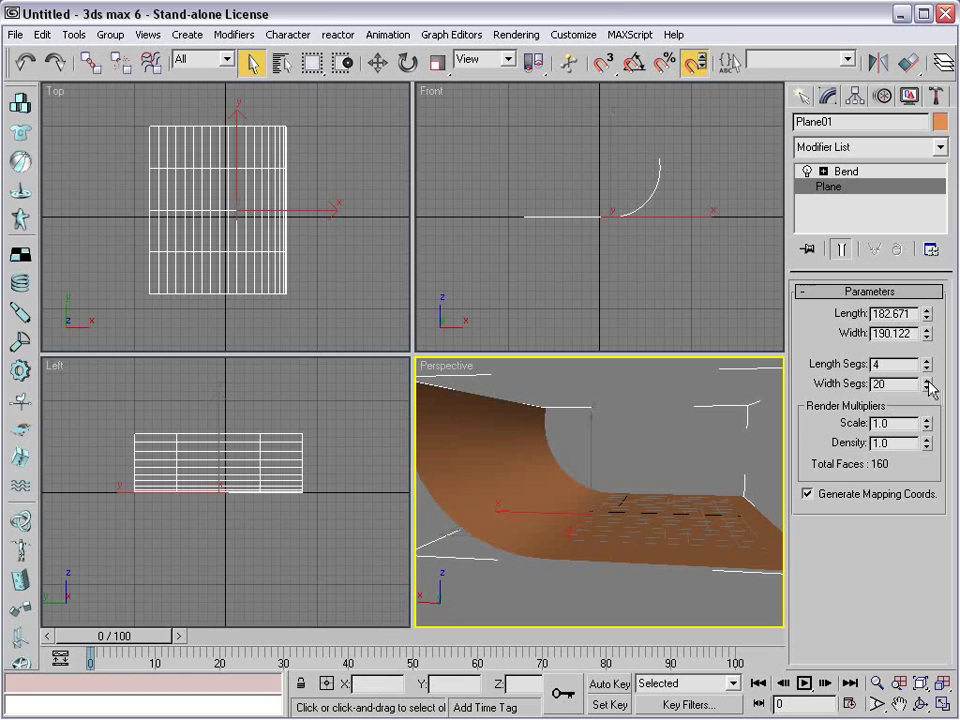
drag(927, 388, 927, 200)
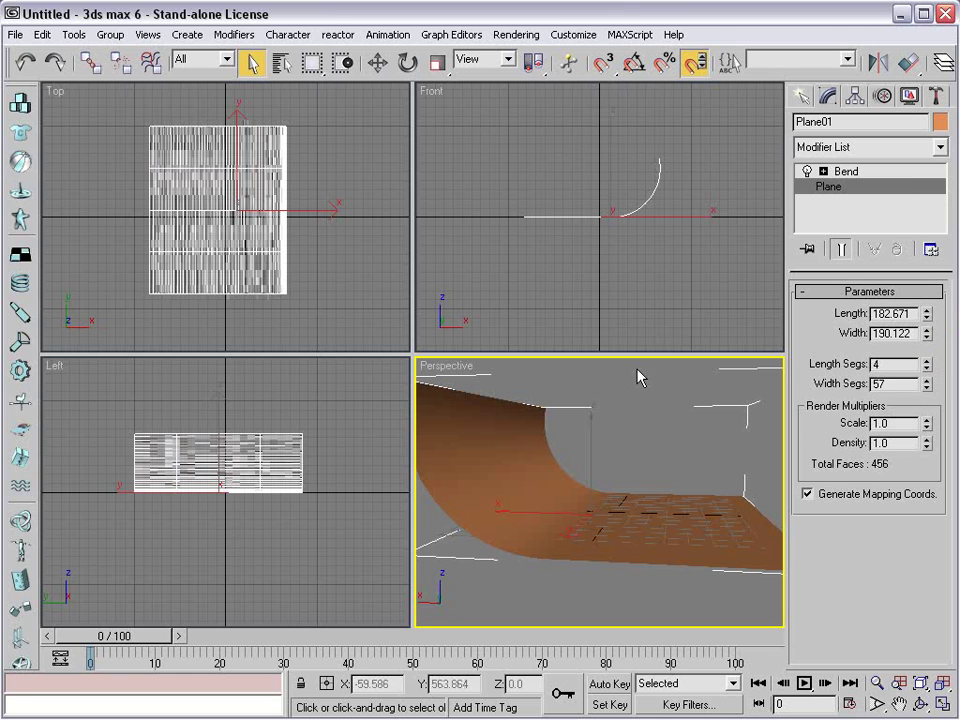
- Examine the smoothness of the curved plane from several angles and close up
click(666, 437)
alt+middle_drag(656, 516, 367, 521)
alt+middle_drag(474, 533, 641, 544)
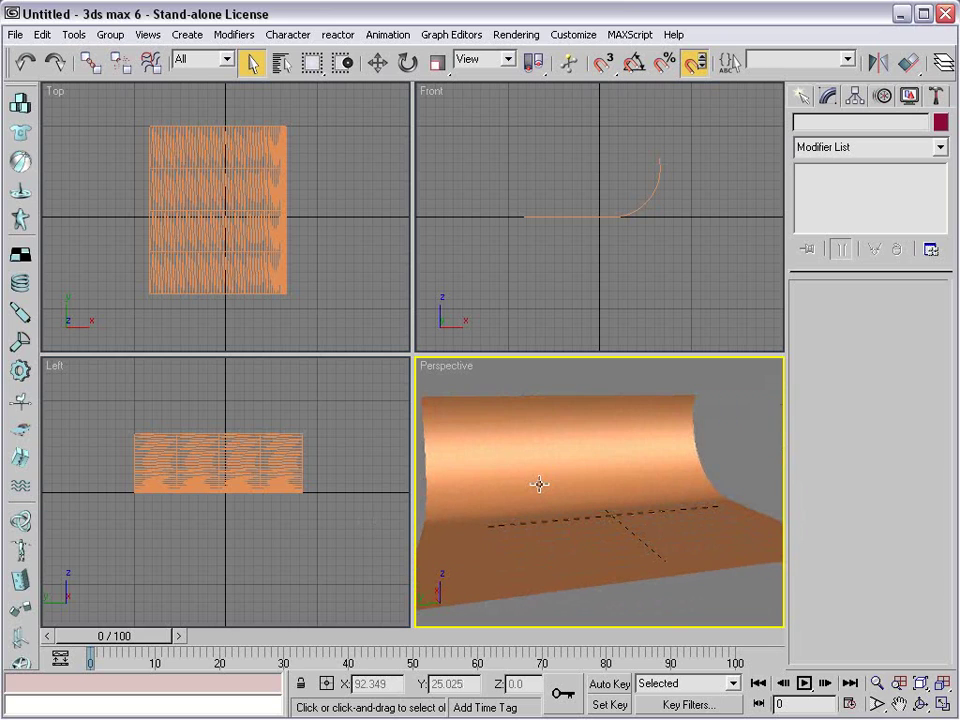
scroll(553, 521, up, 3)
mouse_move(553, 521)
middle_down()
mouse_move(584, 543)
mouse_move(625, 544)
mouse_move(546, 511)
middle_up()
scroll(585, 545, down, 2)
scroll(650, 522, up, 3)
alt+middle_drag(599, 553, 591, 549)
right_click(625, 300)
click(637, 316)
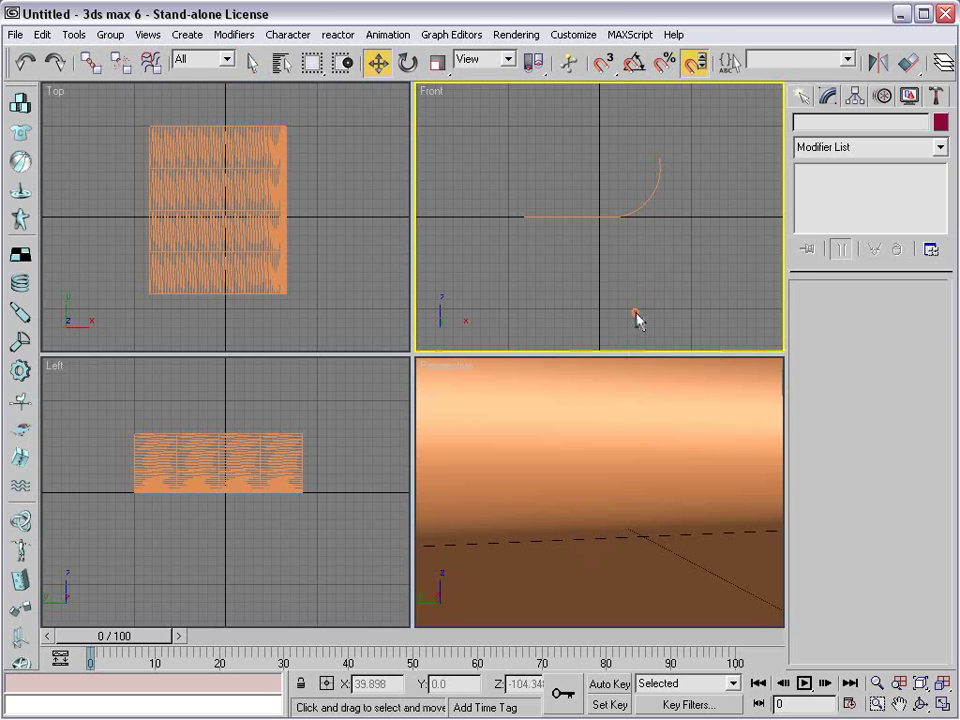
- Scale the curved plane along its Y axis to about 190 percent
middle_click(602, 465)
scroll(602, 465, down, 5)
click(598, 485)
right_click(578, 484)
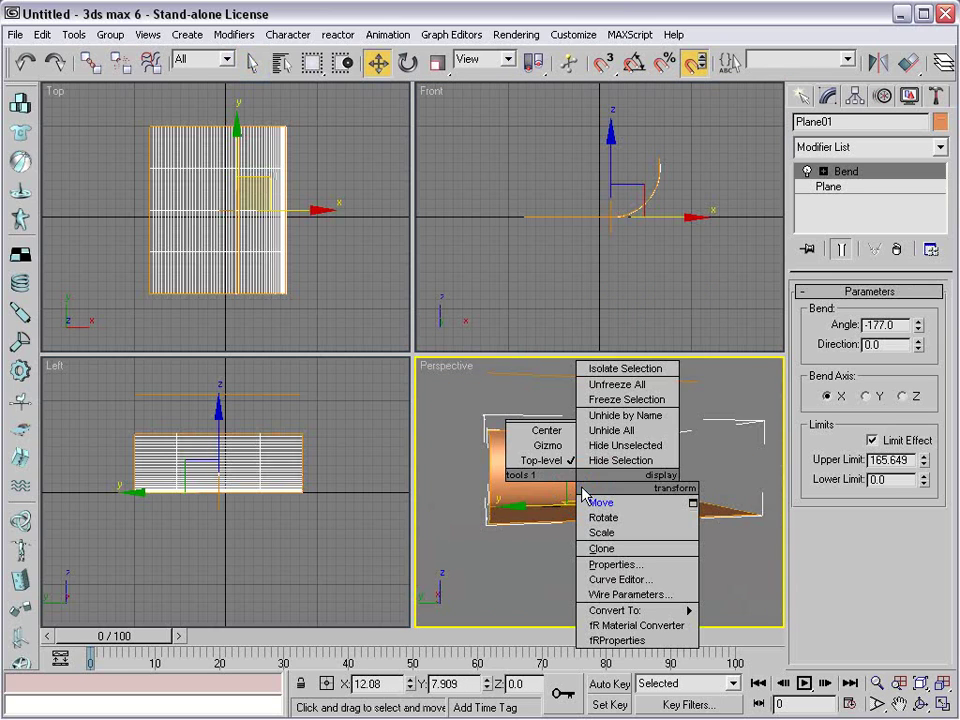
click(630, 539)
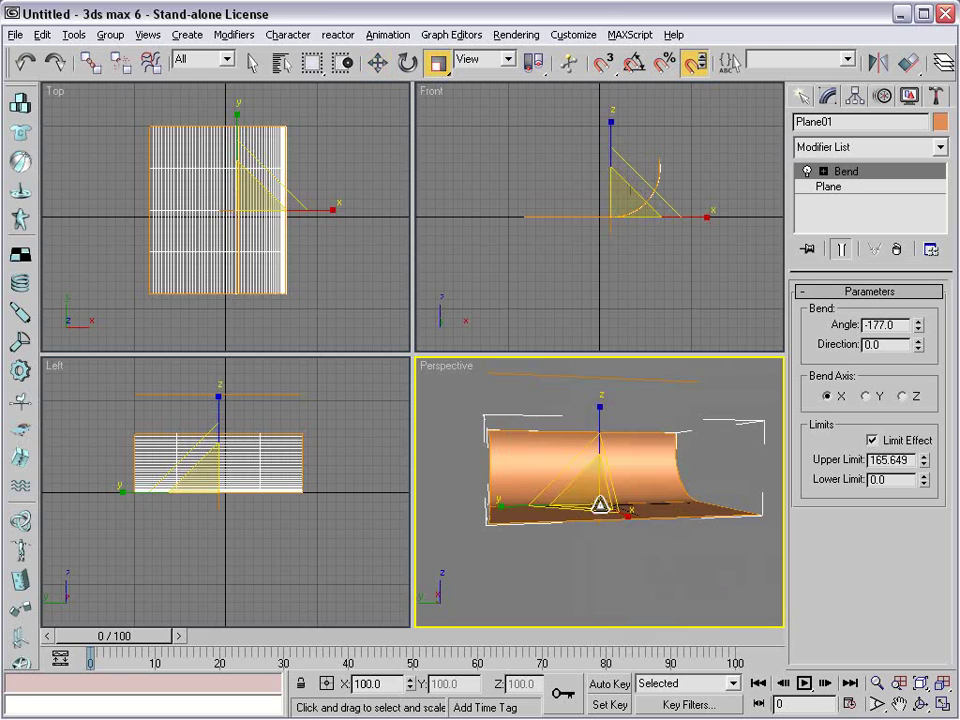
alt+middle_drag(600, 506, 592, 542)
drag(510, 513, 447, 514)
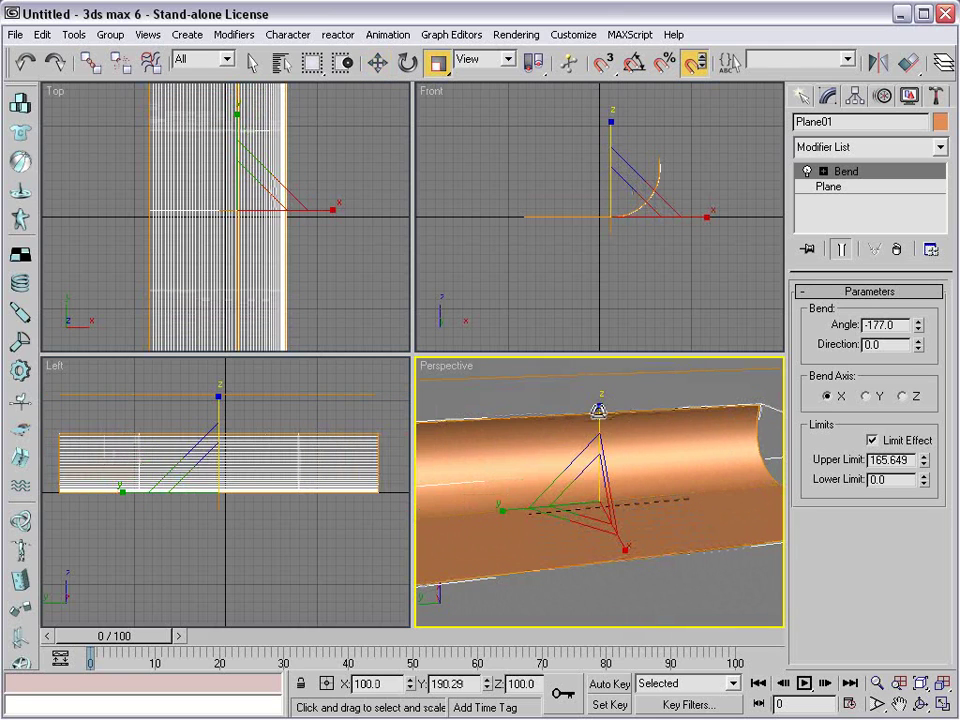
- Try to stretch the curved plane along the Z axis to about 159 percent
drag(600, 405, 597, 367)
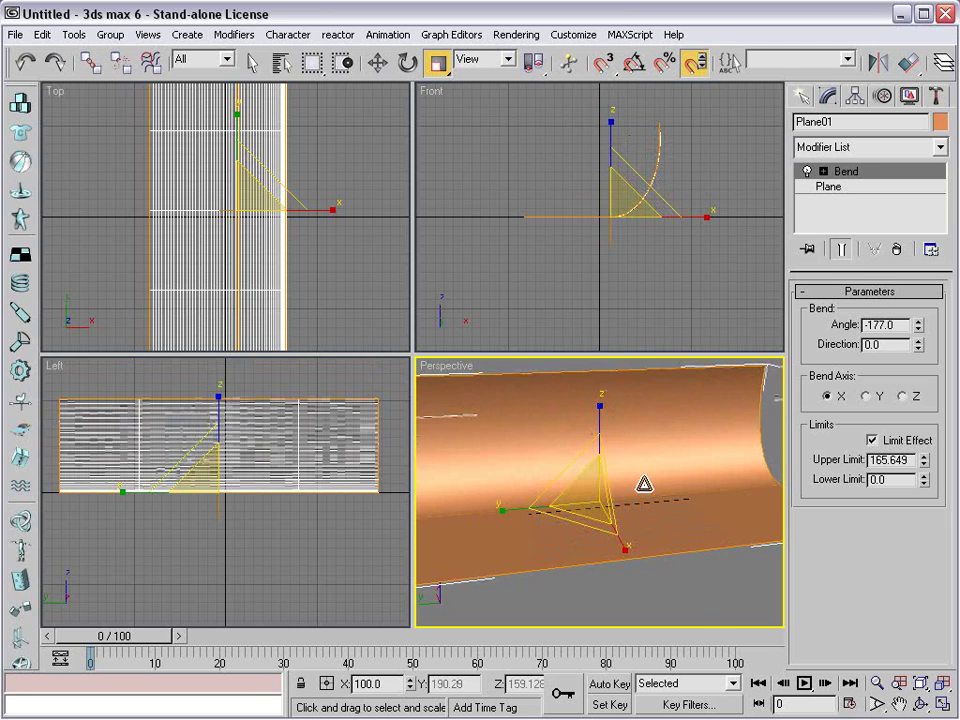
right_click(671, 562)
click(690, 586)
click(689, 591)
alt+middle_drag(584, 545, 604, 521)
click(604, 521)
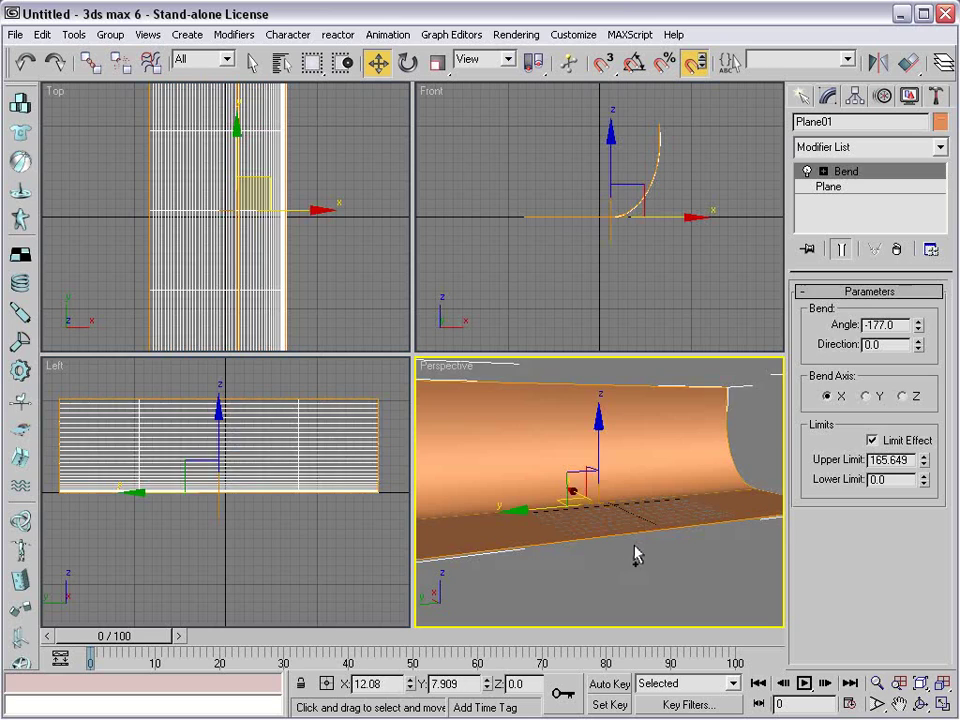
click(617, 590)
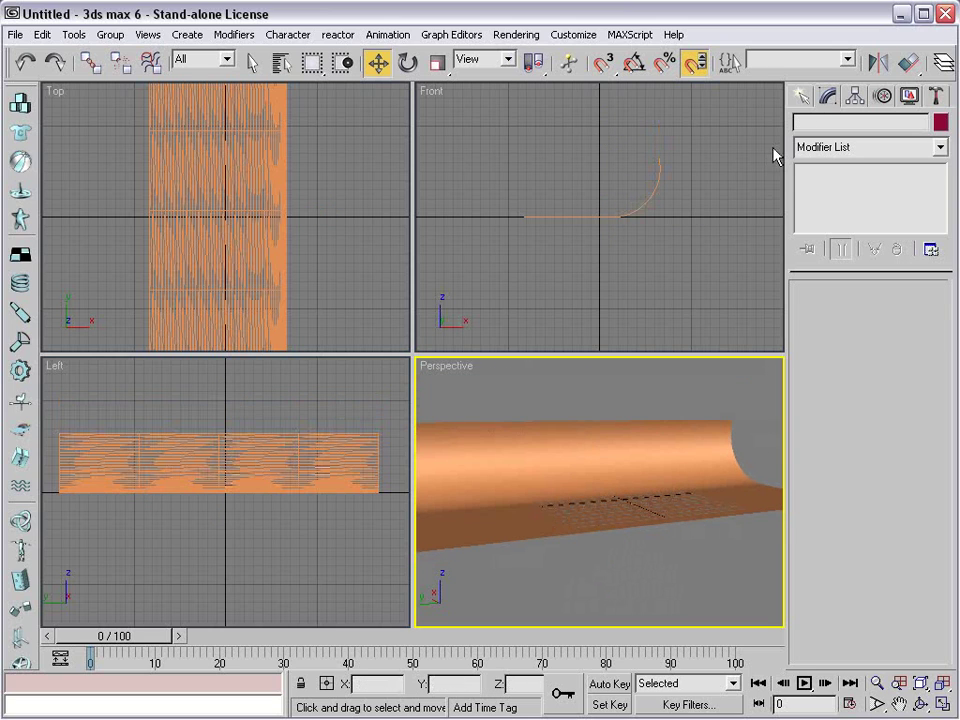
- Create a text spline on the floor of the curved plane, near the origin
click(801, 97)
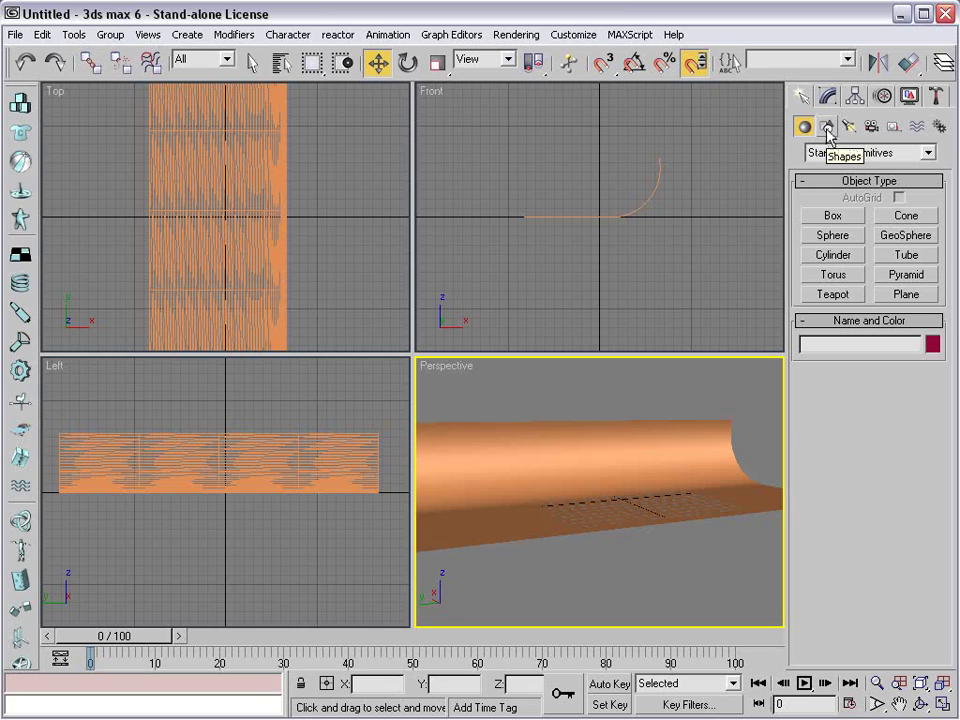
click(827, 128)
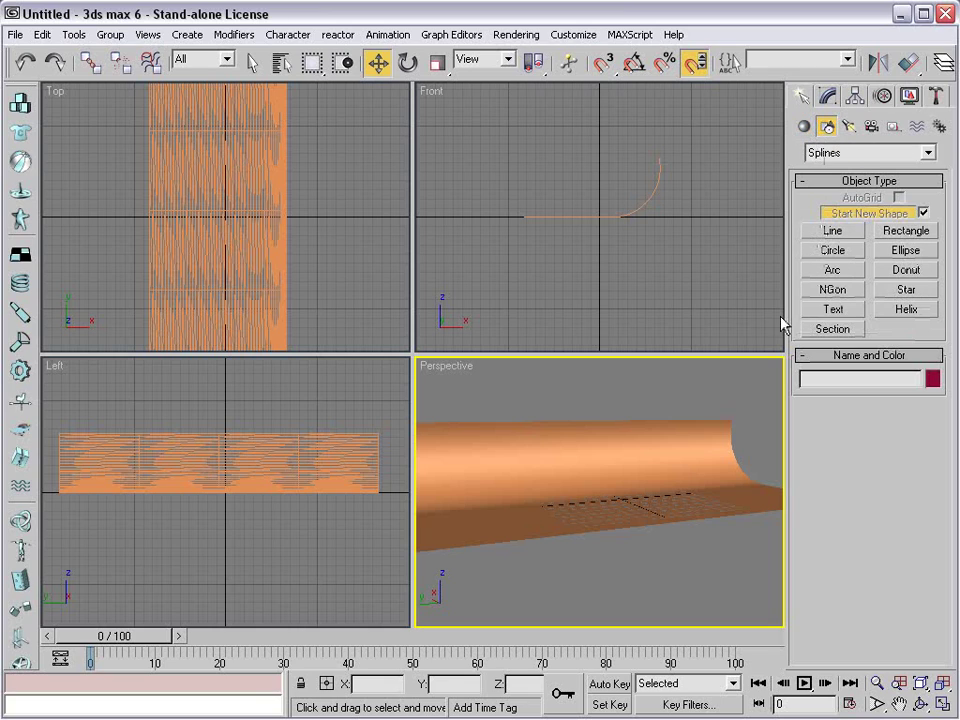
click(831, 311)
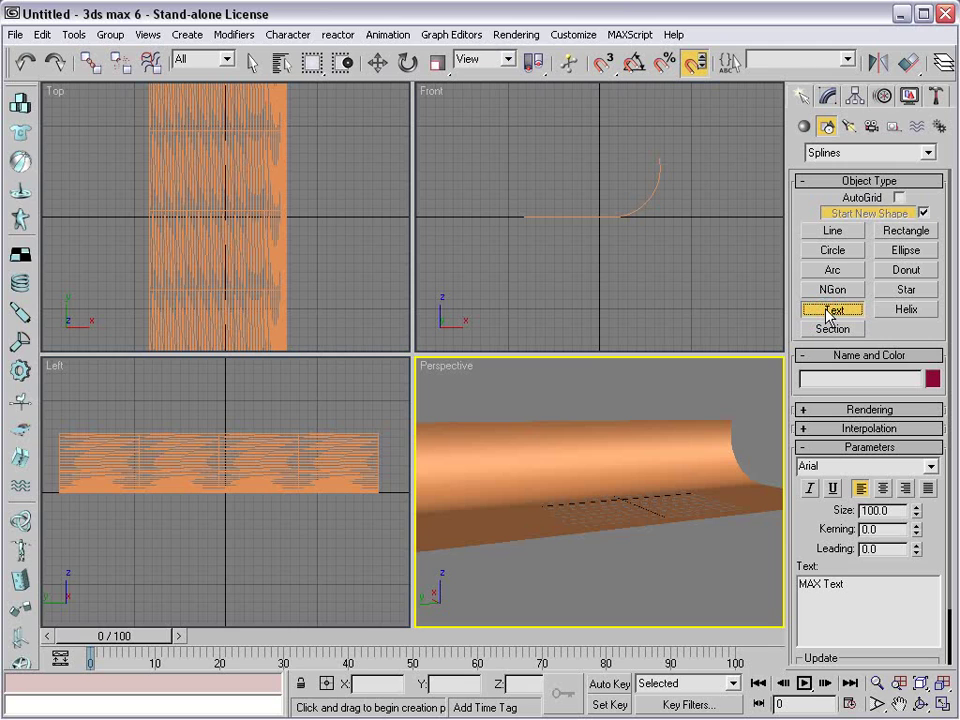
click(620, 510)
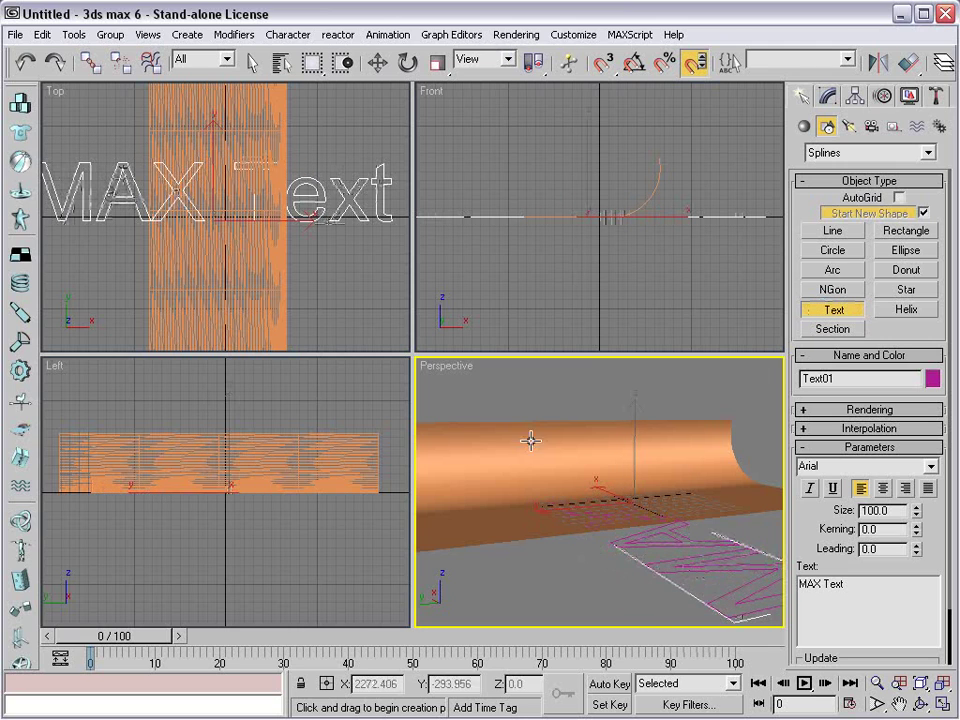
- Change the text spline's wording to 3D TEXT and set its size to 25
scroll(590, 524, down, 3)
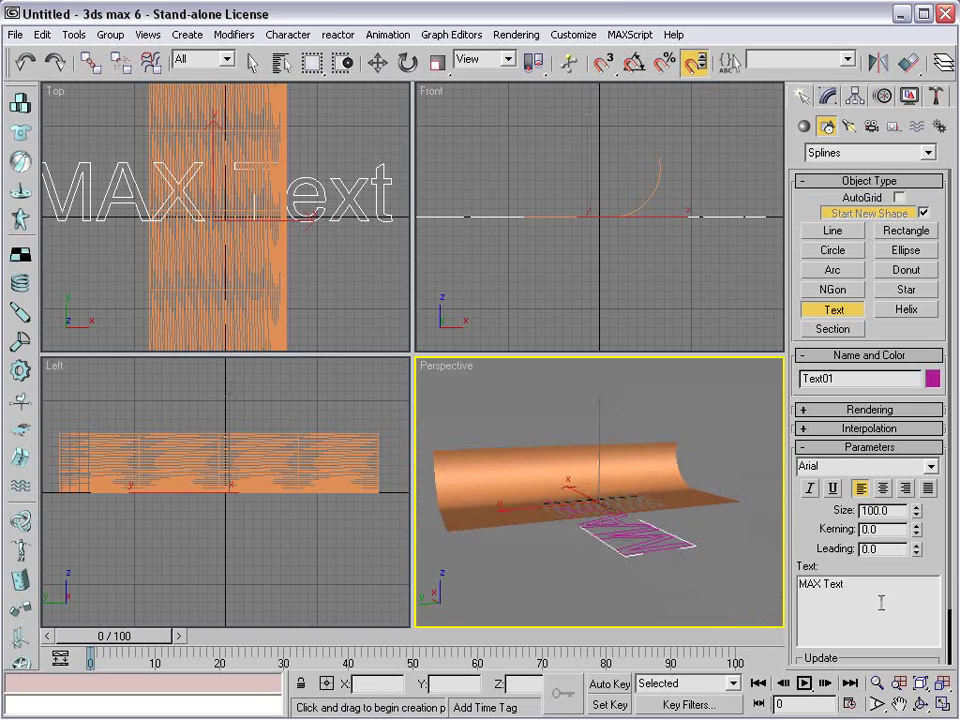
drag(870, 592, 760, 589)
text(3)
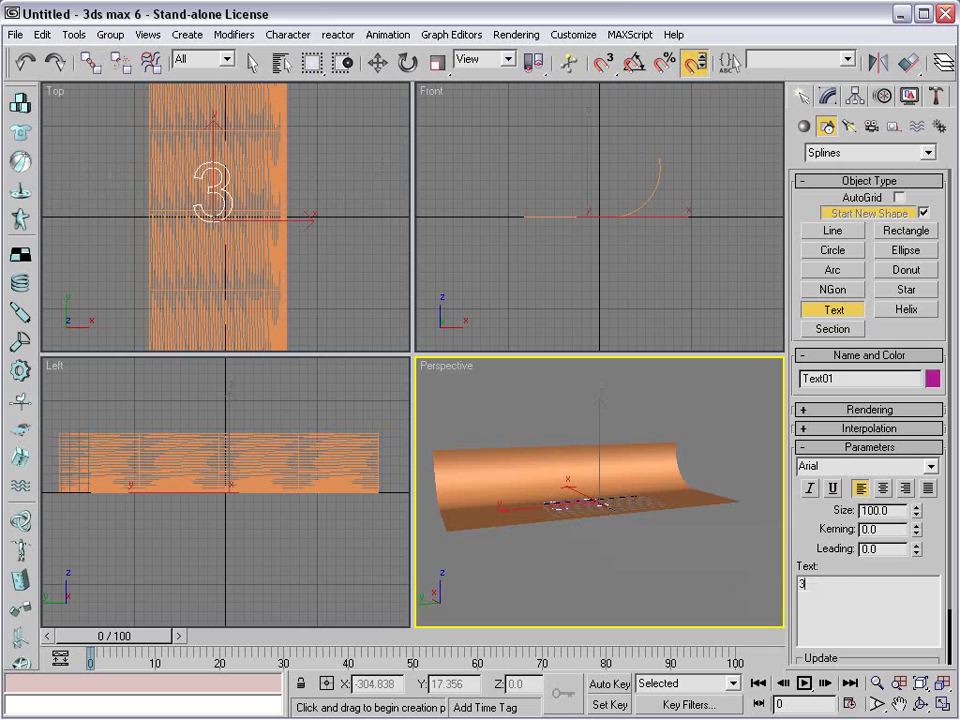
text(D TEXT)
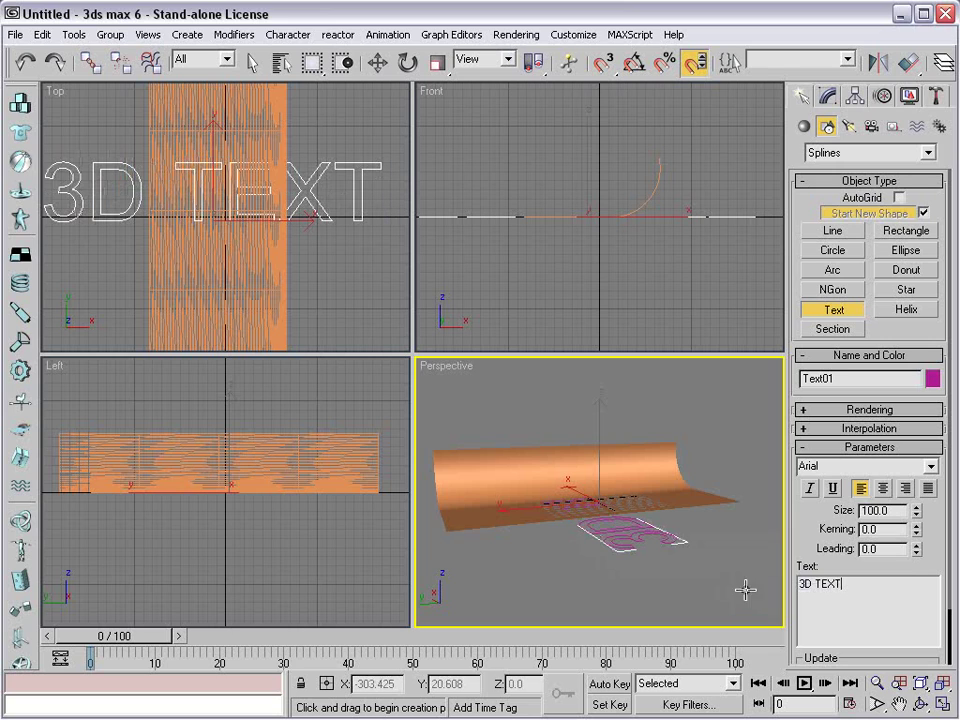
drag(920, 520, 917, 581)
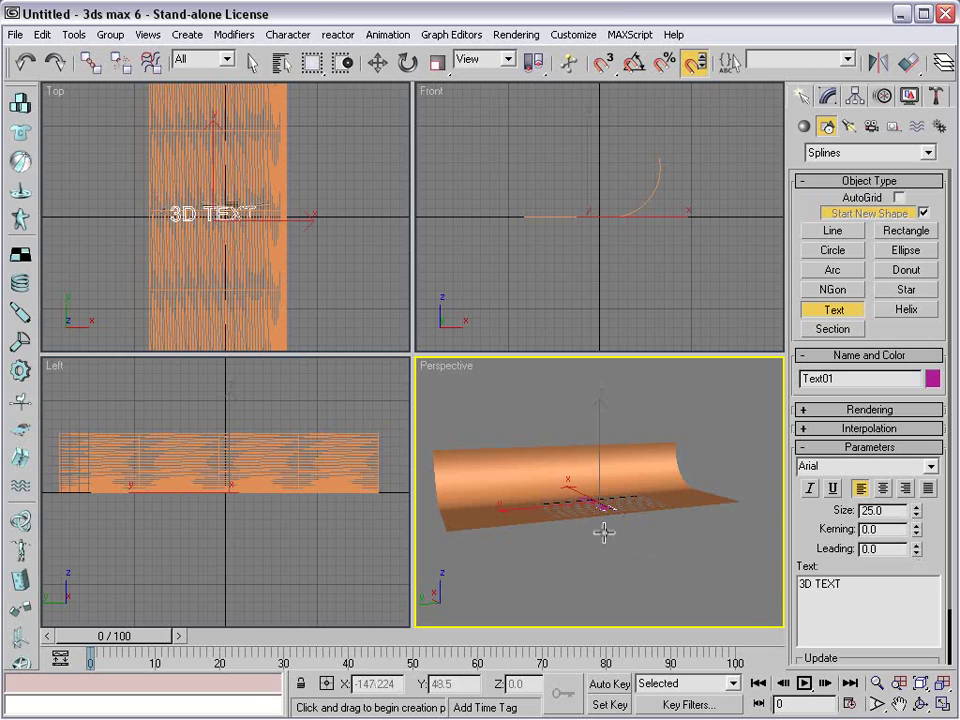
- With angle snap on, rotate the text -90 degrees about Z and stand it upright so it faces away from the curved backdrop
scroll(605, 531, up, 4)
key(w)
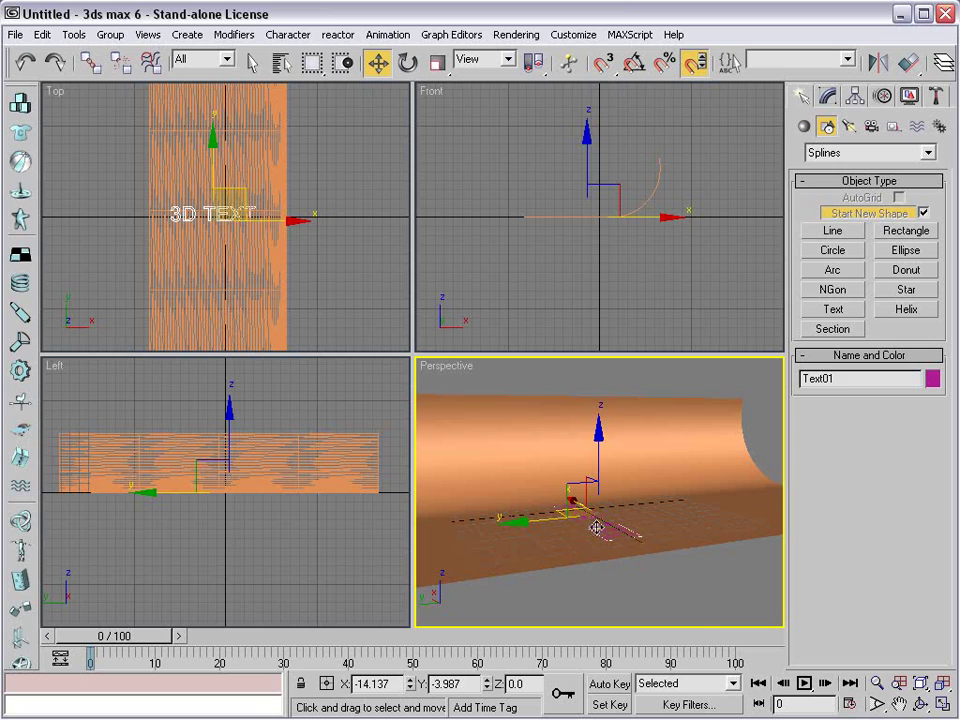
right_click(594, 524)
click(634, 546)
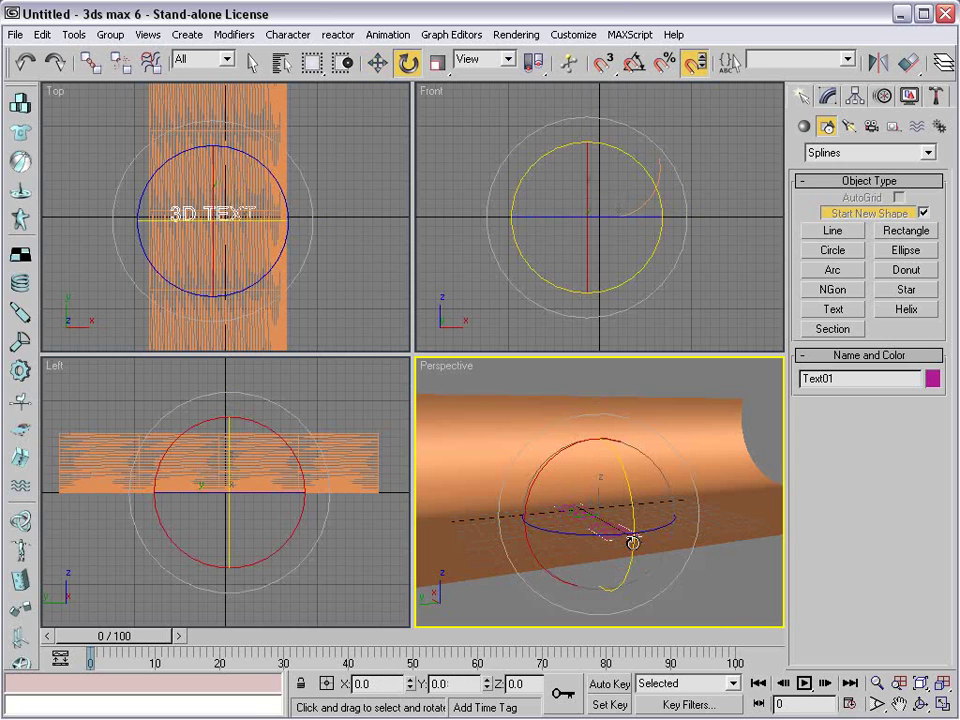
click(635, 66)
click(614, 67)
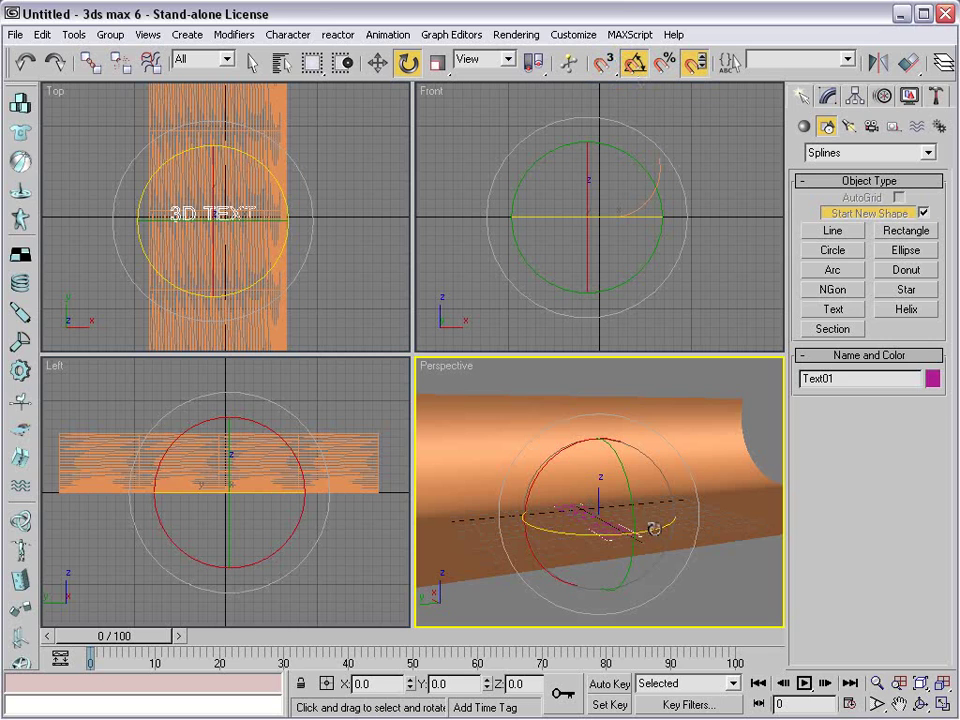
drag(643, 519, 564, 527)
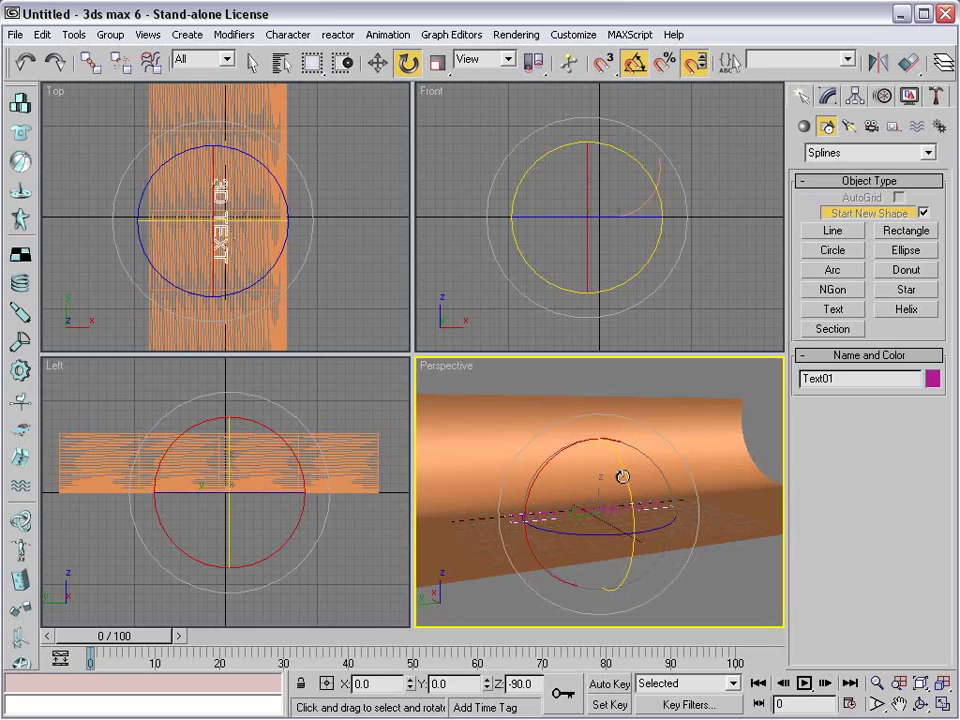
drag(618, 455, 619, 555)
right_click(691, 578)
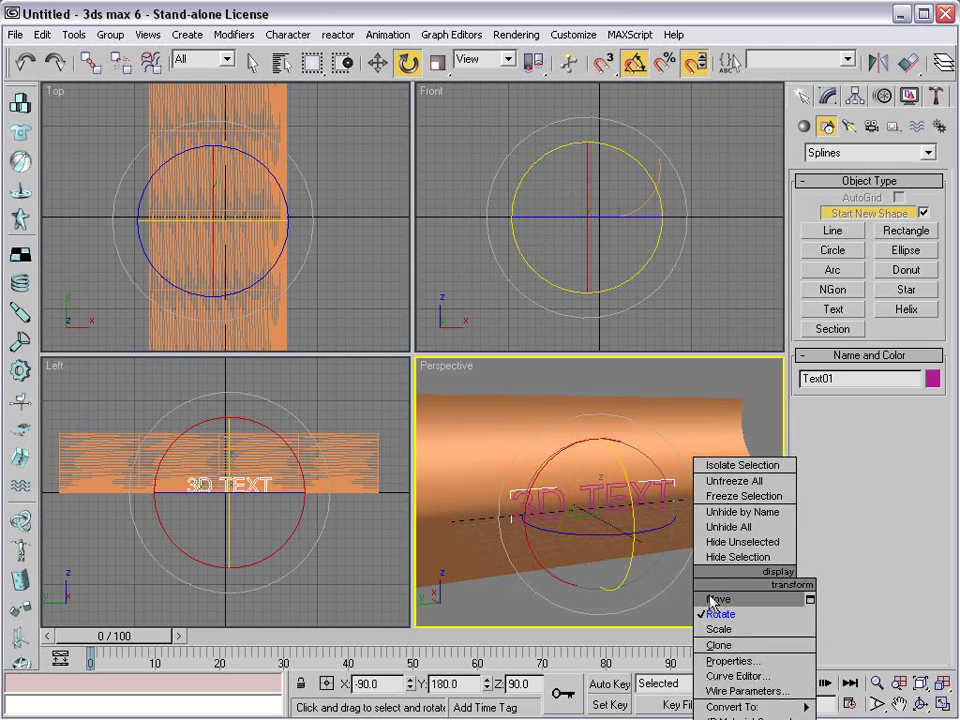
click(711, 599)
click(751, 605)
- Set the 3D TEXT spline's font to Arial Black and its size to 26
click(600, 493)
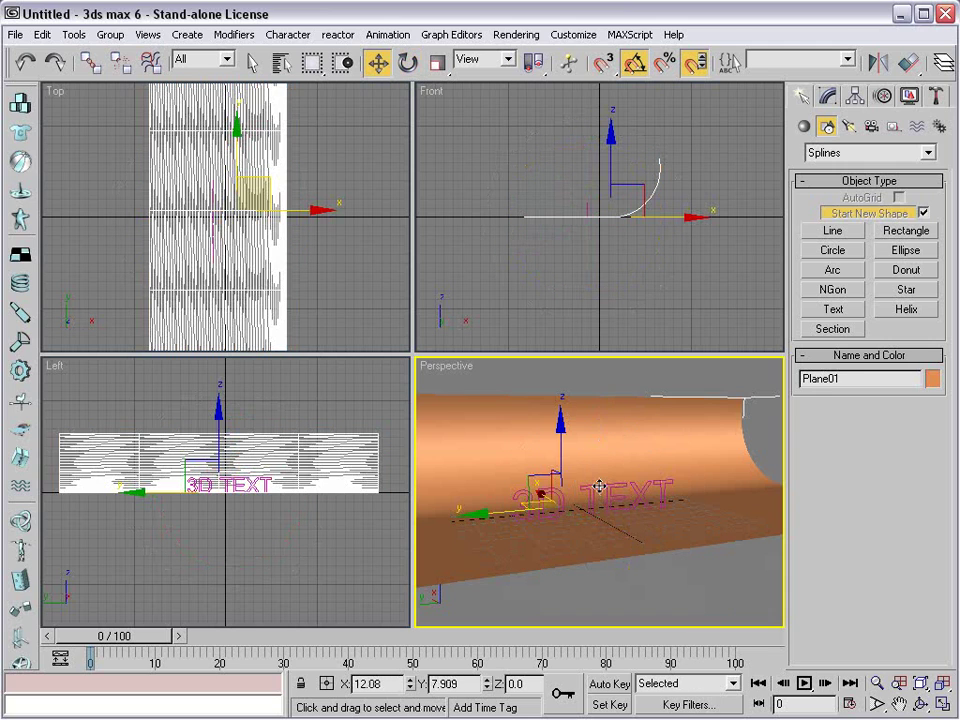
click(598, 487)
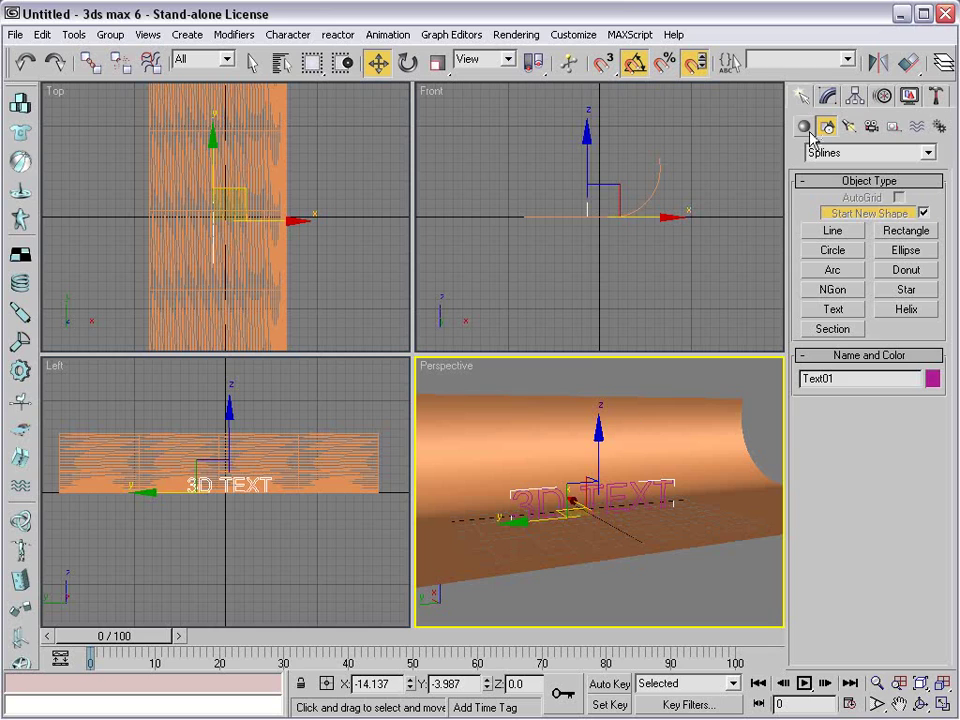
click(829, 96)
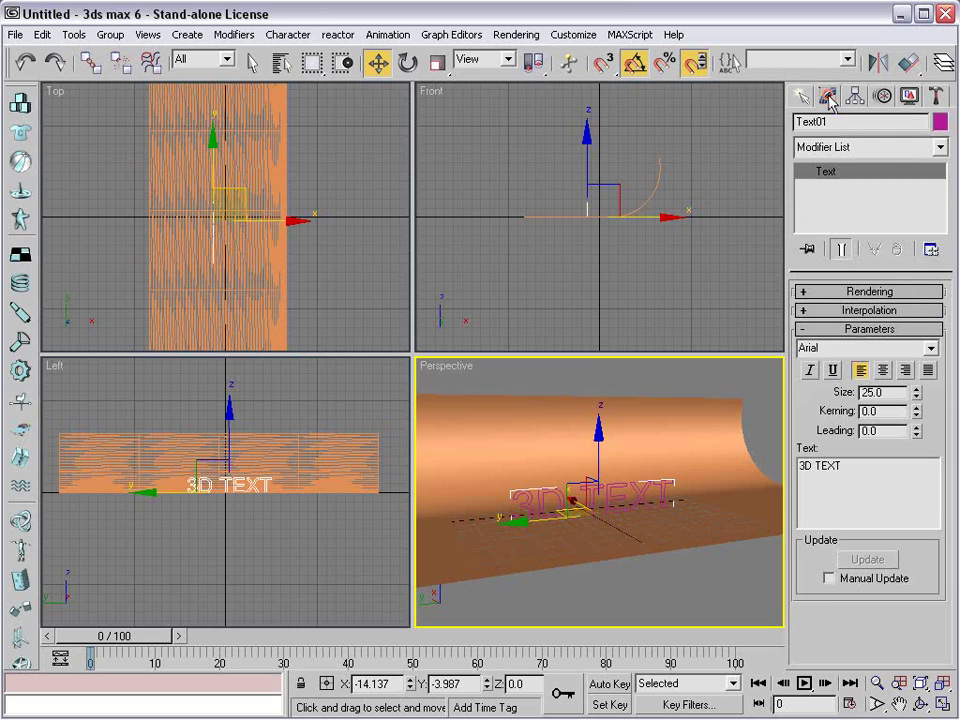
click(931, 347)
click(845, 374)
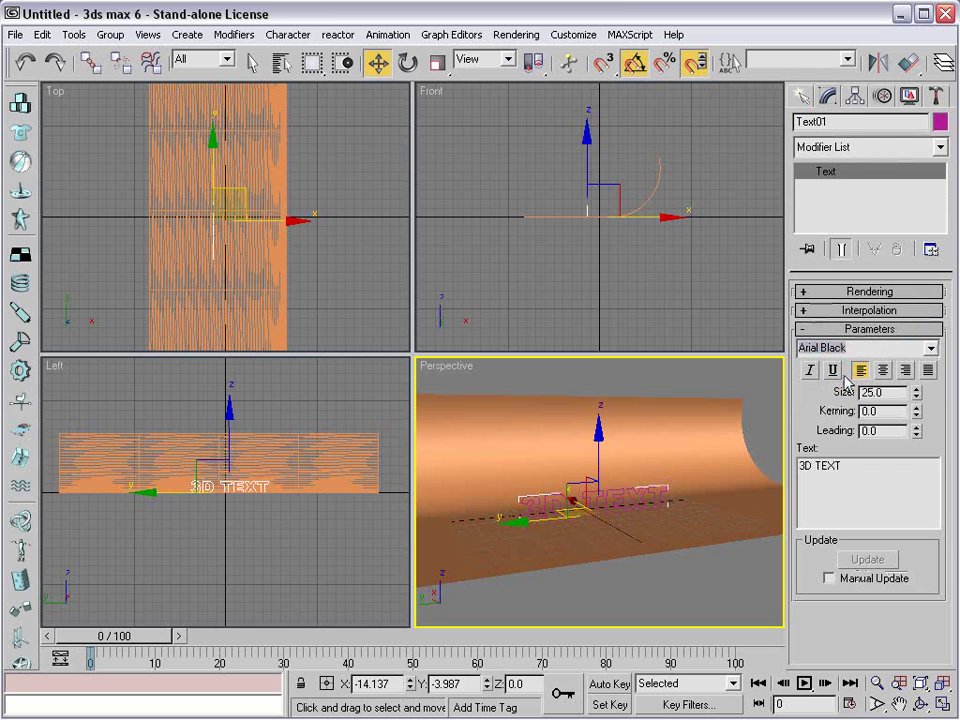
click(917, 389)
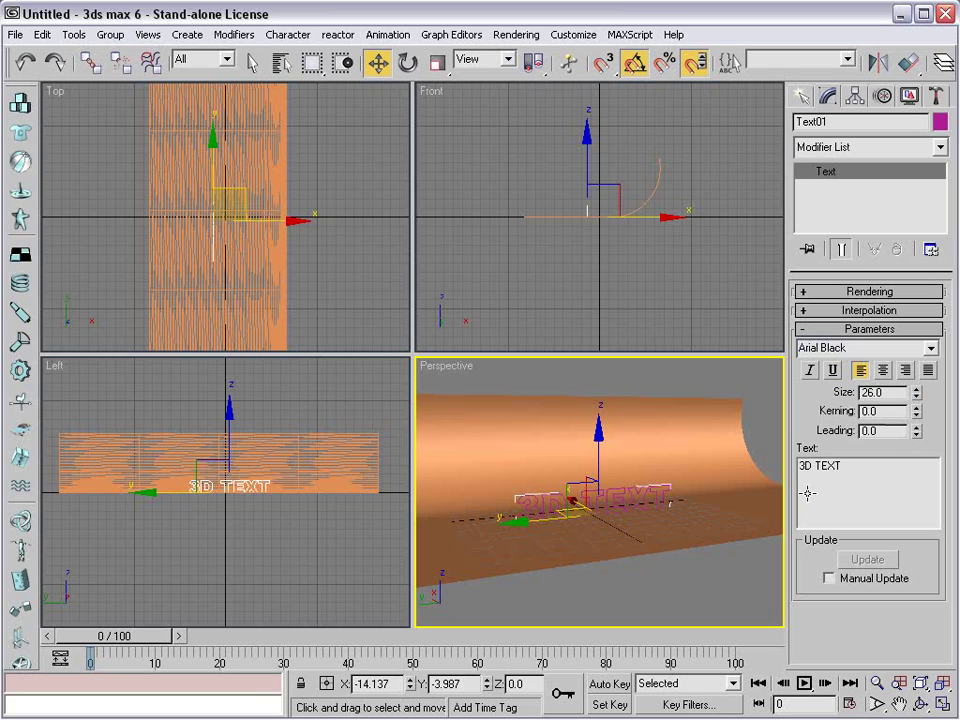
- Hide the curved plane so only the text remains in the scene
click(677, 594)
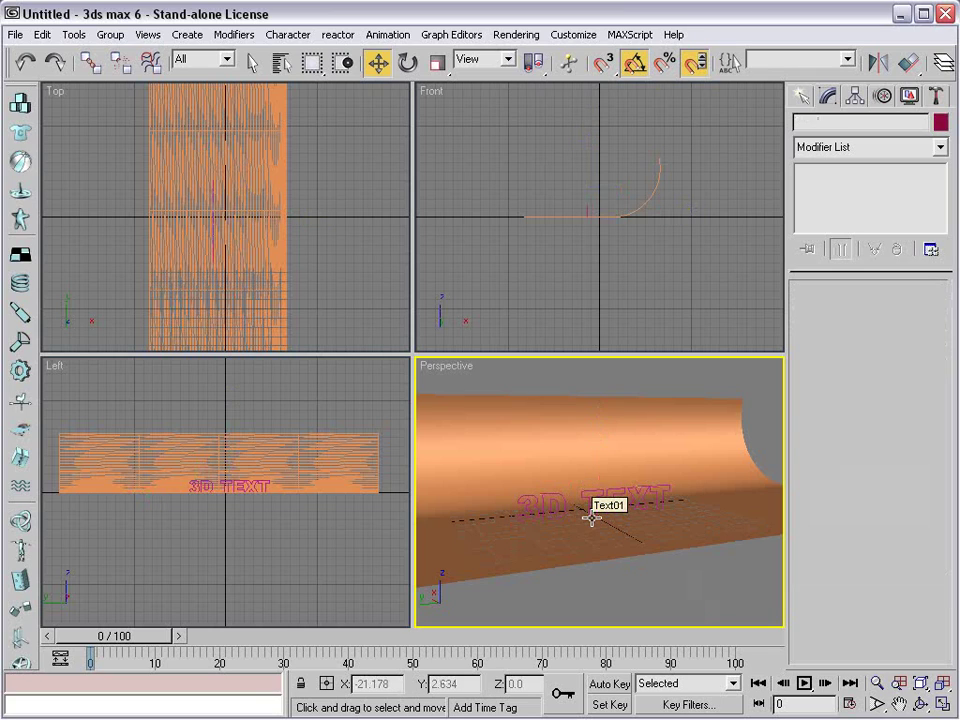
scroll(580, 515, up, 4)
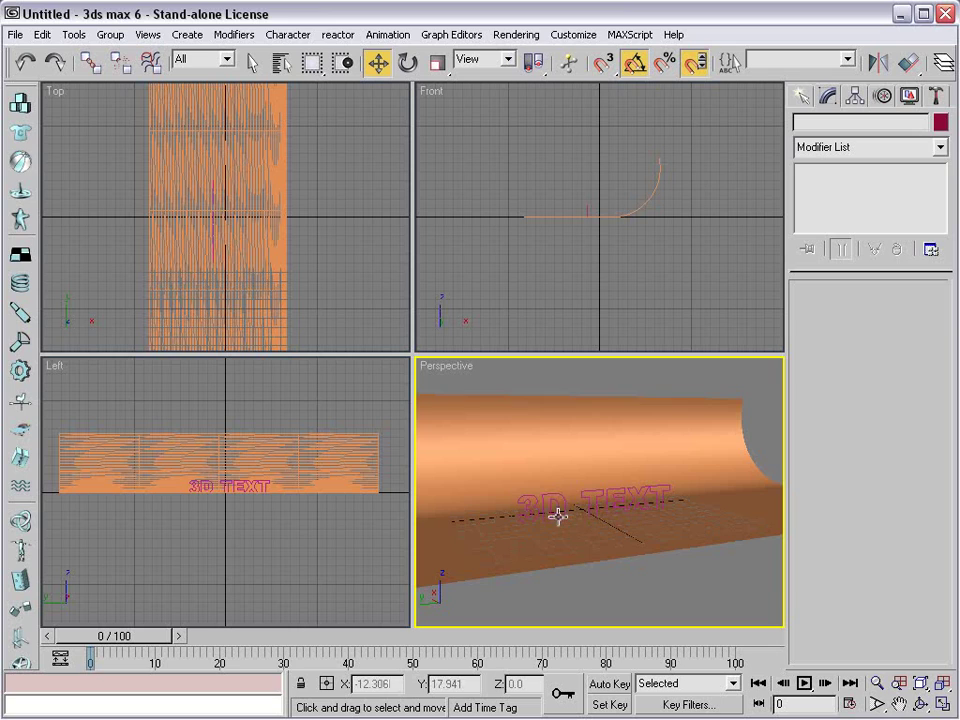
click(546, 501)
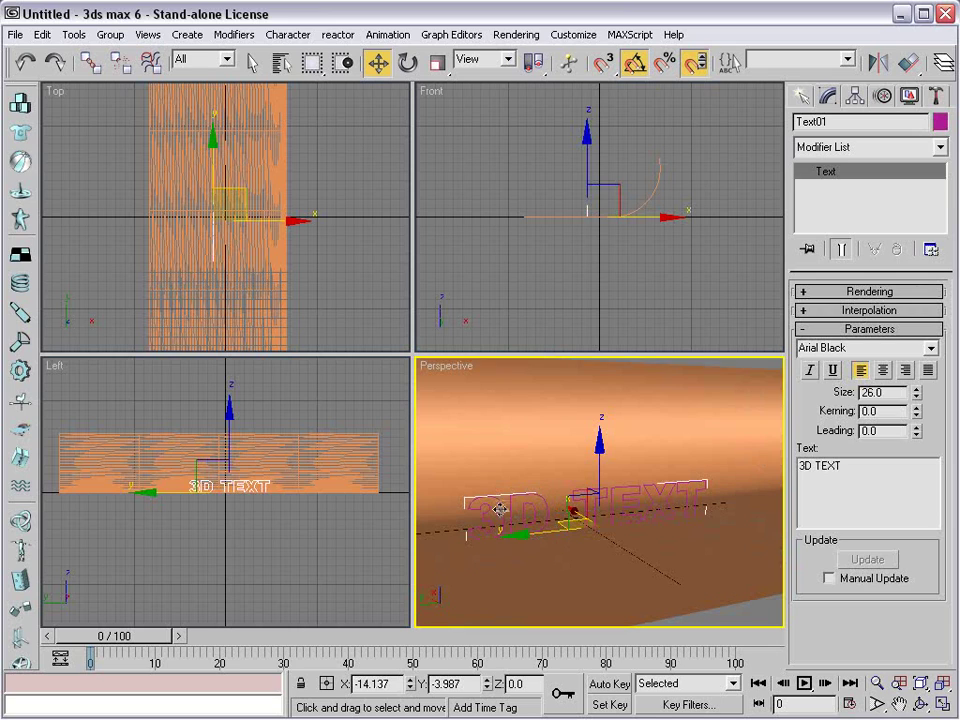
click(752, 630)
click(519, 388)
right_click(505, 392)
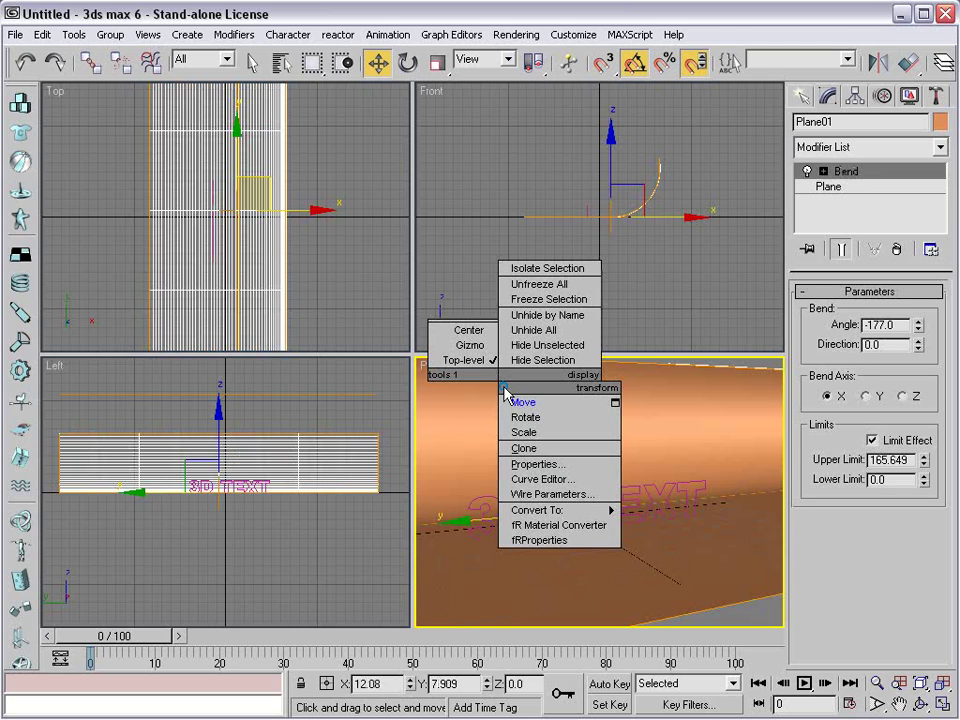
click(540, 361)
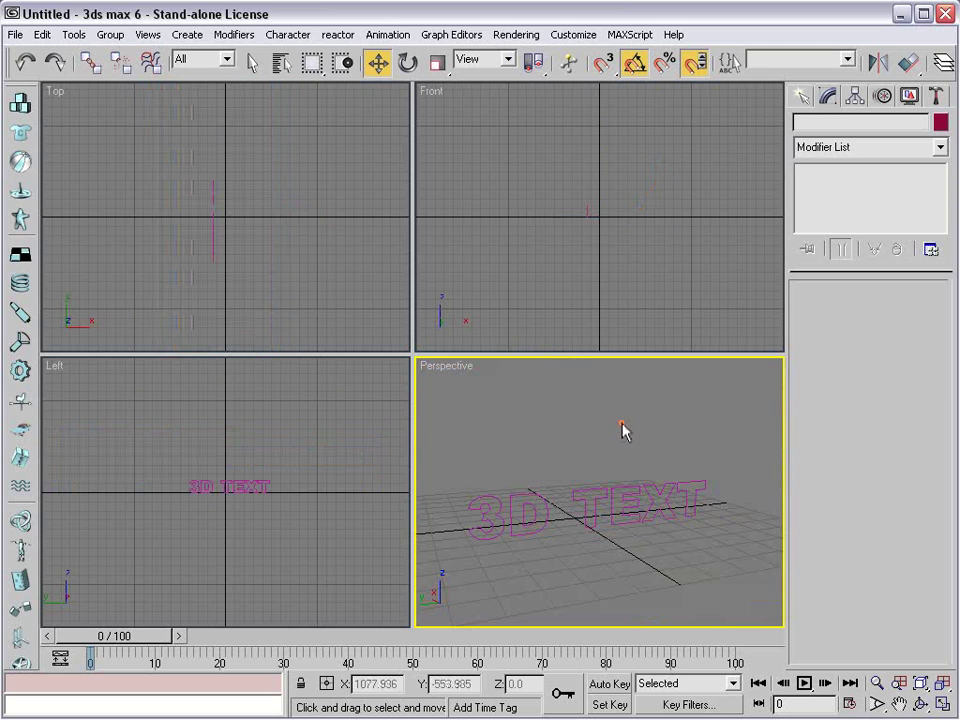
- Apply a Bevel modifier to the text and set the Level 1 height to 6
click(621, 489)
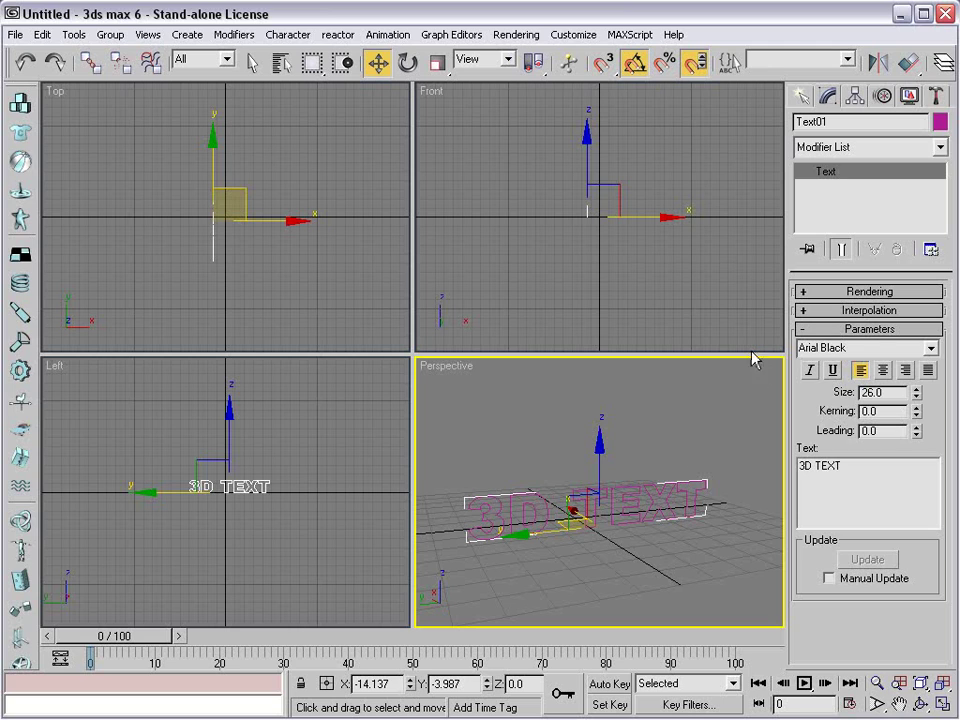
click(845, 147)
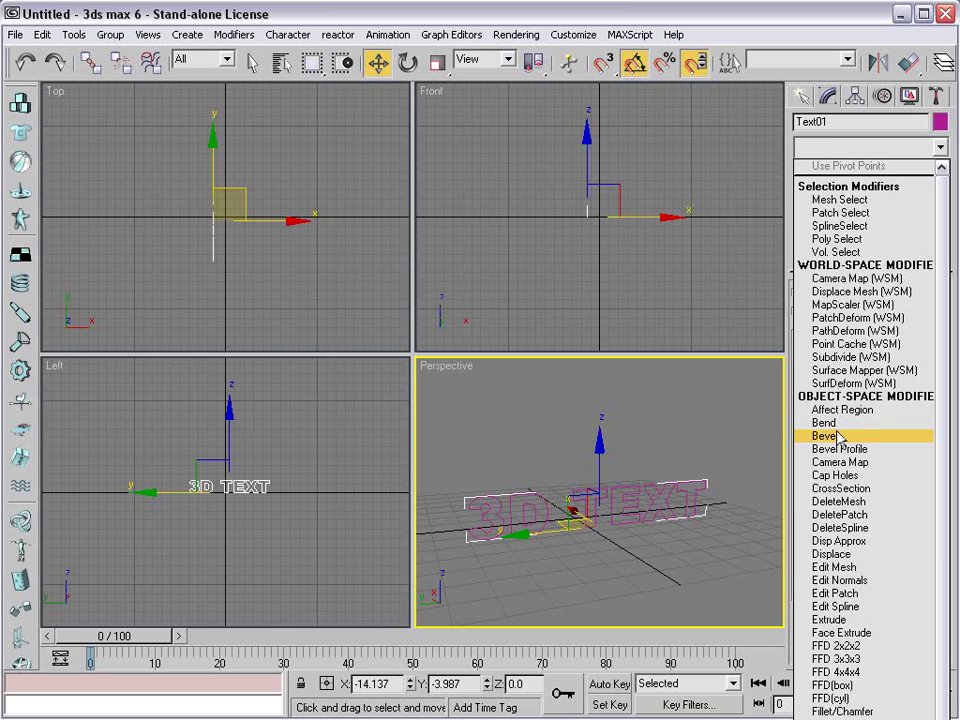
click(826, 436)
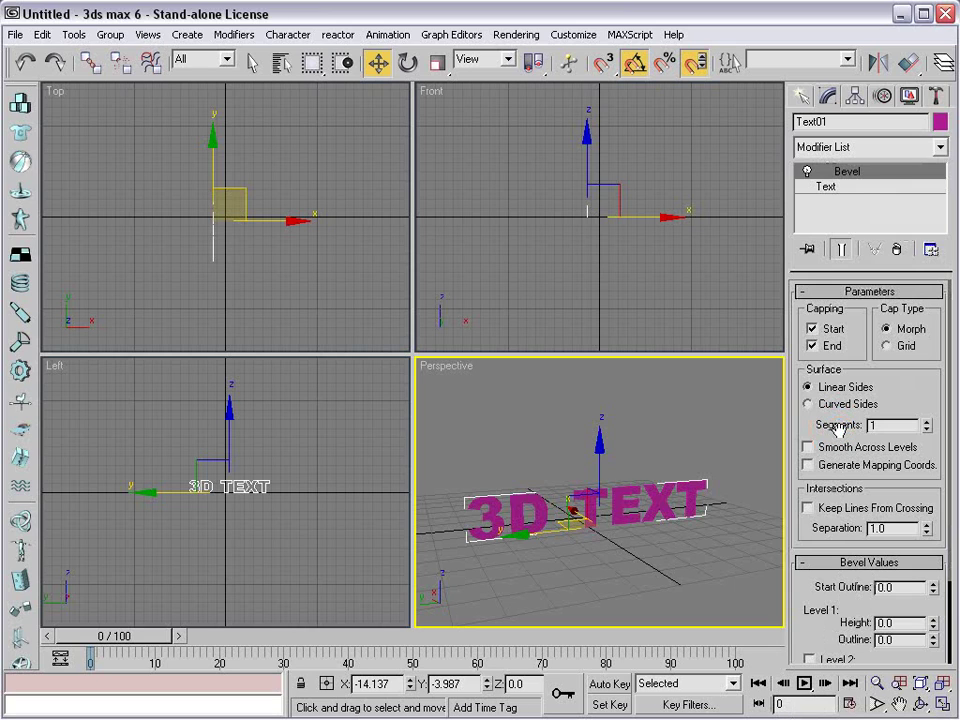
mouse_move(521, 551)
alt+middle_down()
mouse_move(527, 559)
mouse_move(588, 548)
mouse_move(529, 555)
alt+middle_up()
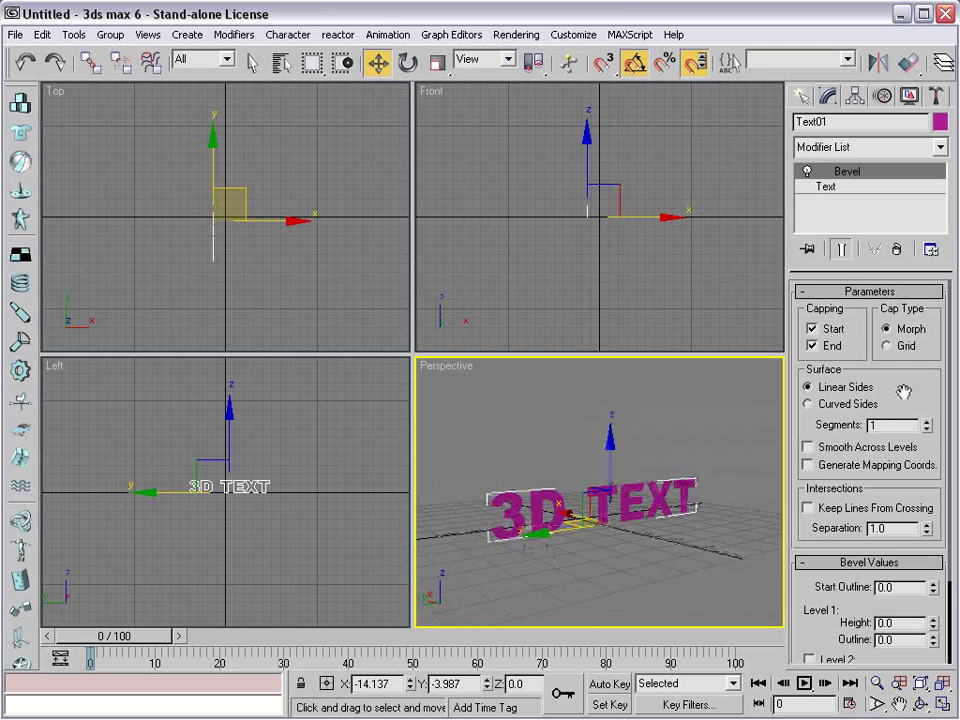
drag(904, 392, 903, 448)
drag(822, 590, 815, 476)
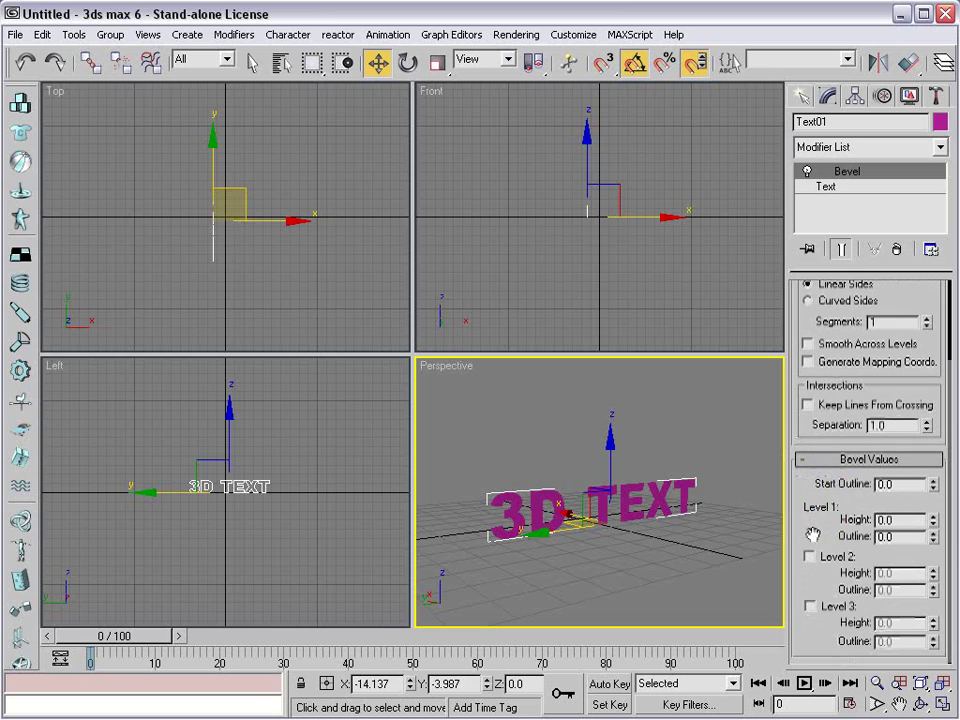
drag(932, 521, 936, 511)
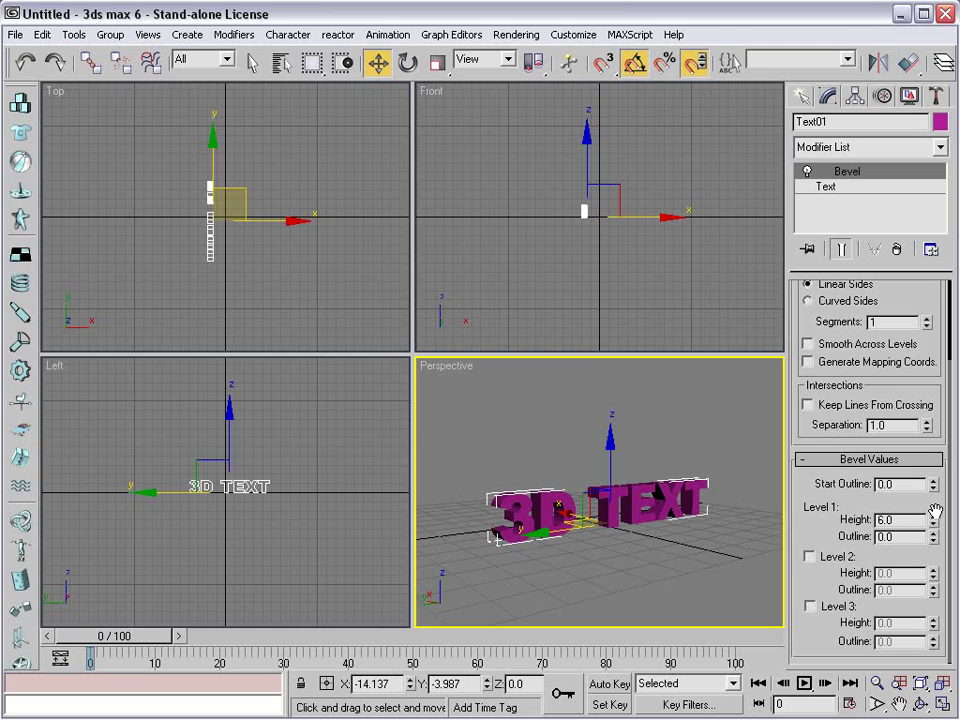
- Enable bevel Level 2 on the text with a height of 1 and an outline of -0.5
scroll(578, 528, up, 3)
alt+middle_drag(521, 542, 623, 512)
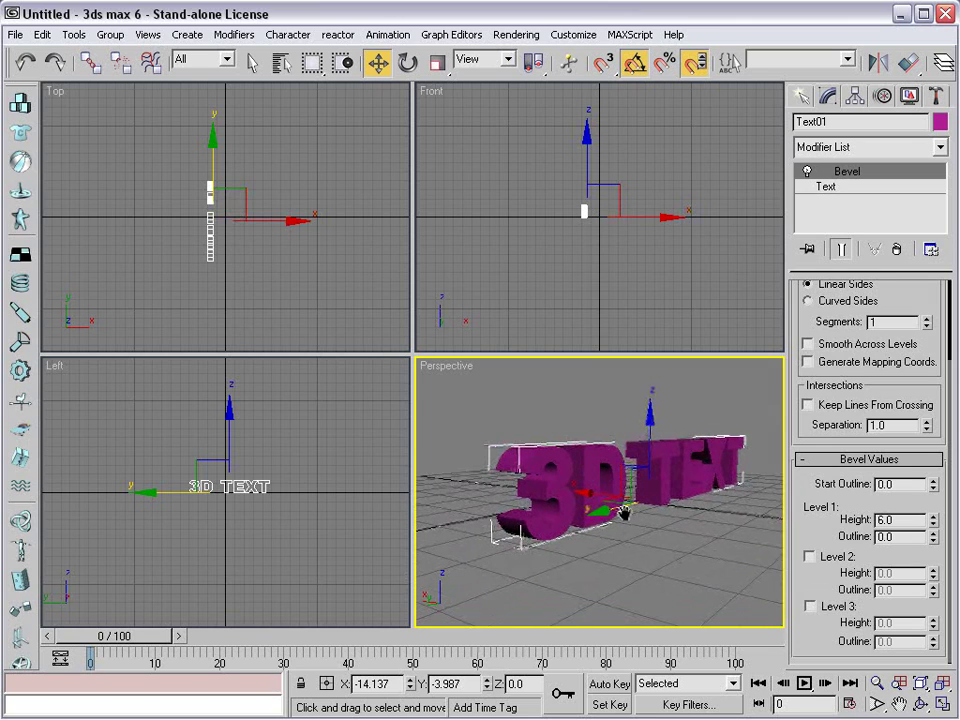
click(810, 557)
click(933, 569)
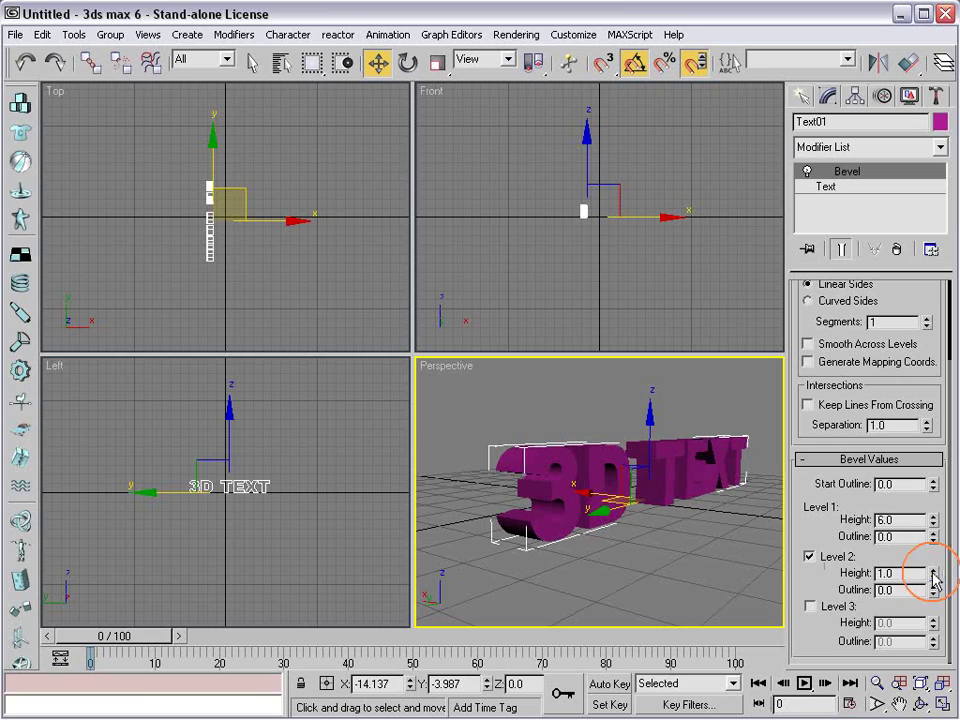
click(933, 594)
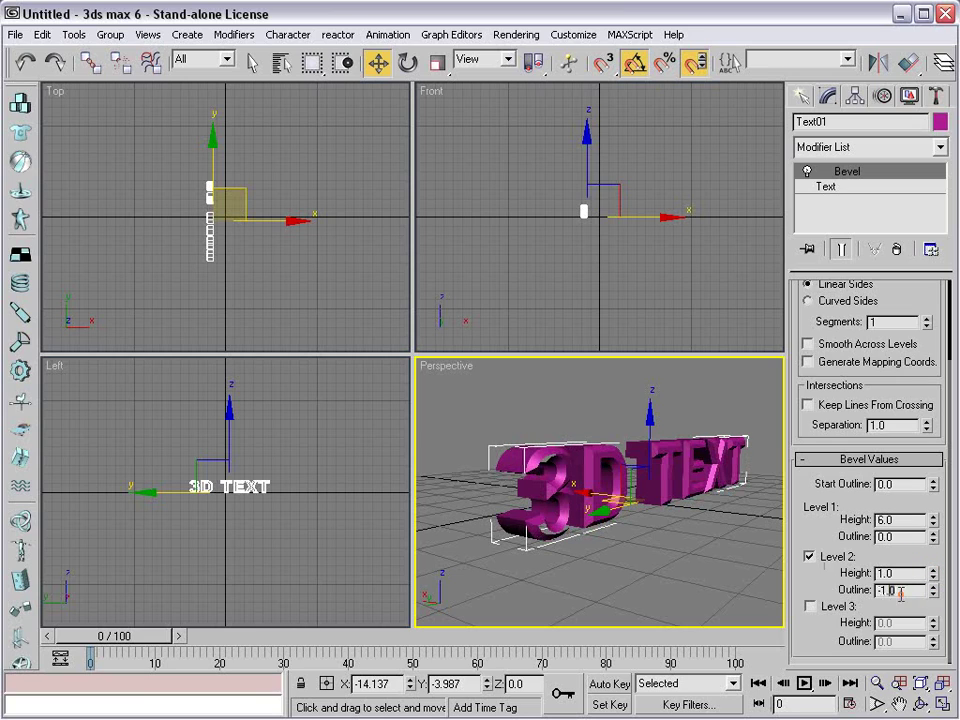
drag(901, 594, 793, 604)
text(--0.5)
key(Return)
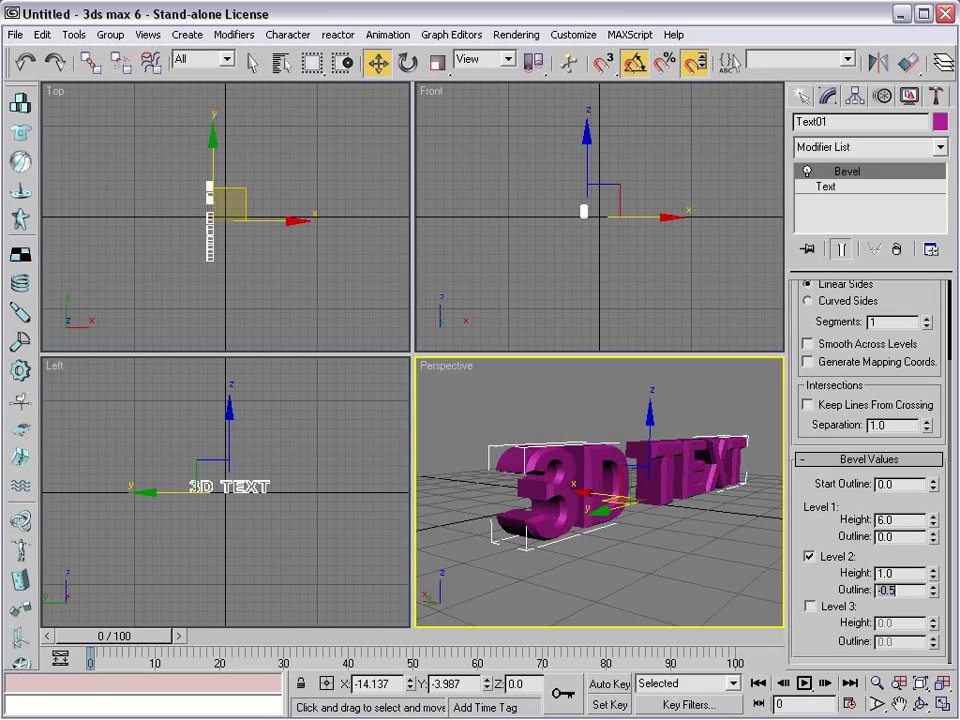
- Enable bevel Level 3 on the text and set its height to 2
mouse_move(617, 527)
alt+middle_down()
mouse_move(654, 521)
mouse_move(565, 512)
mouse_move(726, 514)
mouse_move(615, 520)
alt+middle_up()
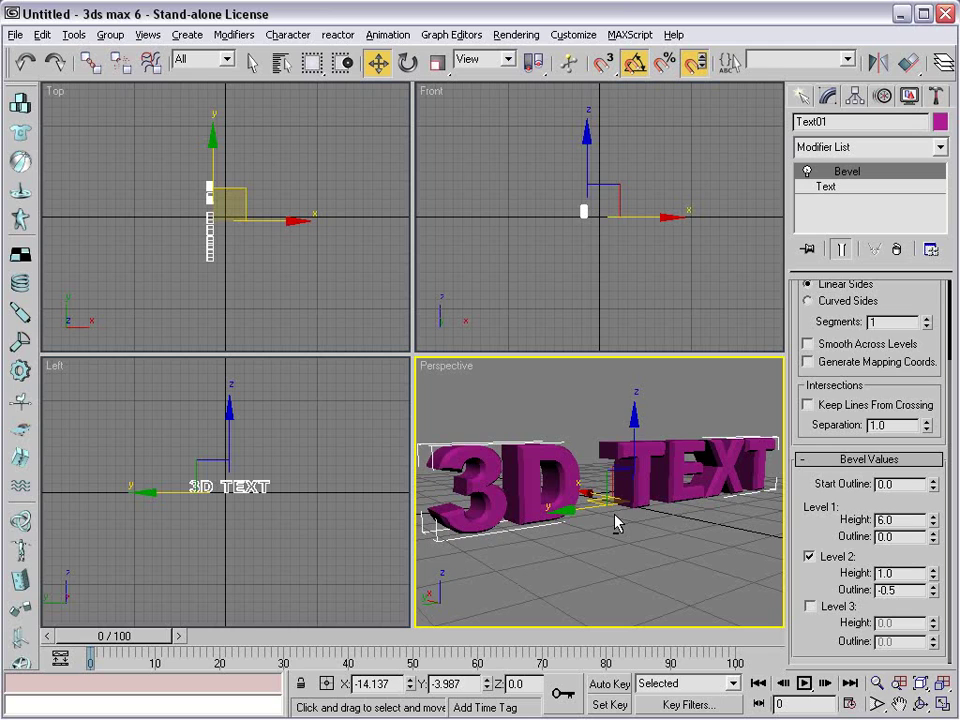
click(809, 606)
mouse_move(933, 622)
mouse_down()
mouse_move(933, 610)
mouse_move(933, 624)
mouse_up()
alt+middle_drag(558, 543, 577, 505)
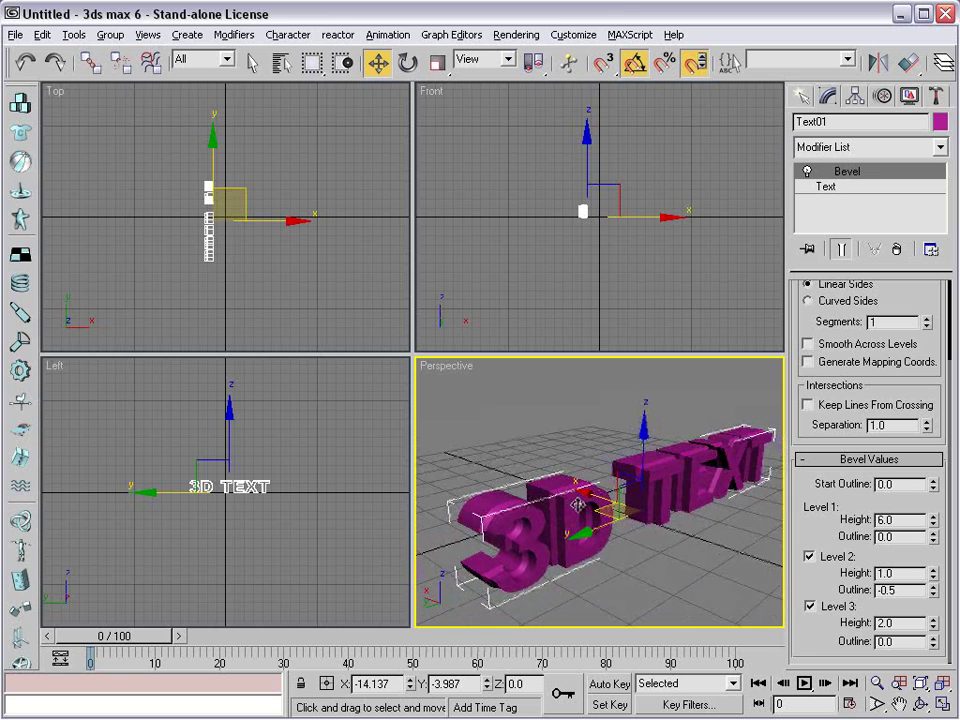
- Clone the bevelled text along the X axis as one independent copy
click(718, 557)
alt+middle_drag(718, 557, 602, 534)
click(646, 498)
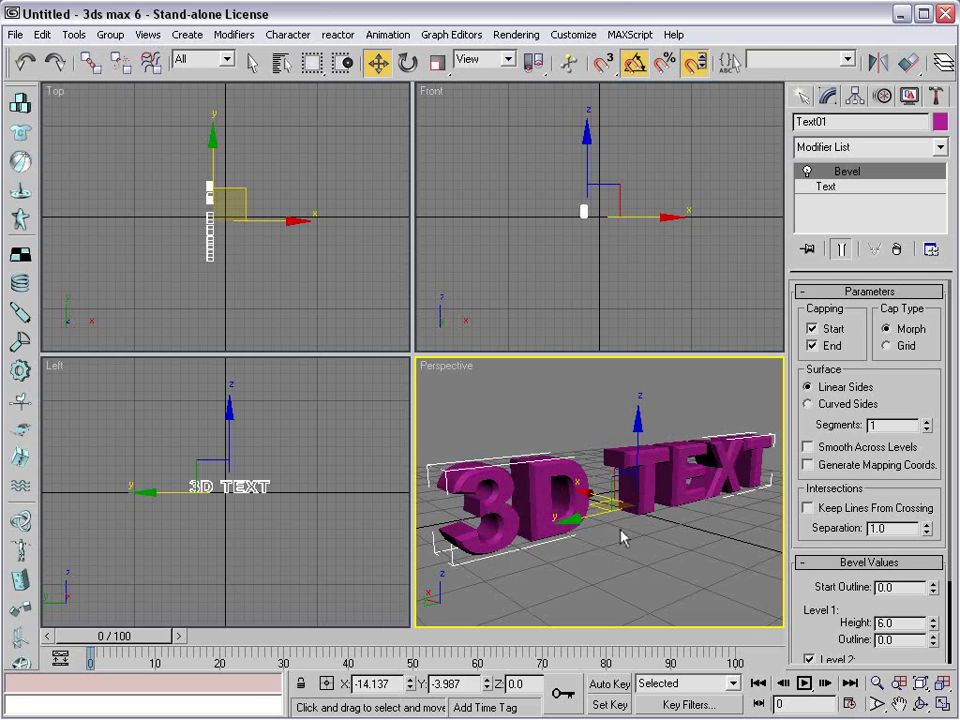
alt+middle_drag(621, 530, 647, 544)
scroll(647, 544, down, 3)
click(647, 544)
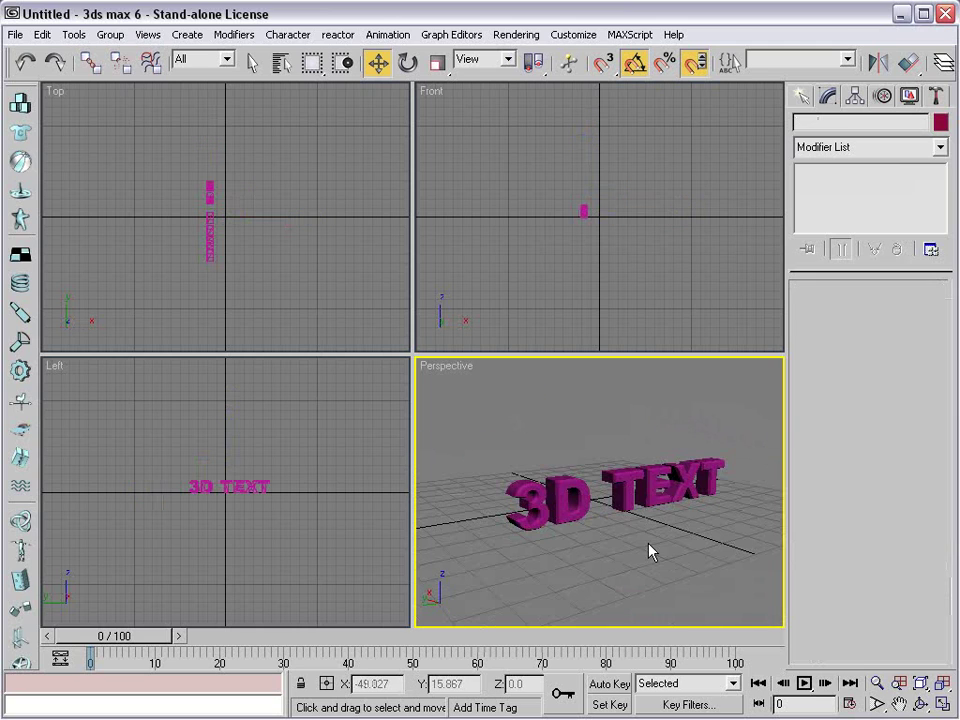
click(621, 485)
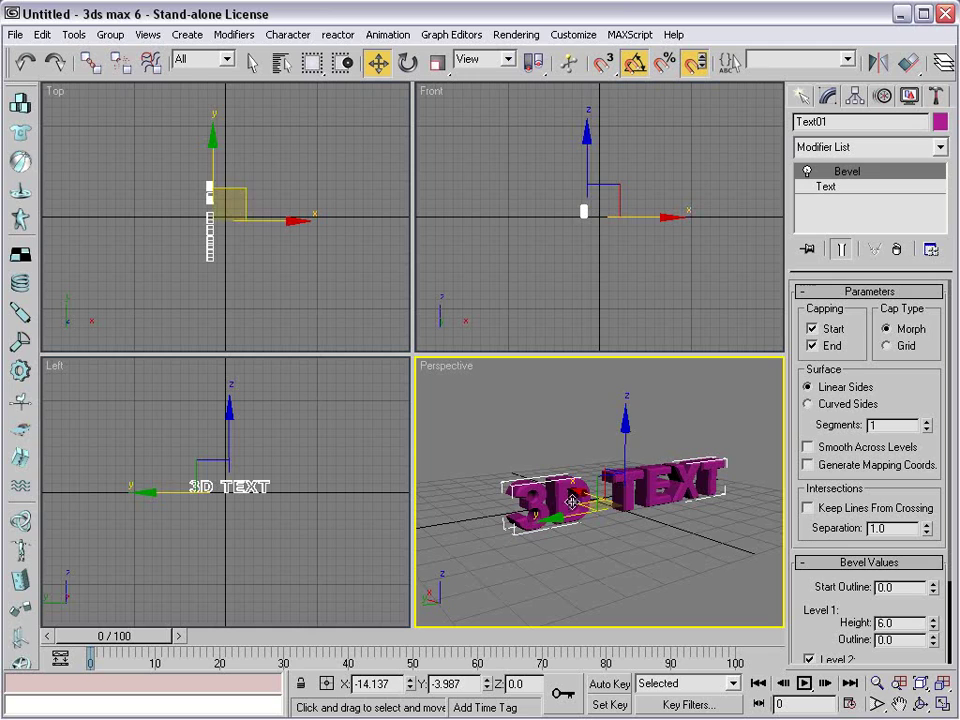
shift+drag(590, 496, 545, 492)
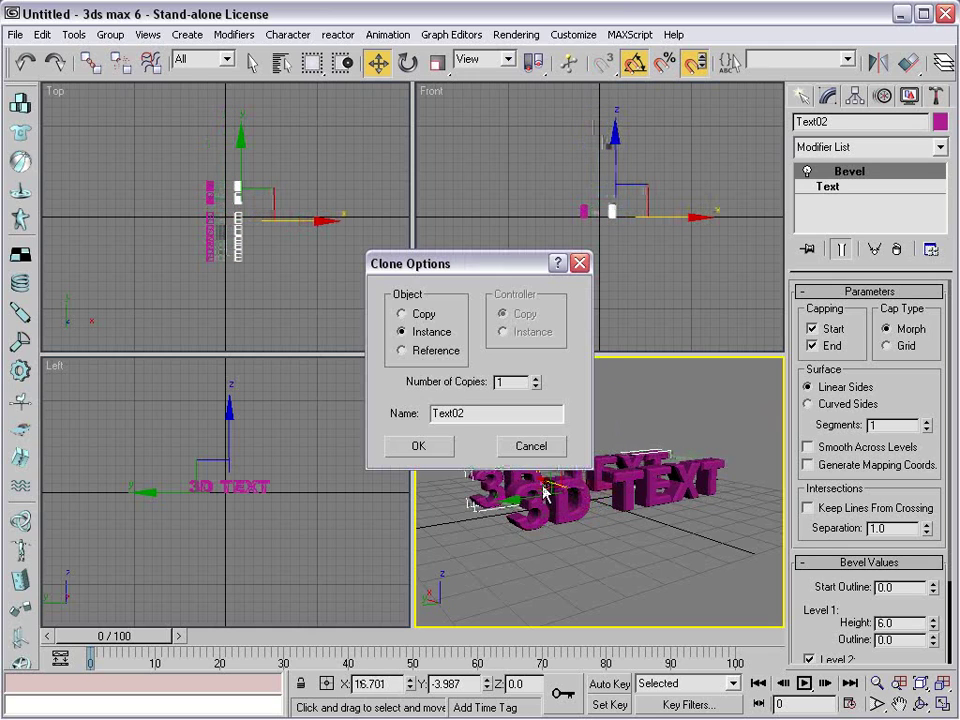
click(413, 316)
click(433, 450)
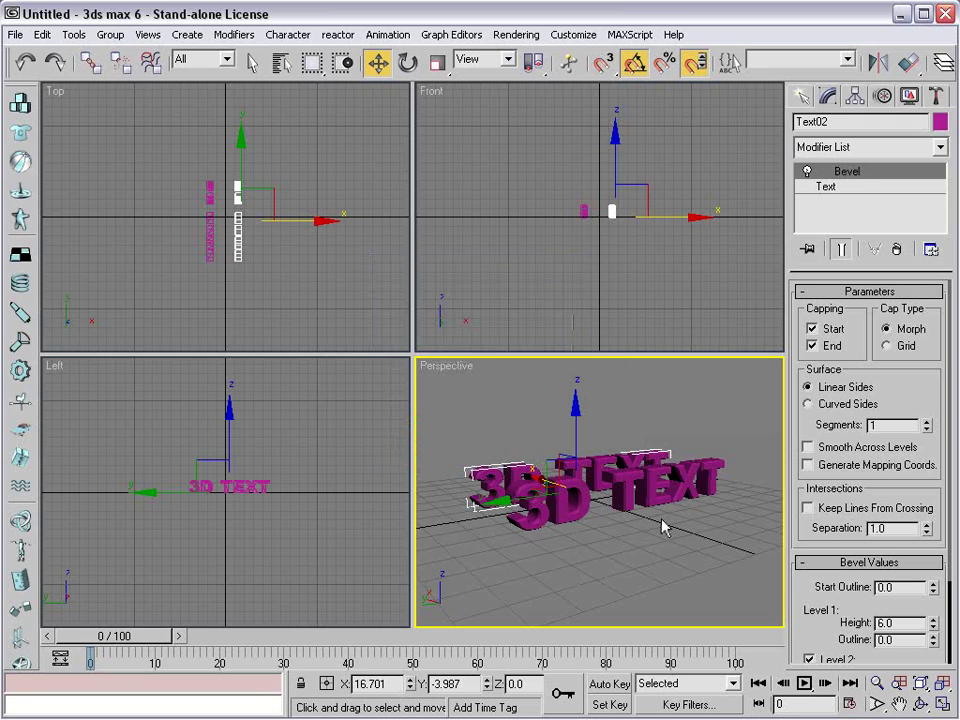
- Move the text copy back along X to about -10.7, so it sits directly behind the original
alt+middle_drag(720, 491, 534, 529)
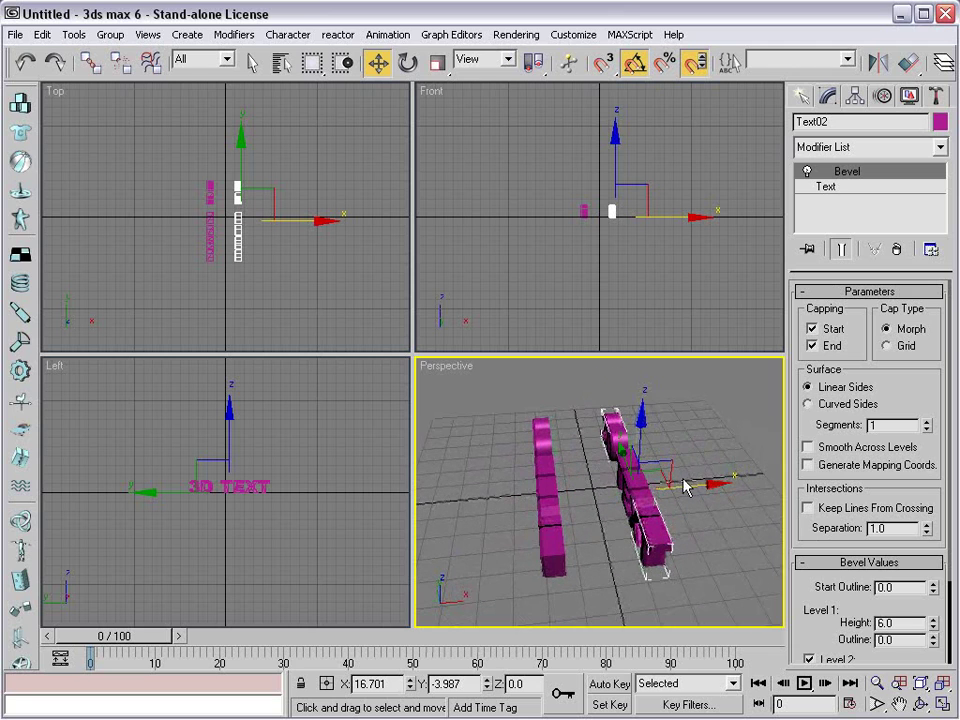
drag(686, 489, 619, 488)
alt+middle_drag(536, 546, 588, 528)
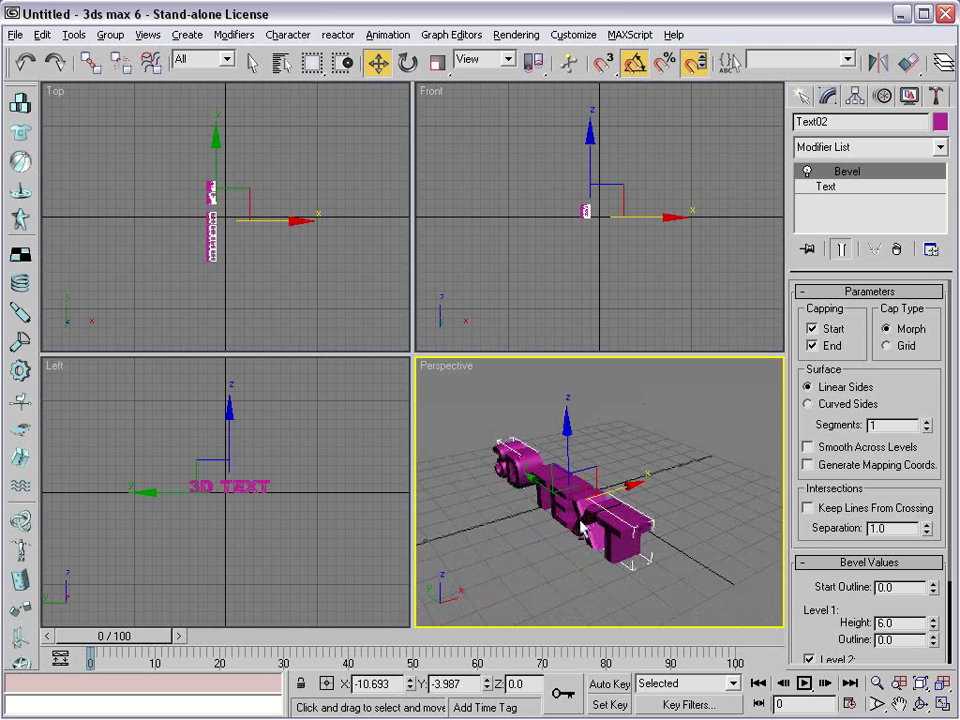
- Turn off bevel Levels 2 and 3 on the rear text copy and set its start outline to 1.0
drag(838, 540, 821, 432)
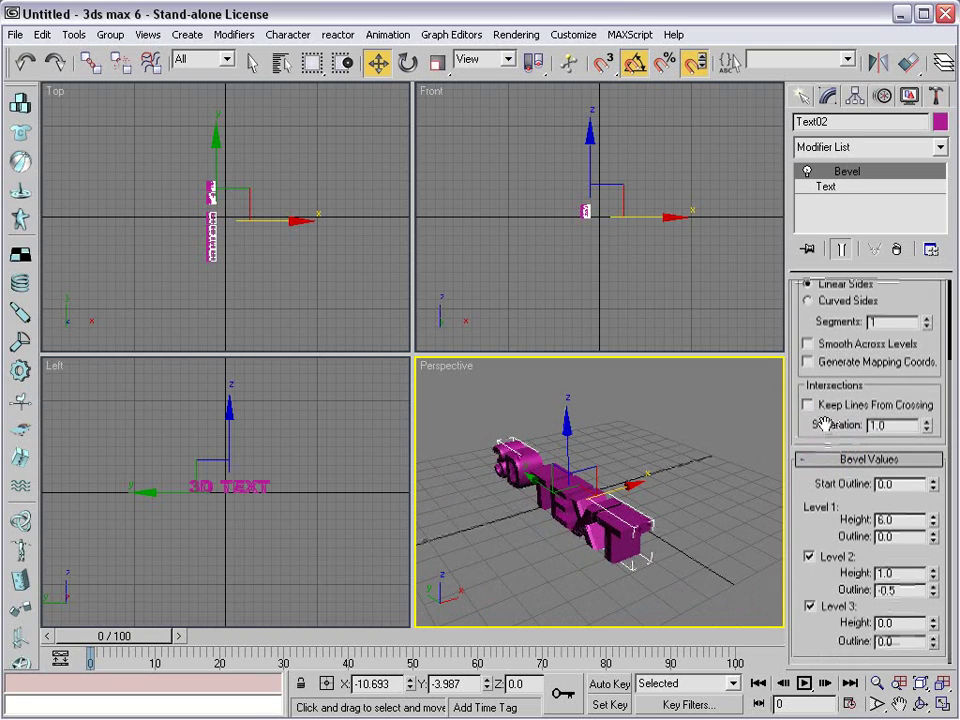
click(810, 606)
click(810, 557)
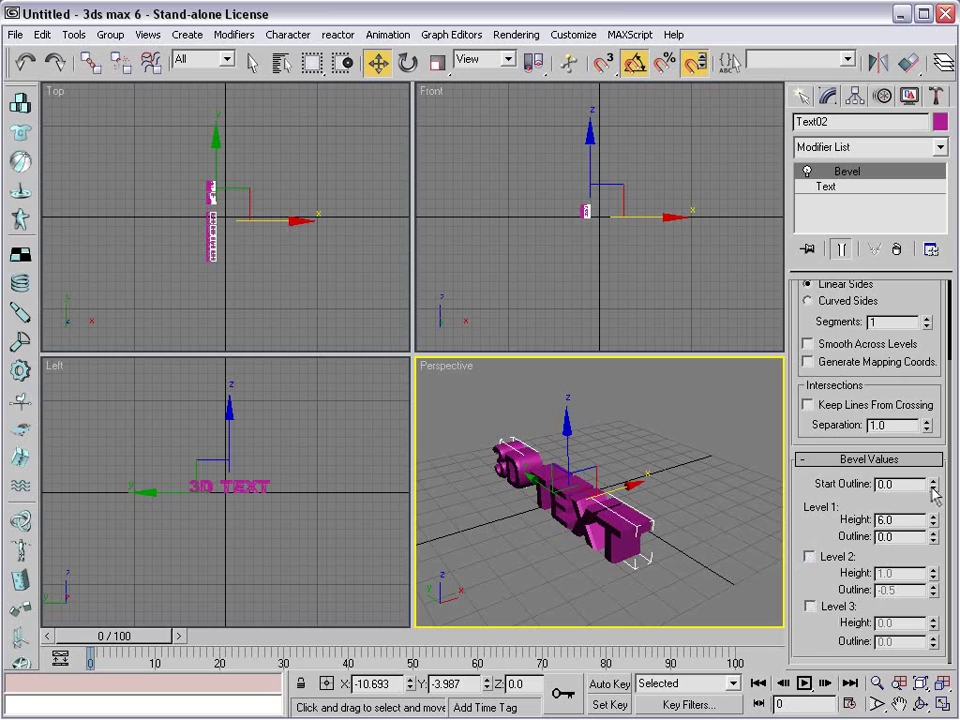
drag(932, 489, 934, 483)
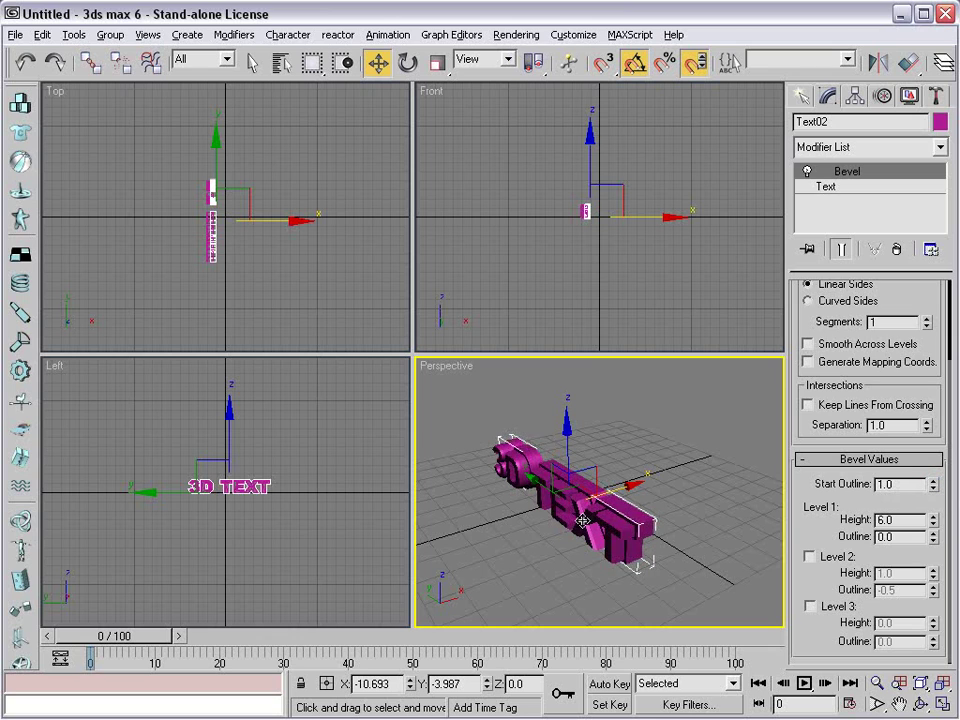
alt+middle_drag(582, 520, 527, 493)
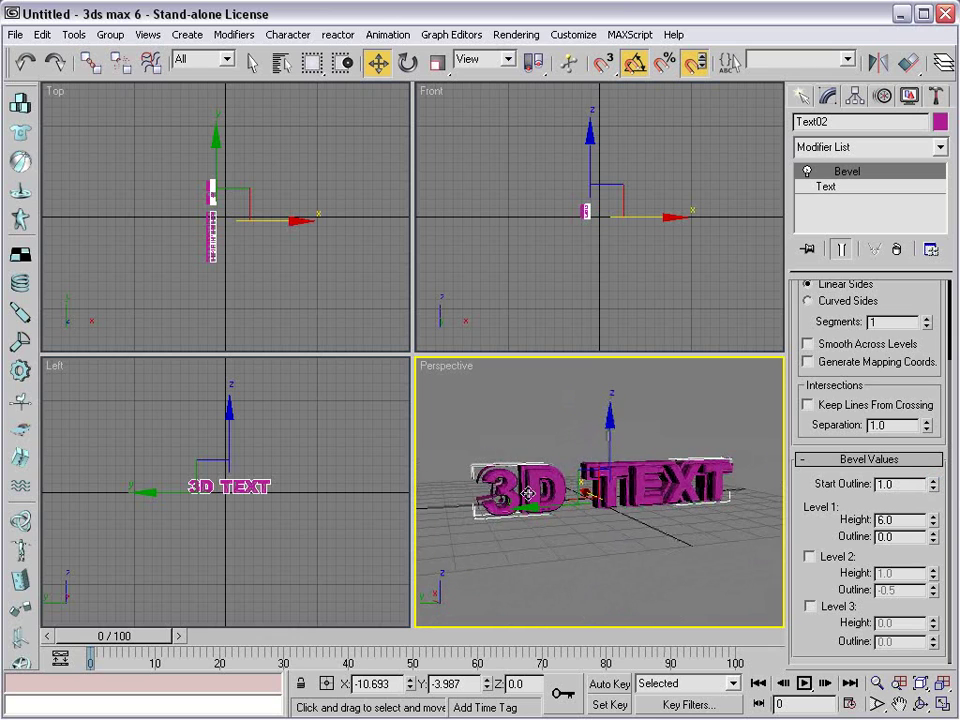
scroll(527, 493, up, 5)
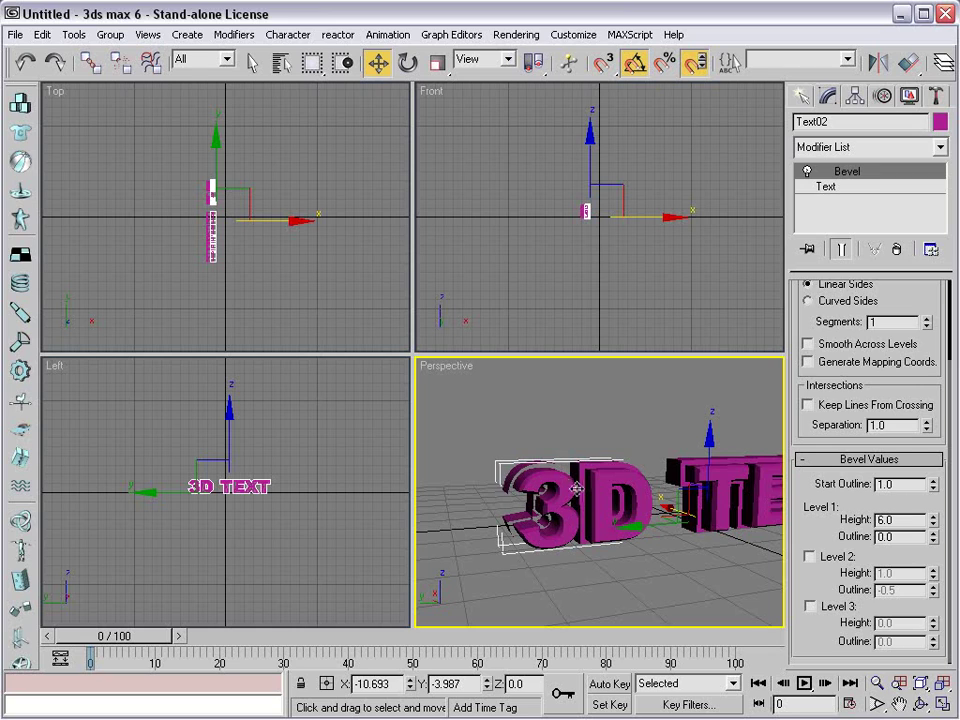
scroll(533, 503, up, 3)
middle_drag(502, 489, 546, 492)
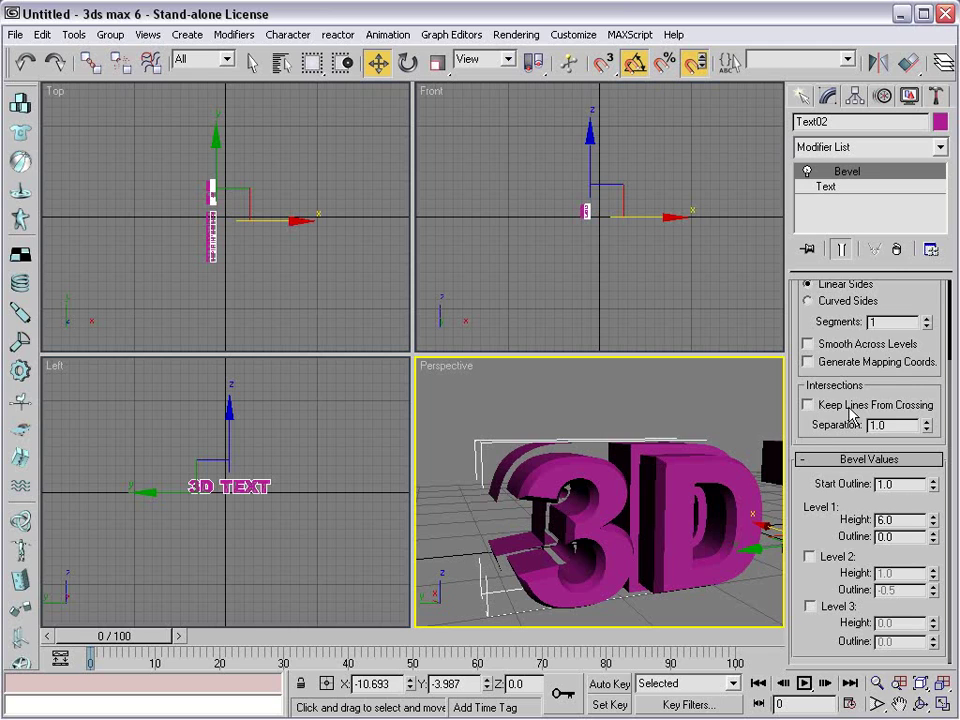
- Enable Keep Lines From Crossing in the rear text's Bevel modifier
click(808, 405)
mouse_move(636, 519)
alt+middle_down()
mouse_move(643, 542)
mouse_move(634, 542)
alt+middle_up()
scroll(634, 542, down, 3)
middle_drag(724, 528, 661, 525)
scroll(655, 522, up, 3)
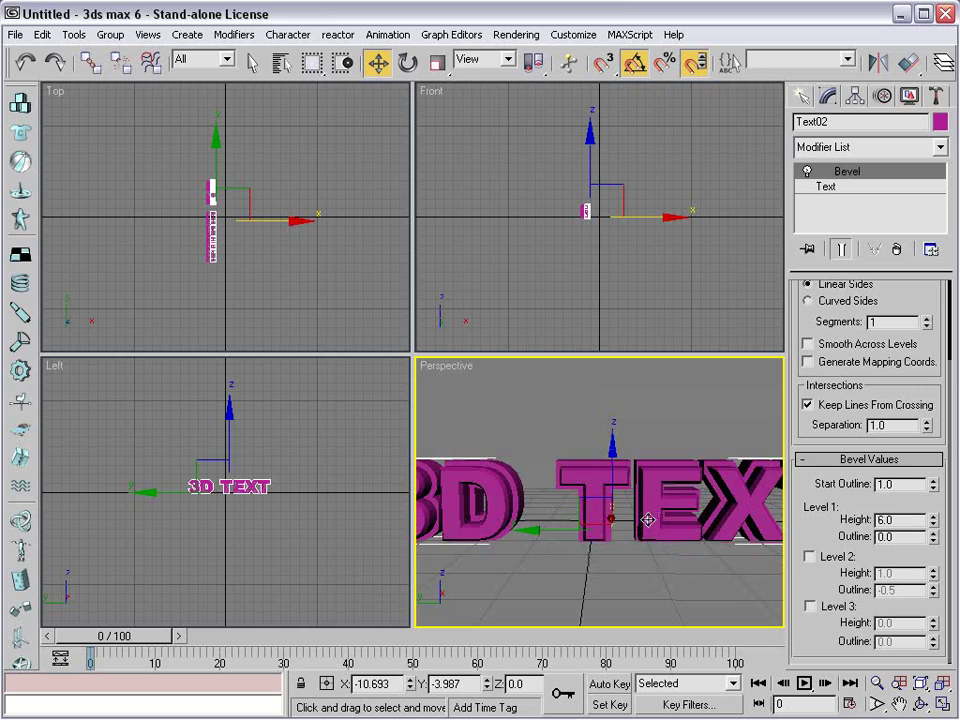
- Set the rear text's bevel start outline to 0.5 and deselect it
drag(908, 487, 709, 505)
text(0.5)
click(530, 468)
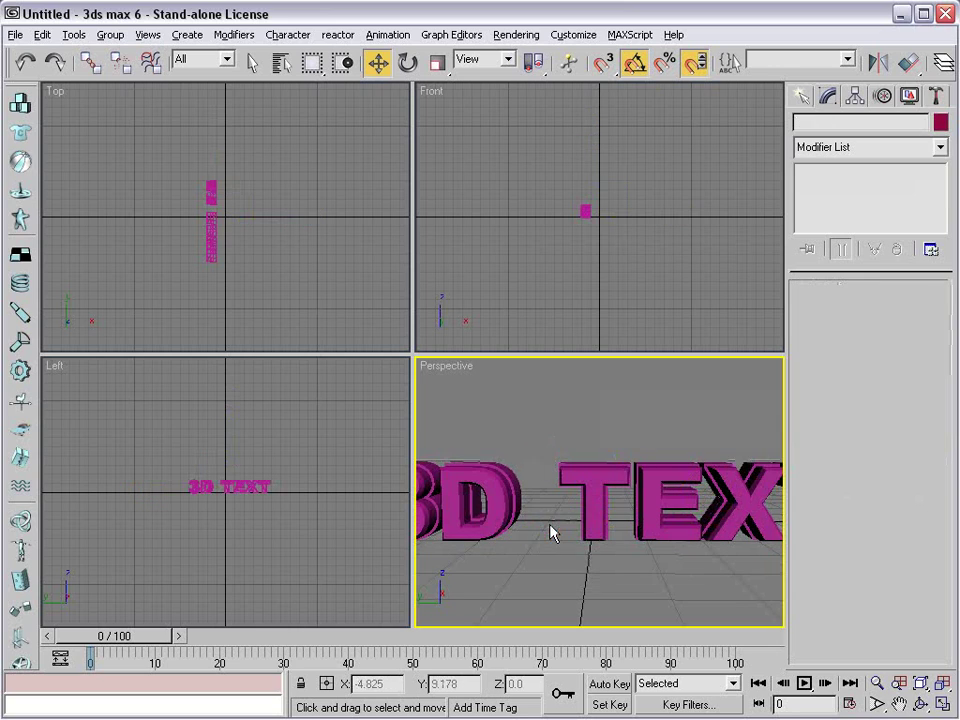
alt+middle_drag(551, 529, 594, 525)
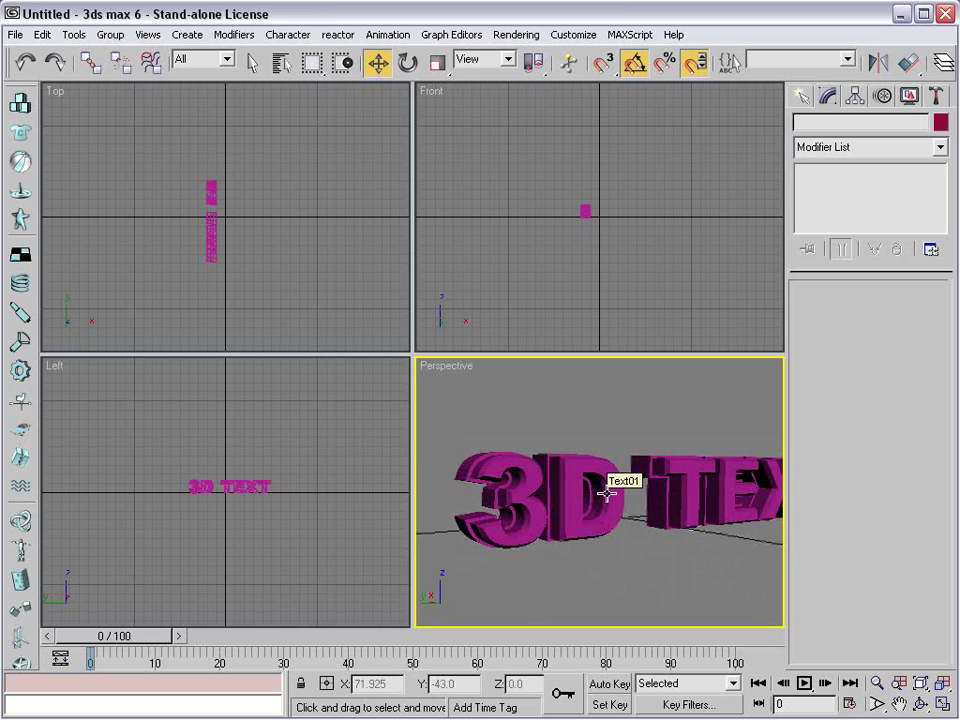
click(538, 400)
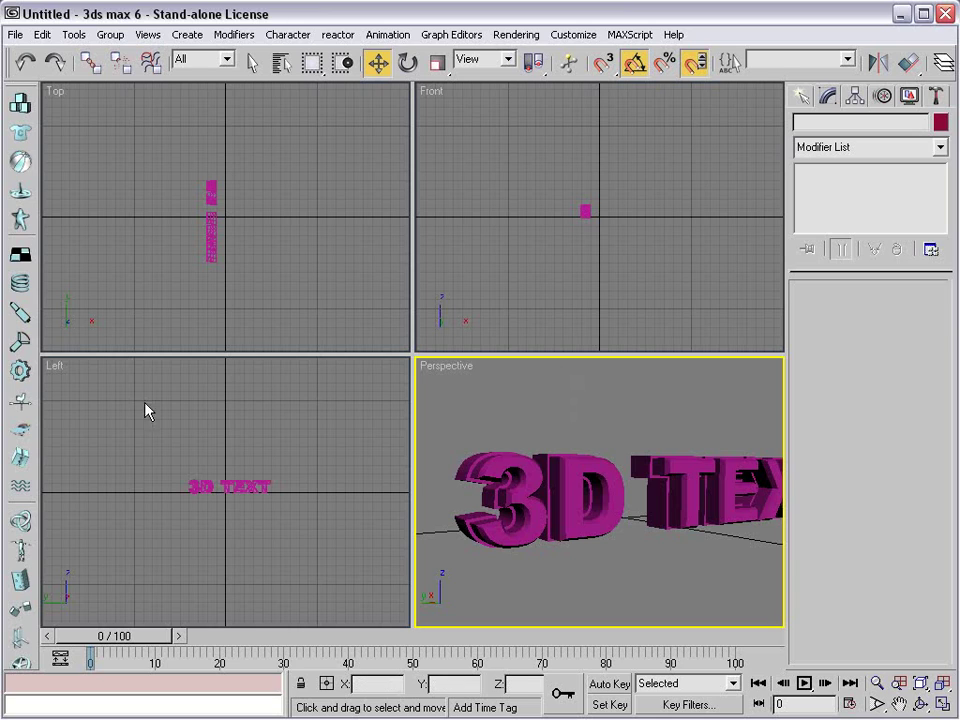
- Load Metal_Chrome from the material library into the first material slot and assign it to the front text
click(512, 411)
key(m)
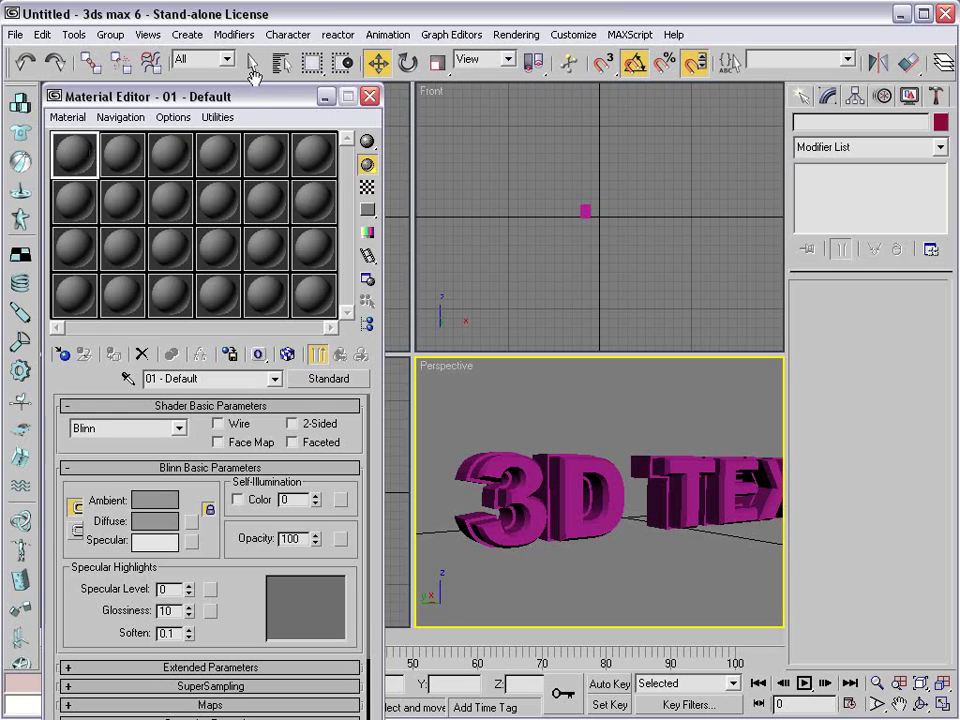
mouse_move(255, 84)
mouse_down()
mouse_move(253, 118)
mouse_move(255, 86)
mouse_up()
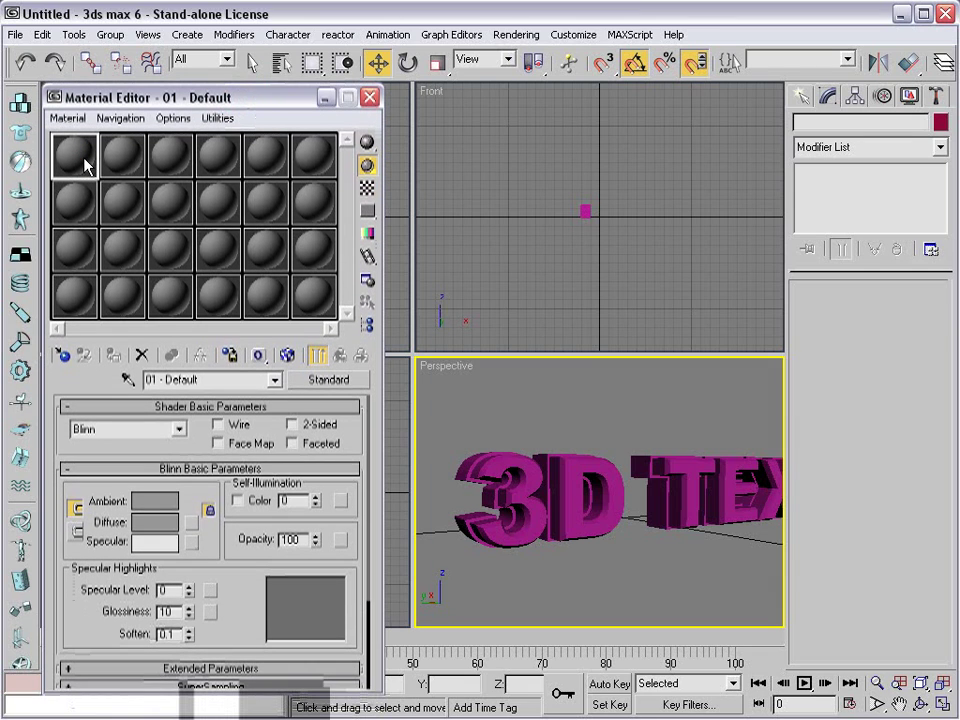
click(323, 380)
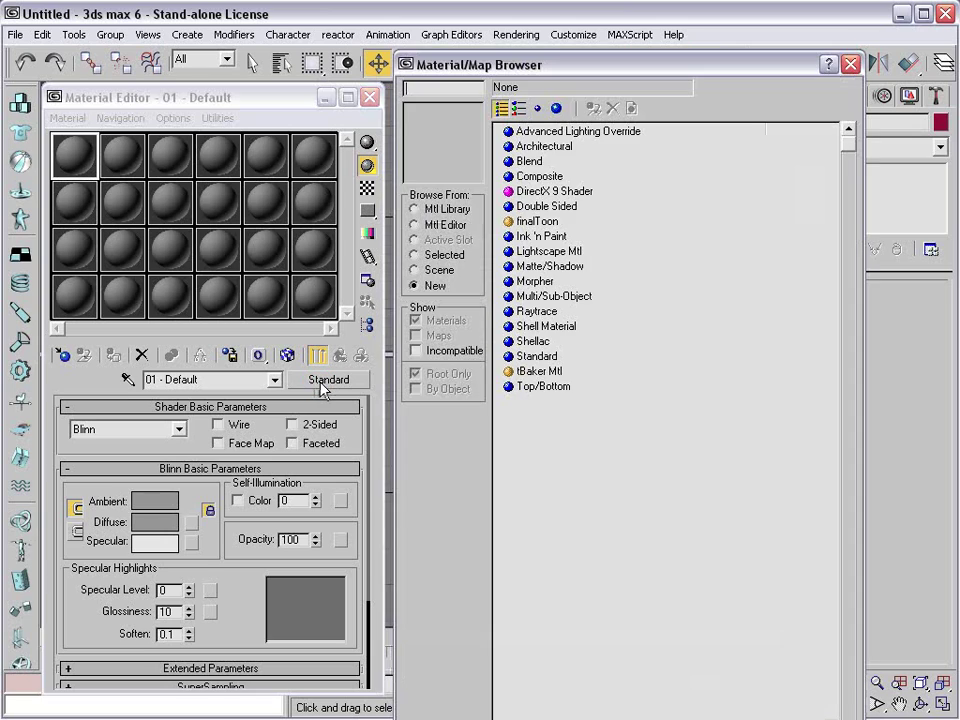
click(424, 210)
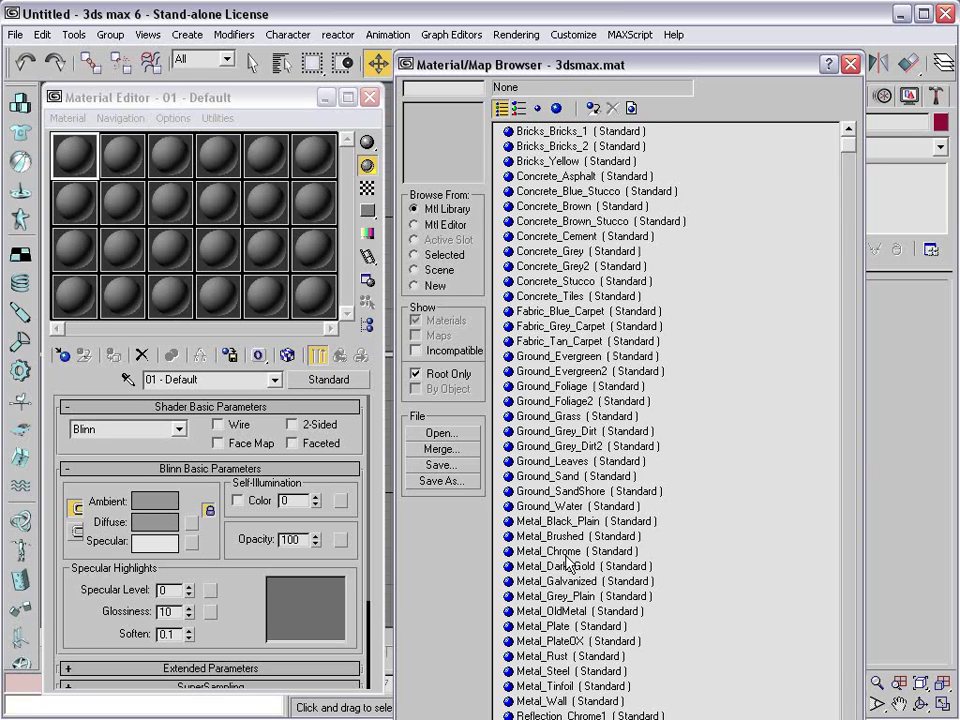
click(560, 551)
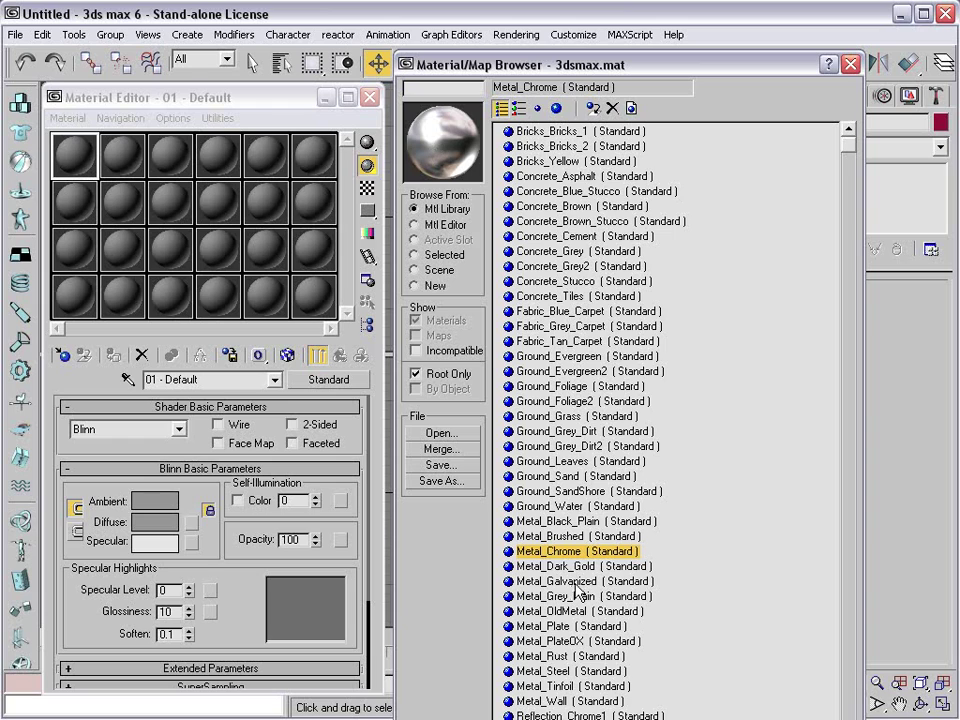
double_click(562, 551)
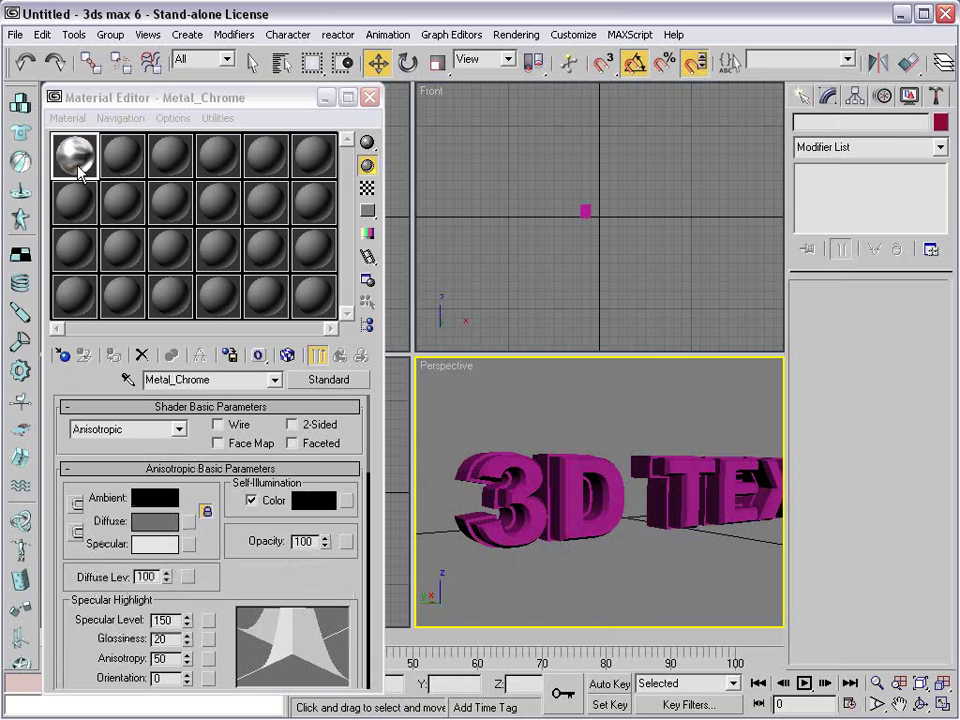
drag(77, 153, 527, 476)
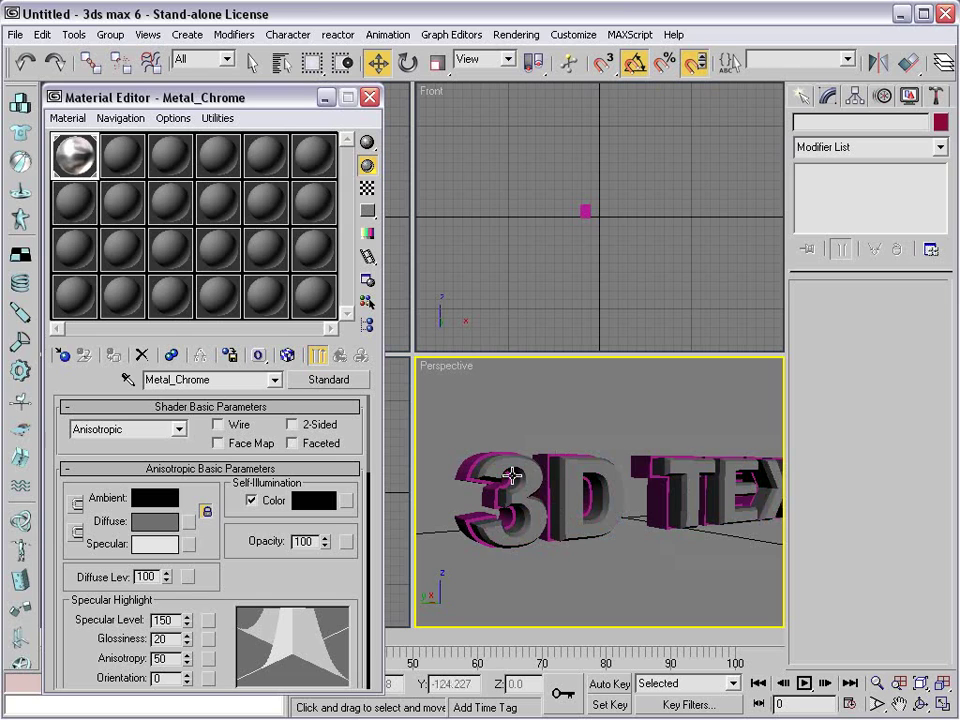
- Set the second material's ambient and diffuse colour to a dark grey with value 40
click(116, 157)
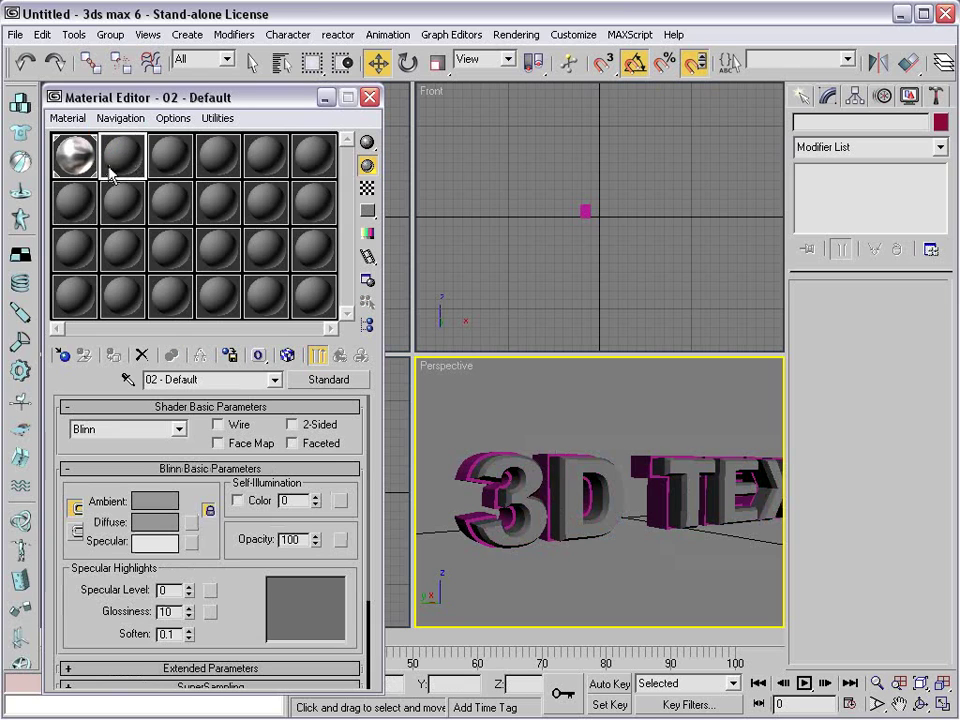
click(155, 501)
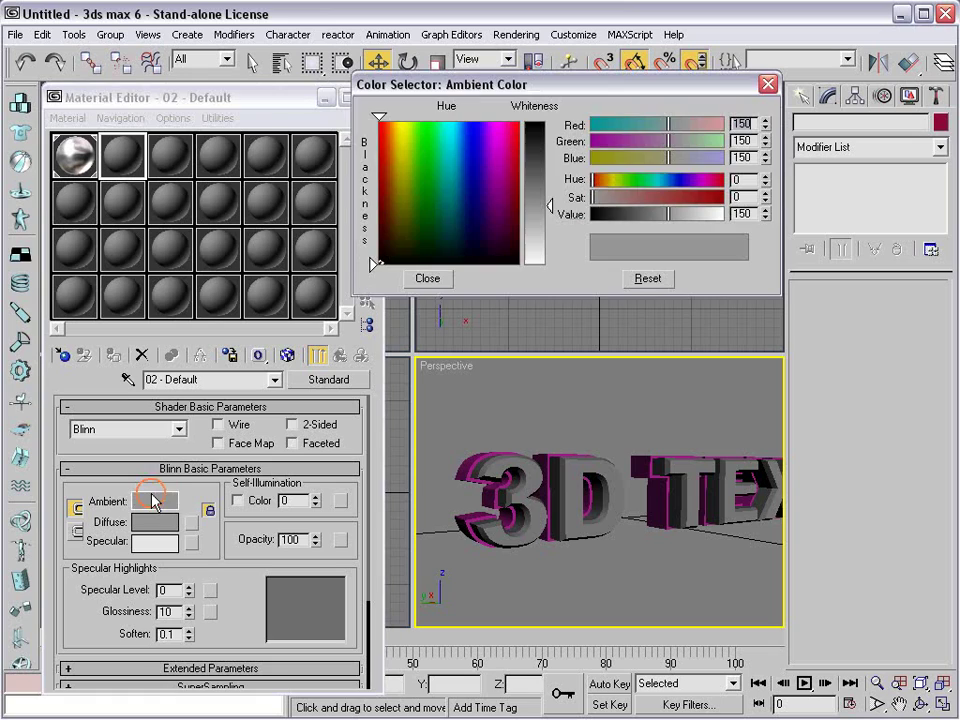
drag(541, 205, 546, 146)
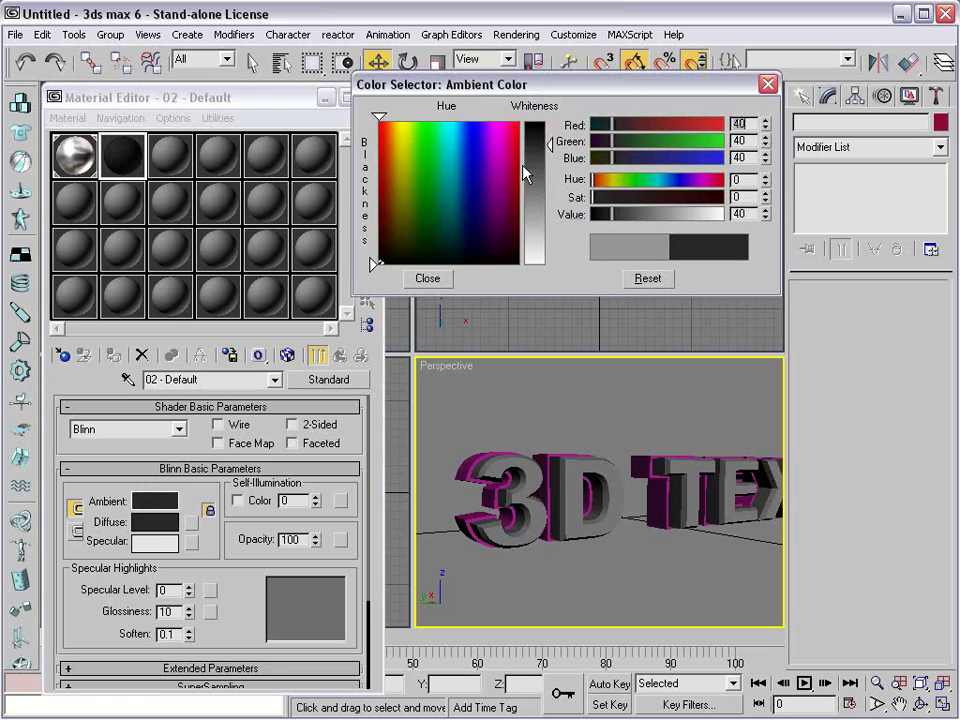
click(427, 279)
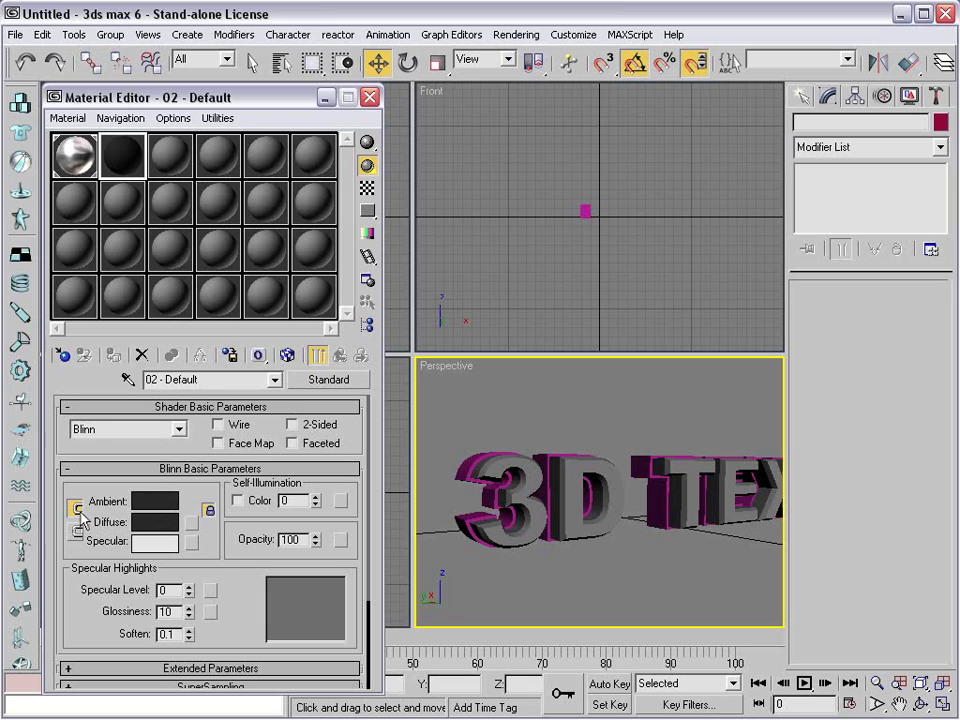
- Set the dark grey material's specular level to 33 and check its enlarged sample preview
drag(199, 551, 190, 506)
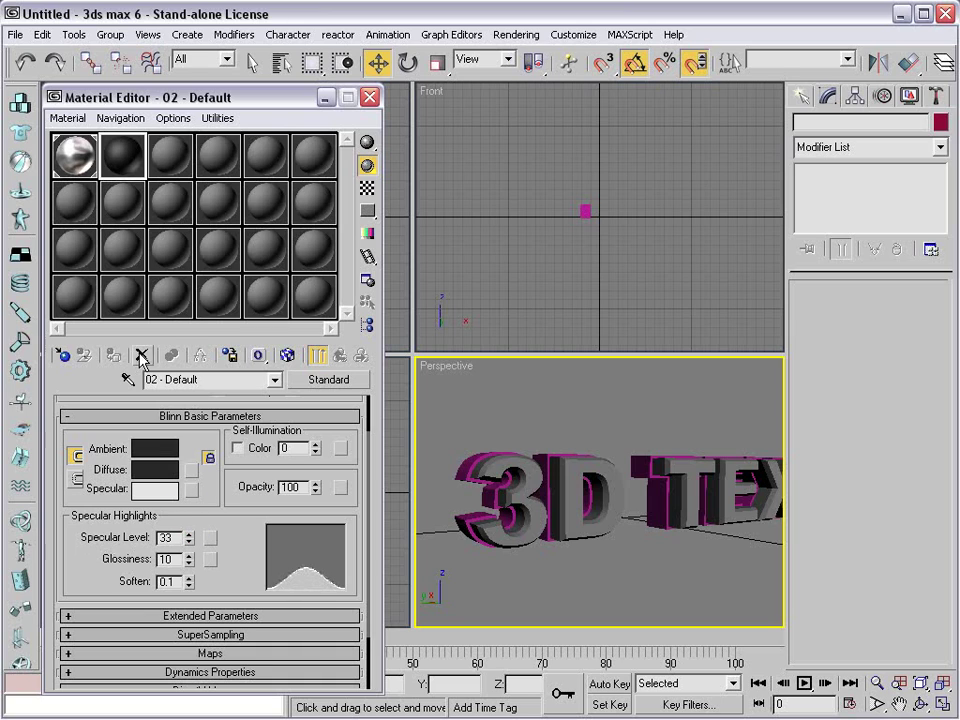
drag(137, 168, 217, 212)
double_click(122, 155)
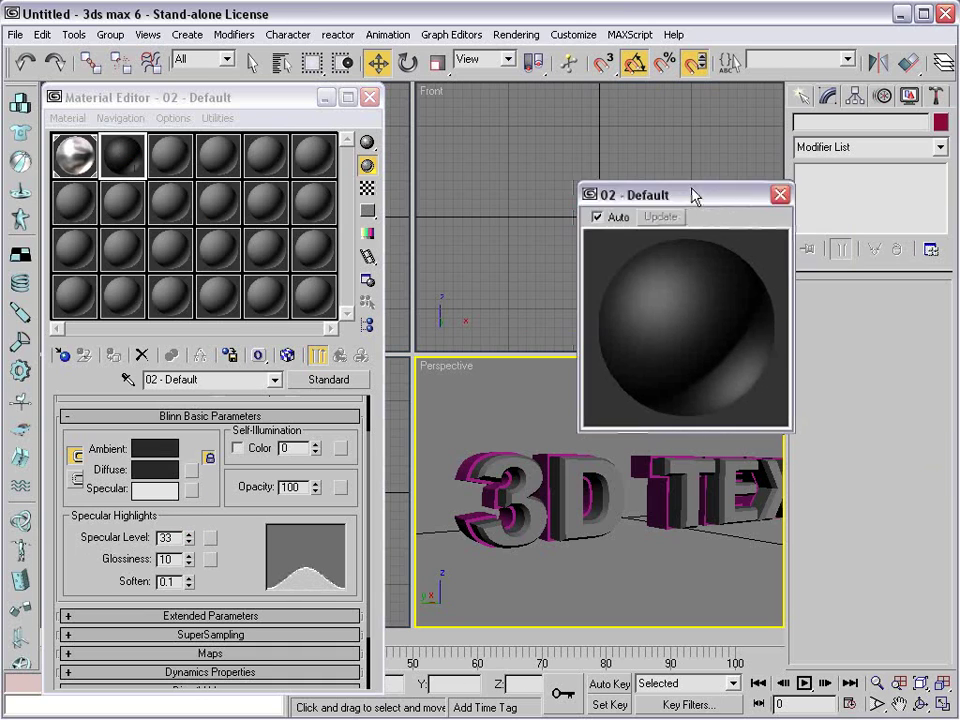
drag(692, 193, 570, 159)
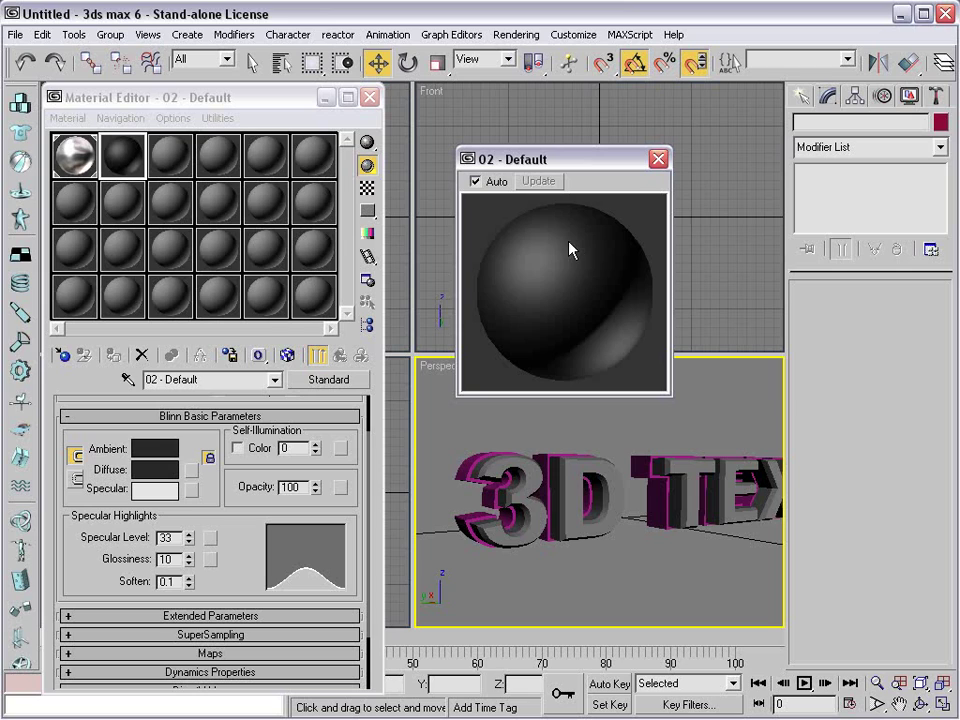
click(658, 159)
- Assign the dark grey material to the rear outline text
drag(107, 160, 470, 478)
click(598, 420)
scroll(649, 484, down, 3)
middle_drag(649, 484, 581, 491)
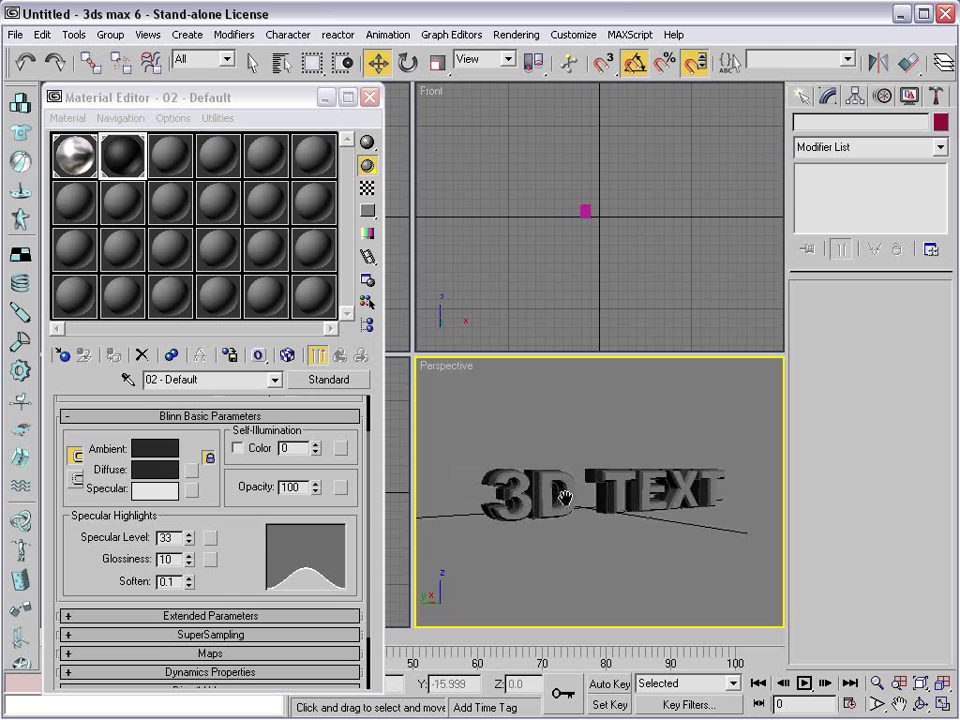
- Render the Perspective view and display the alpha channel of the rendered frame
drag(810, 76, 563, 77)
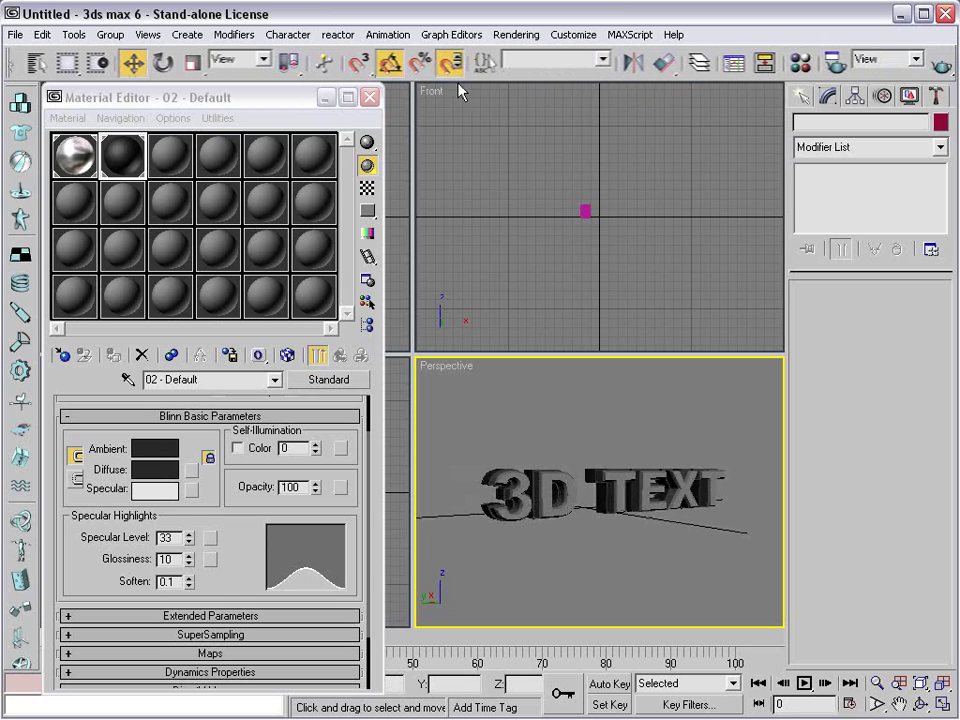
click(941, 65)
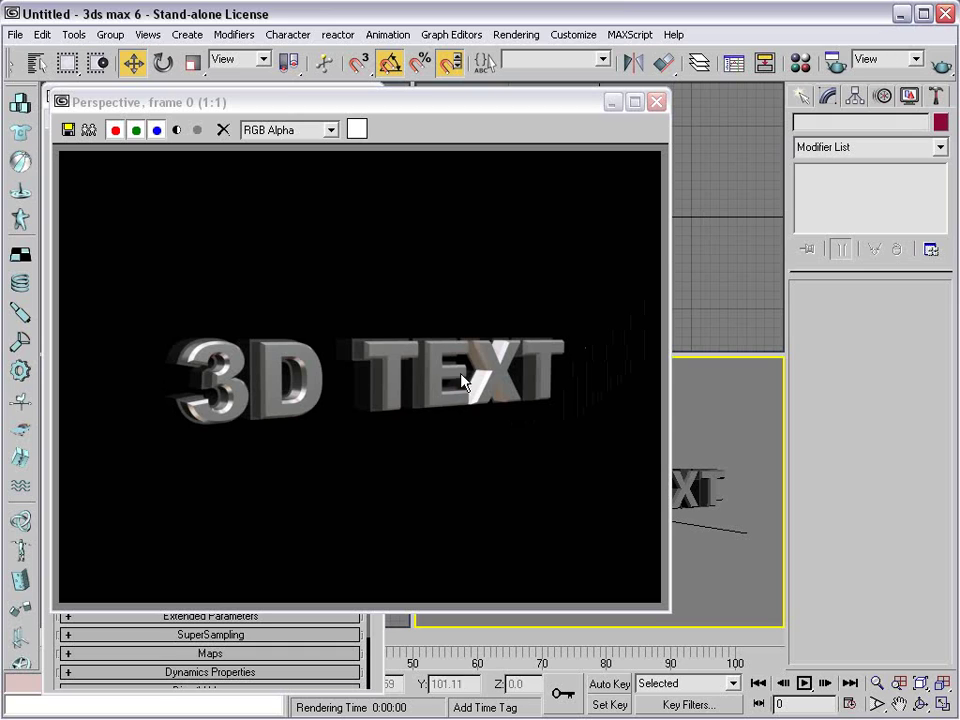
click(178, 131)
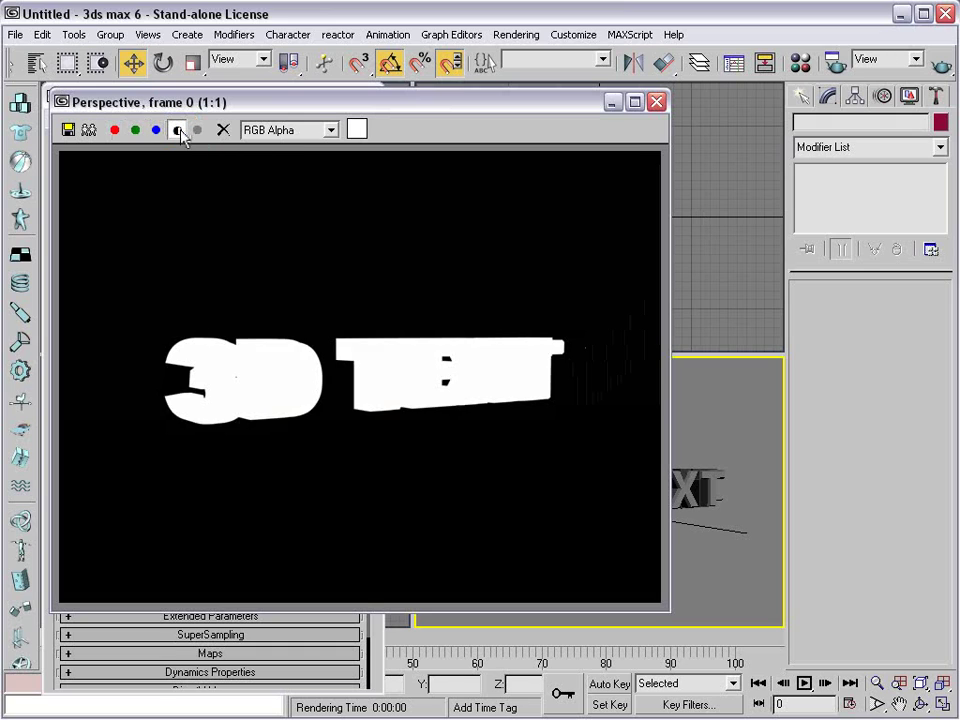
- Return the rendered frame to the colour view, set the environment background colour to a medium grey, and render the Perspective view
click(178, 131)
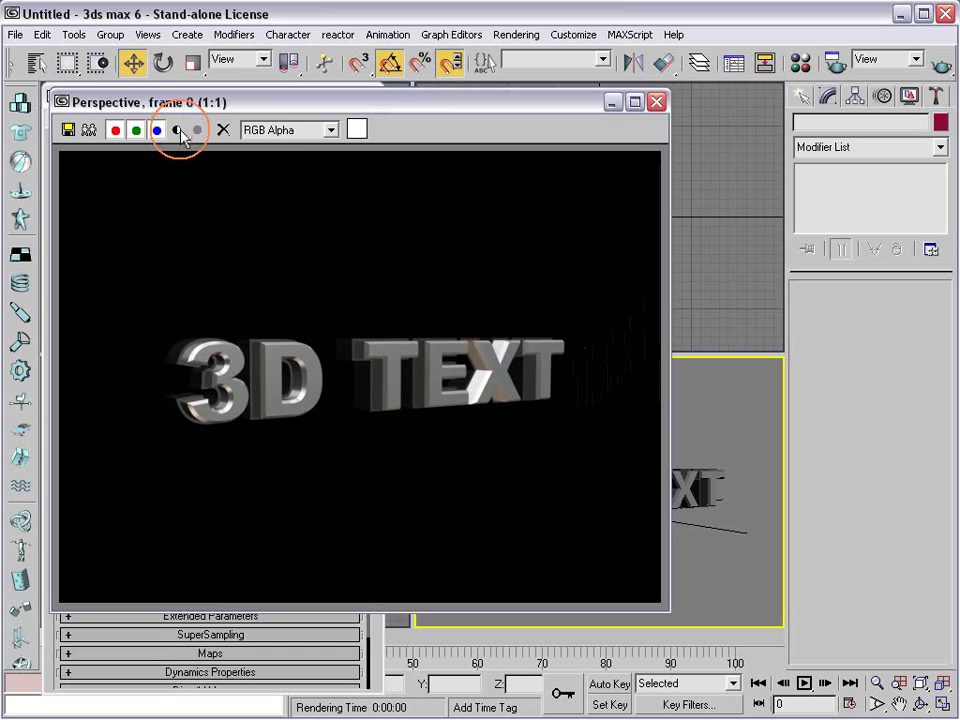
click(657, 102)
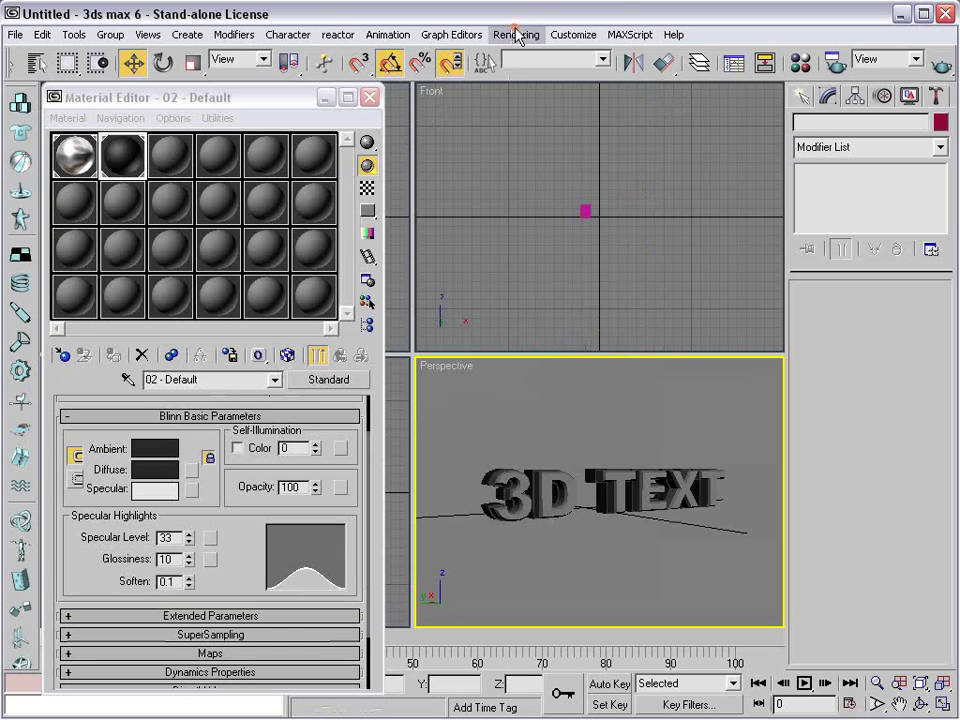
click(516, 34)
click(519, 72)
click(540, 173)
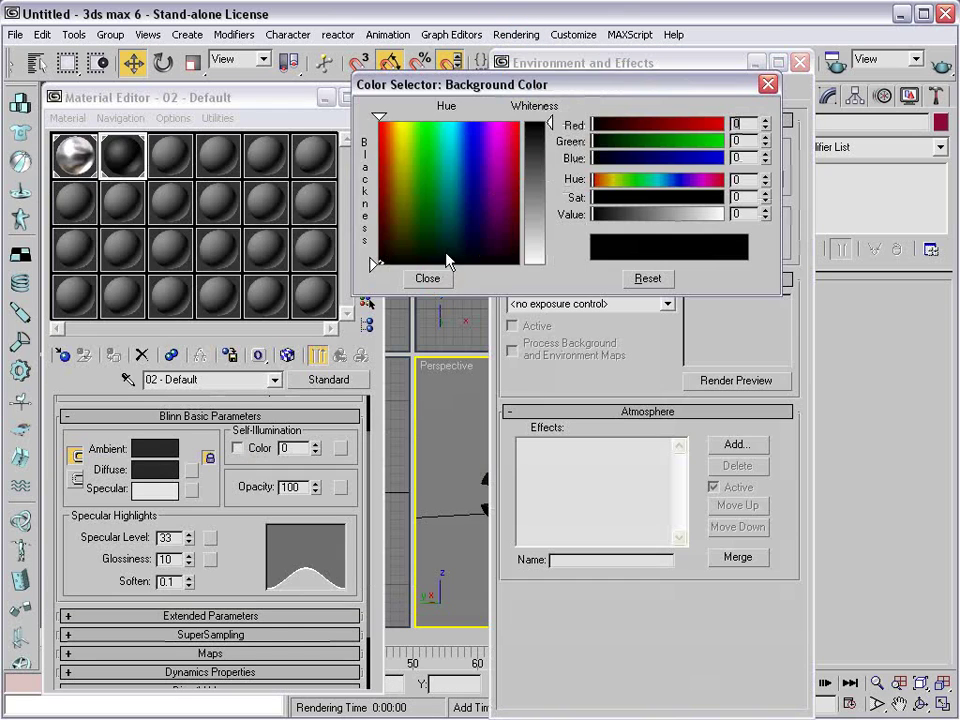
drag(536, 154, 536, 172)
click(427, 279)
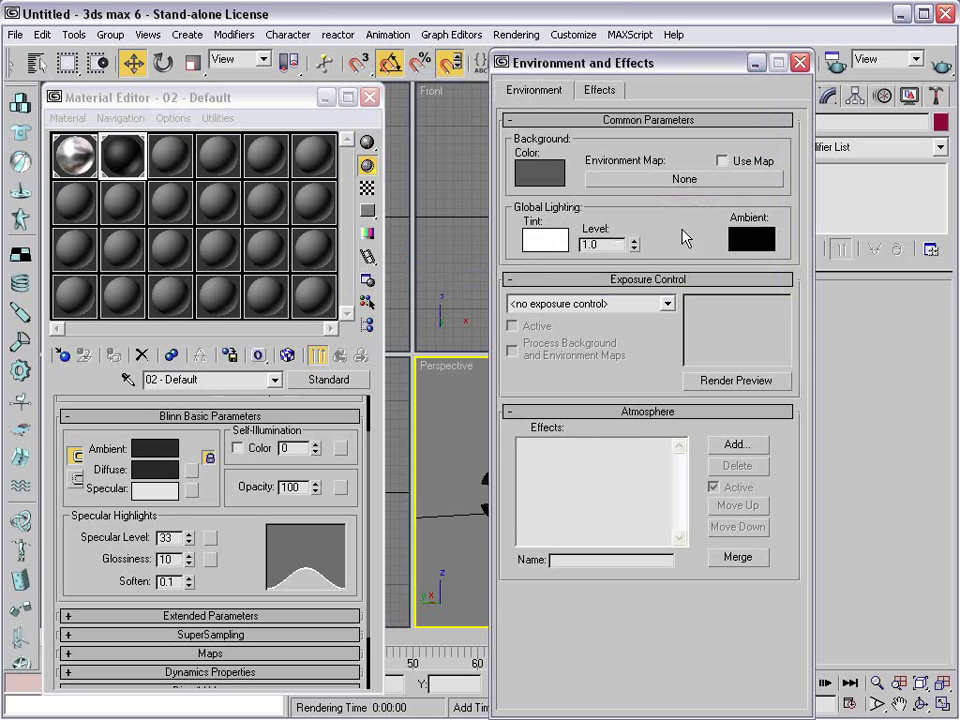
click(800, 62)
click(940, 62)
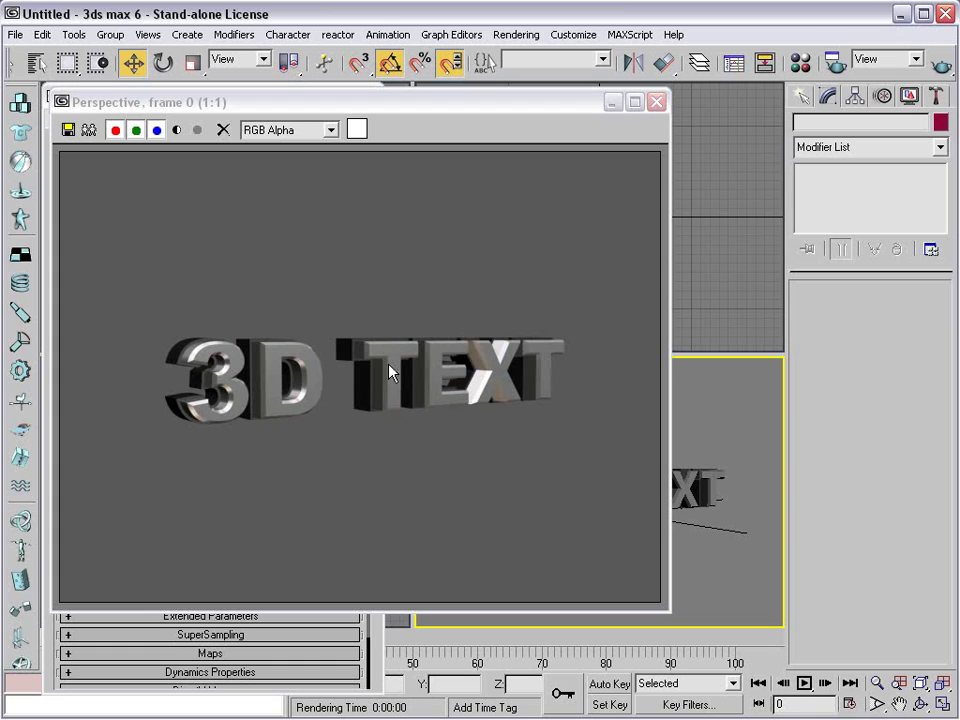
- Darken the second material's ambient and diffuse colour to near black and render the Perspective view
click(658, 102)
click(122, 155)
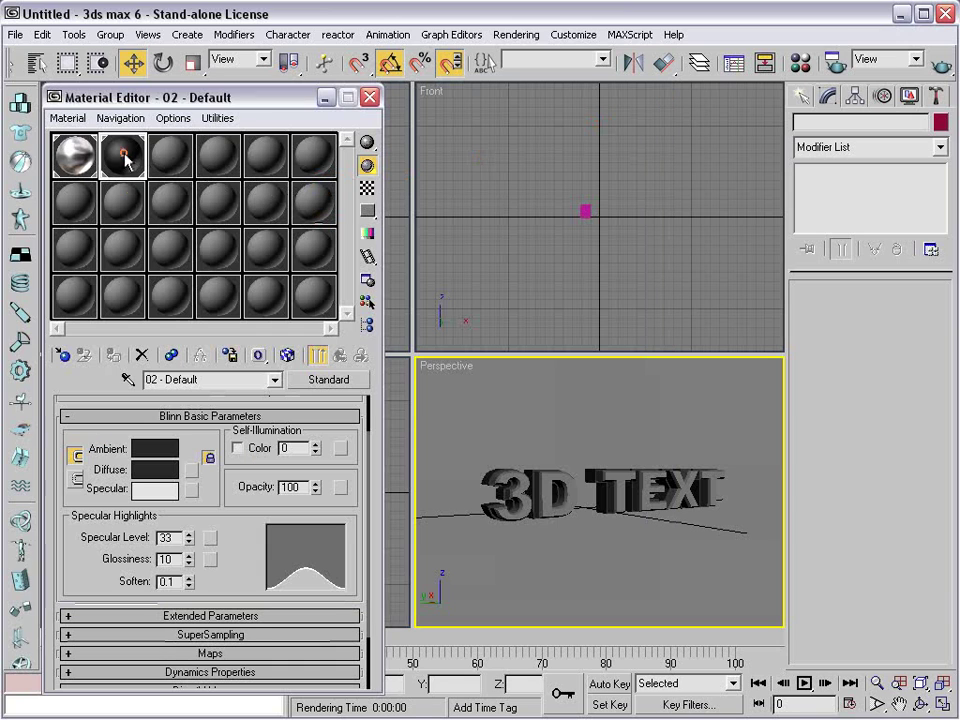
click(157, 451)
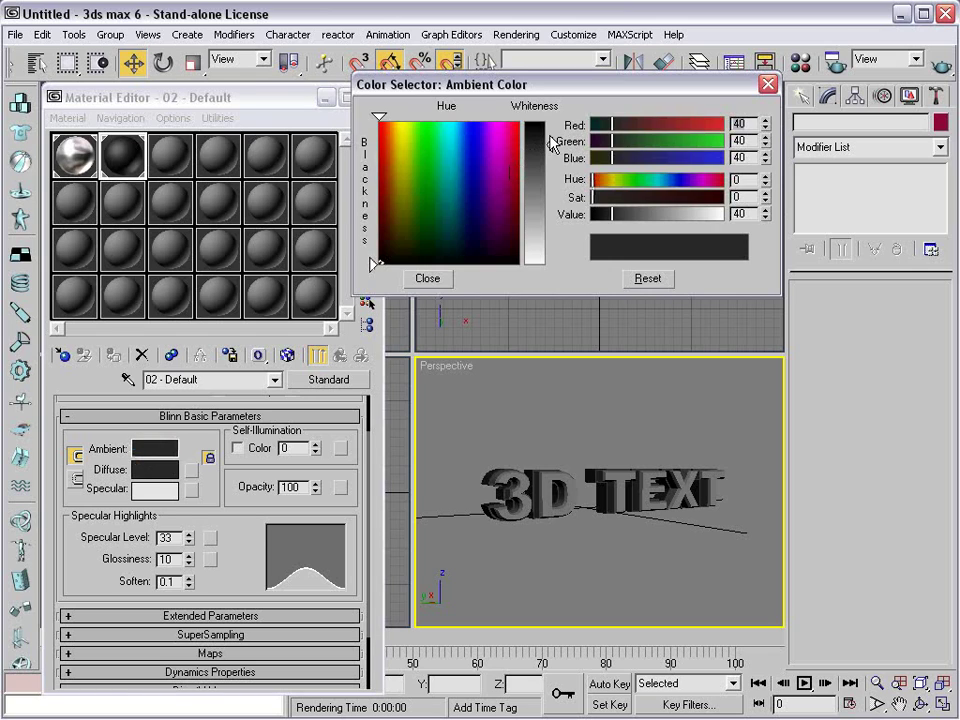
drag(550, 136, 549, 127)
click(437, 283)
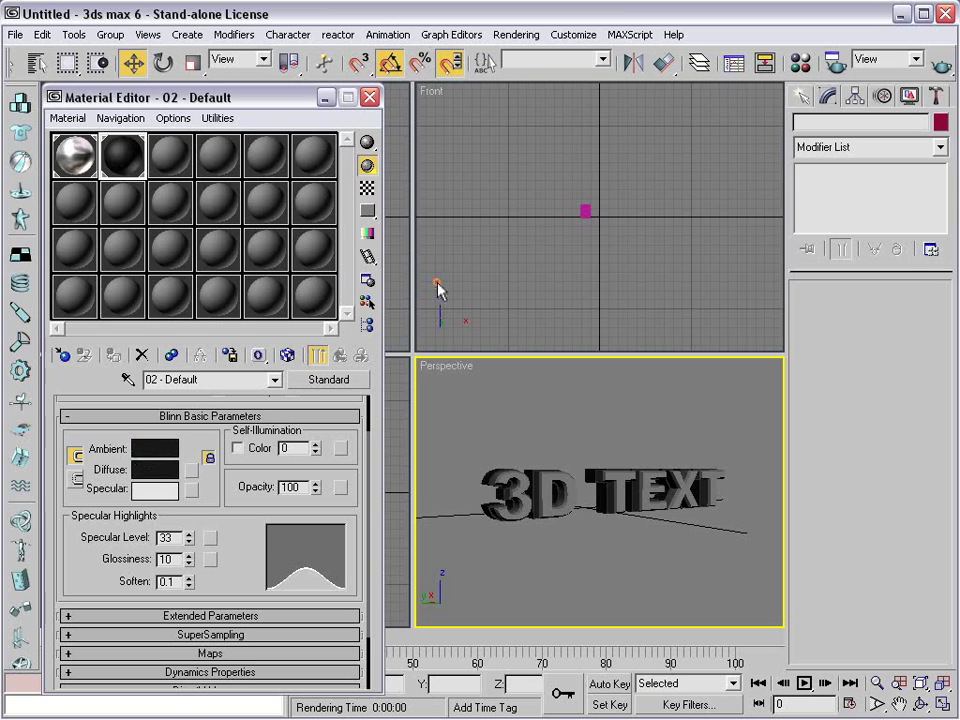
click(943, 62)
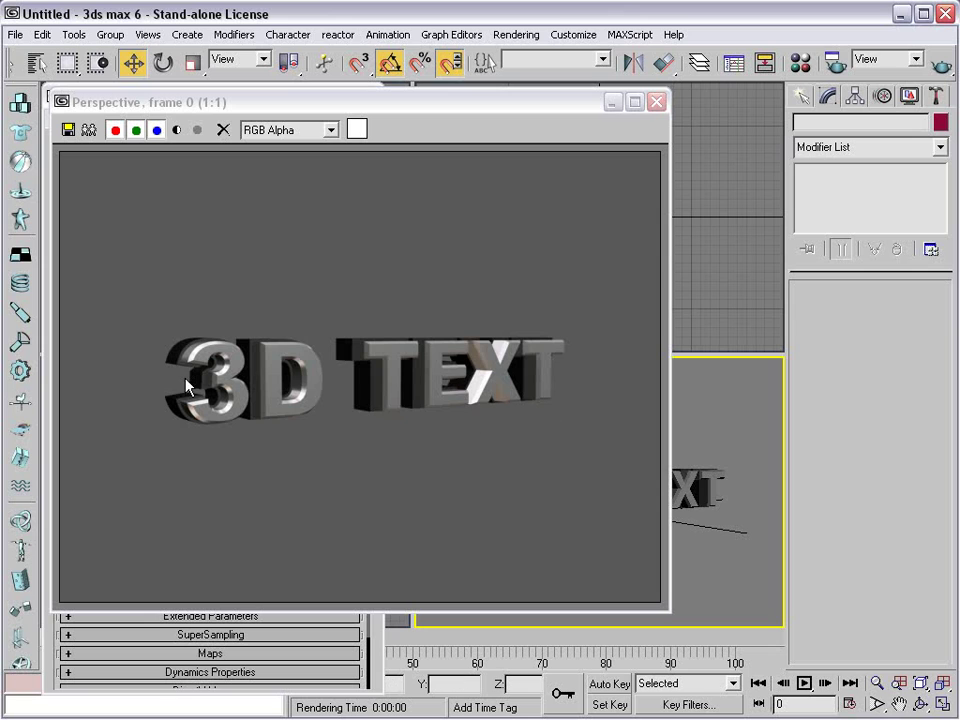
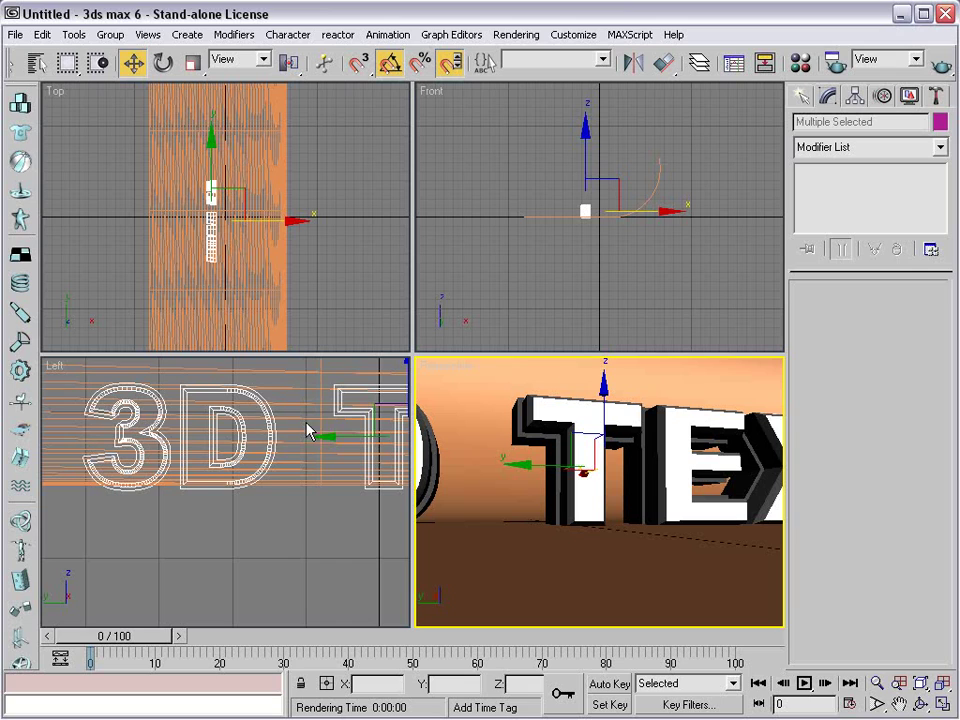
- Raise both selected text objects slightly in the Left view so their bases rest on the backdrop floor
middle_drag(308, 432, 239, 443)
click(341, 389)
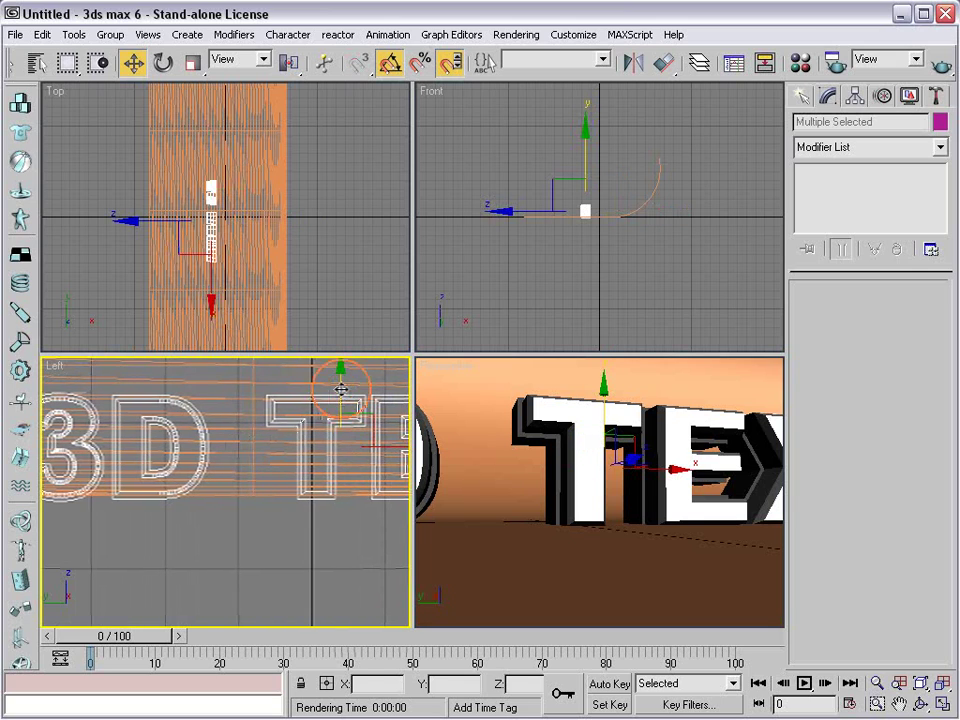
drag(341, 390, 342, 383)
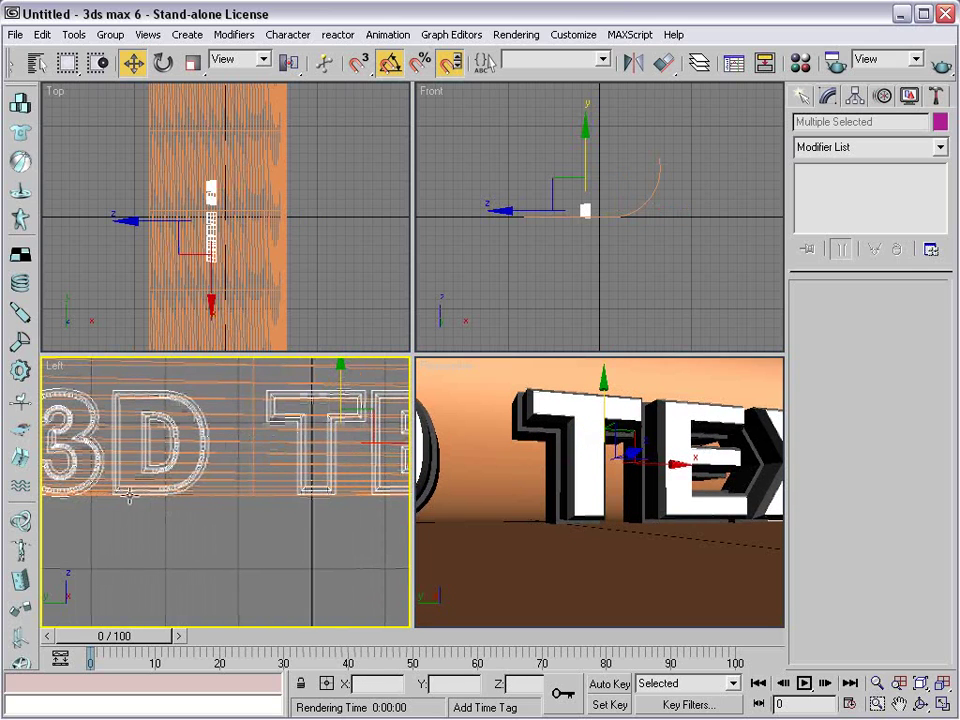
middle_drag(656, 512, 516, 511)
scroll(572, 500, down, 3)
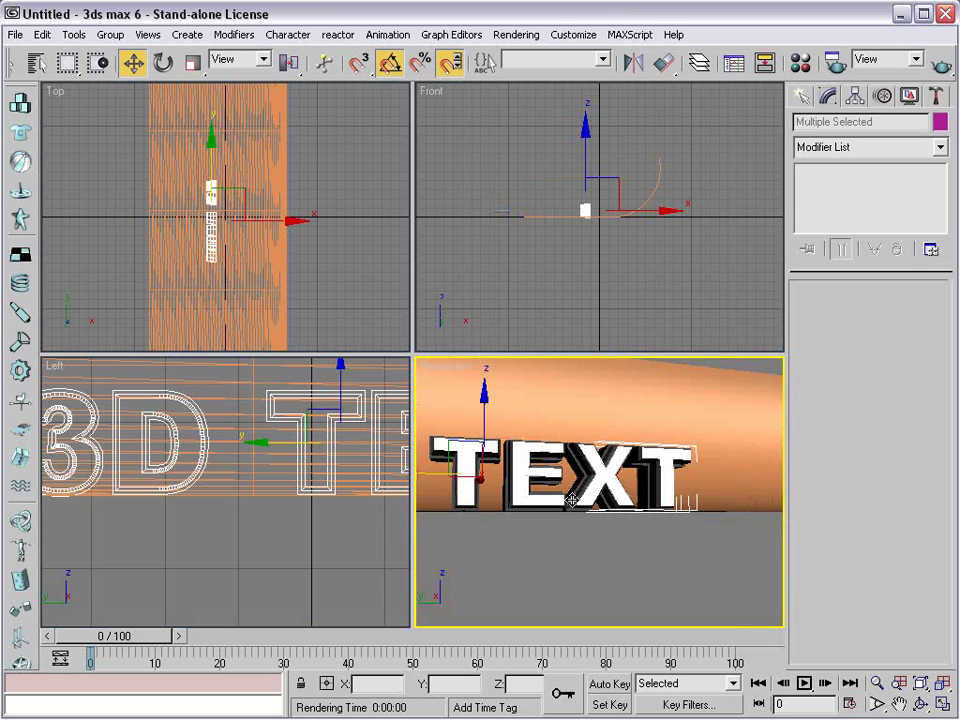
alt+middle_drag(548, 461, 619, 487)
scroll(580, 476, down, 4)
click(707, 405)
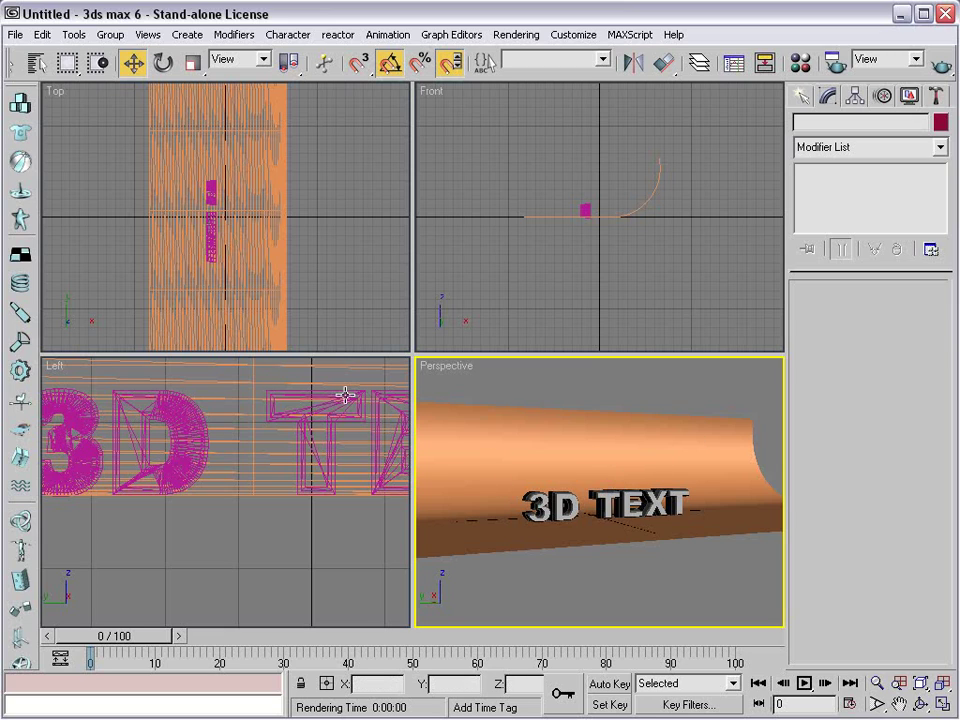
- Assign the third default grey material to the curved backdrop plane
key(m)
click(185, 160)
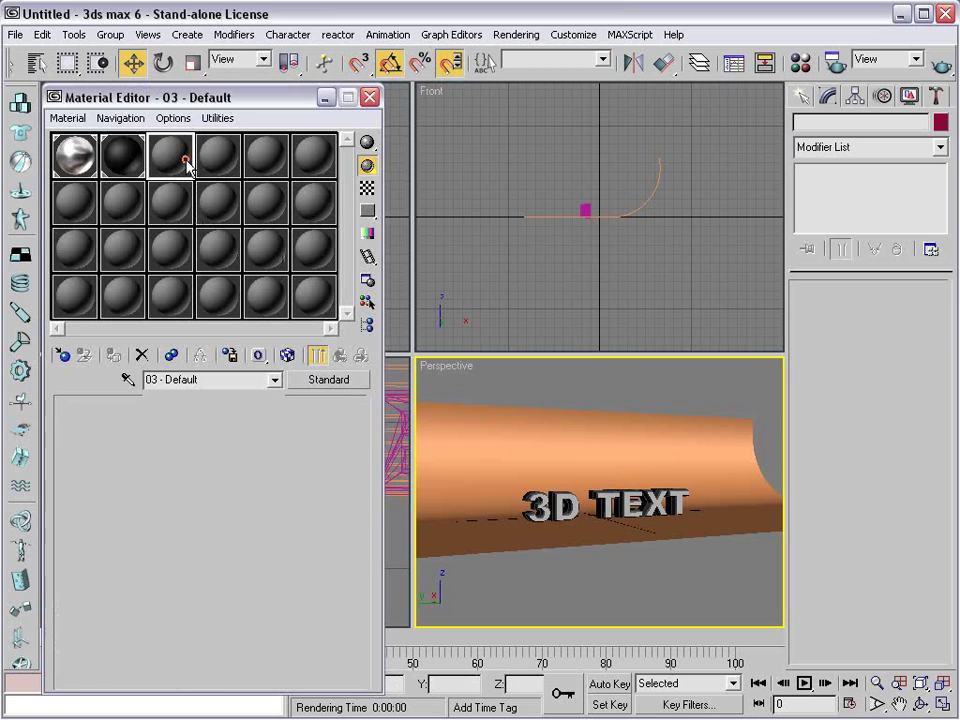
drag(188, 160, 462, 445)
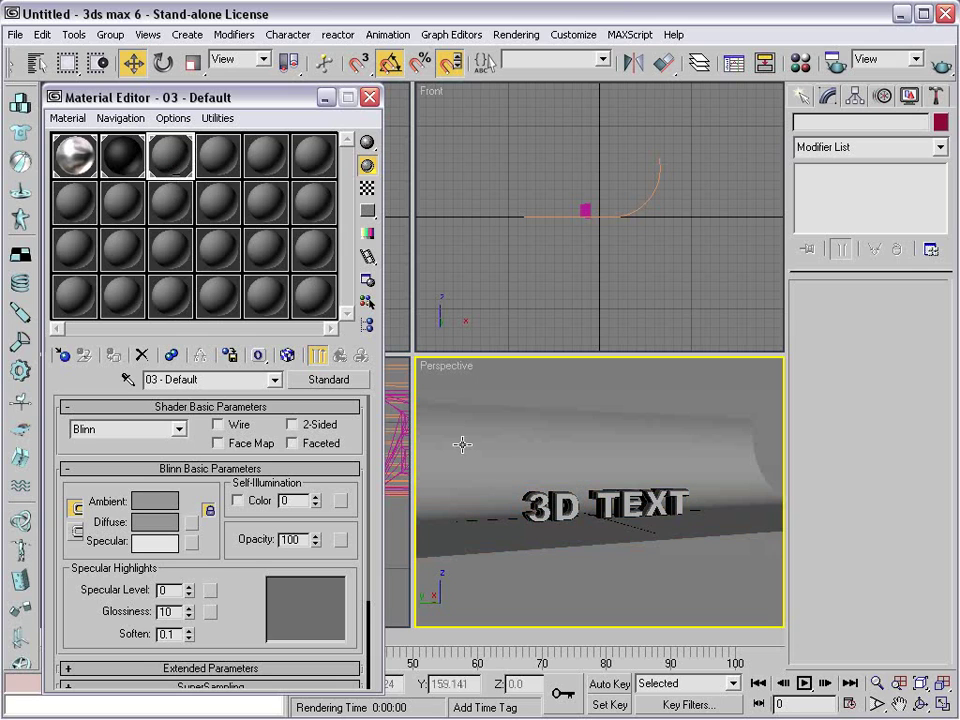
- Examine the text against the grey backdrop from several angles and distances in the Perspective view
alt+middle_drag(701, 529, 624, 548)
scroll(606, 533, up, 2)
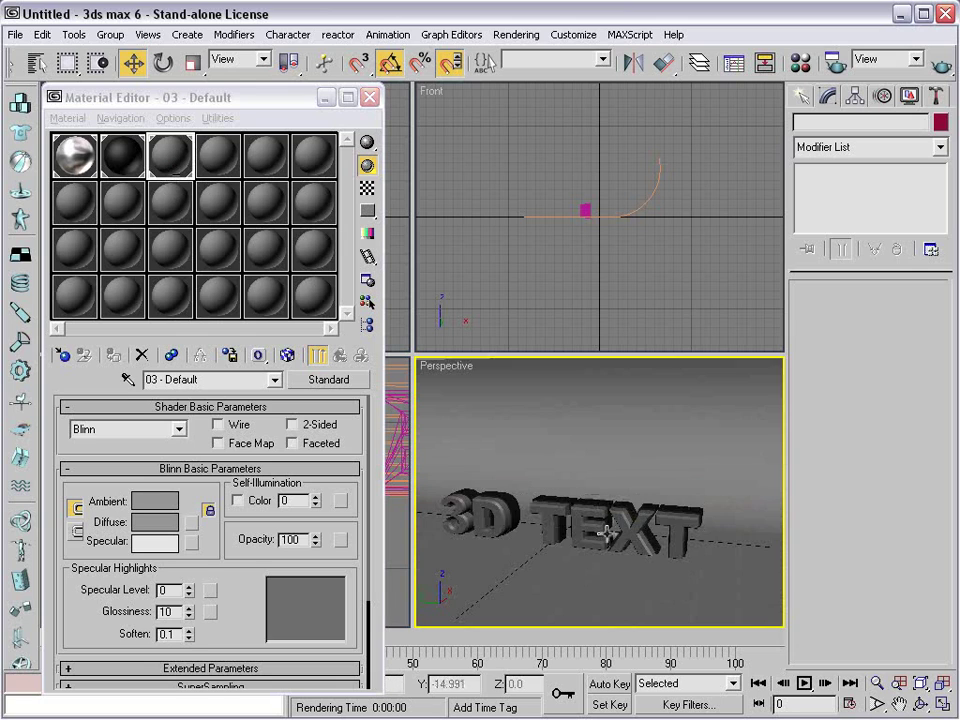
alt+middle_drag(566, 543, 640, 516)
scroll(540, 529, up, 3)
scroll(640, 500, down, 3)
click(875, 703)
right_click(628, 514)
right_click(645, 514)
click(654, 534)
scroll(574, 490, down, 3)
- Scale the curved backdrop plane up uniformly so it fills the Perspective view around the text
click(567, 444)
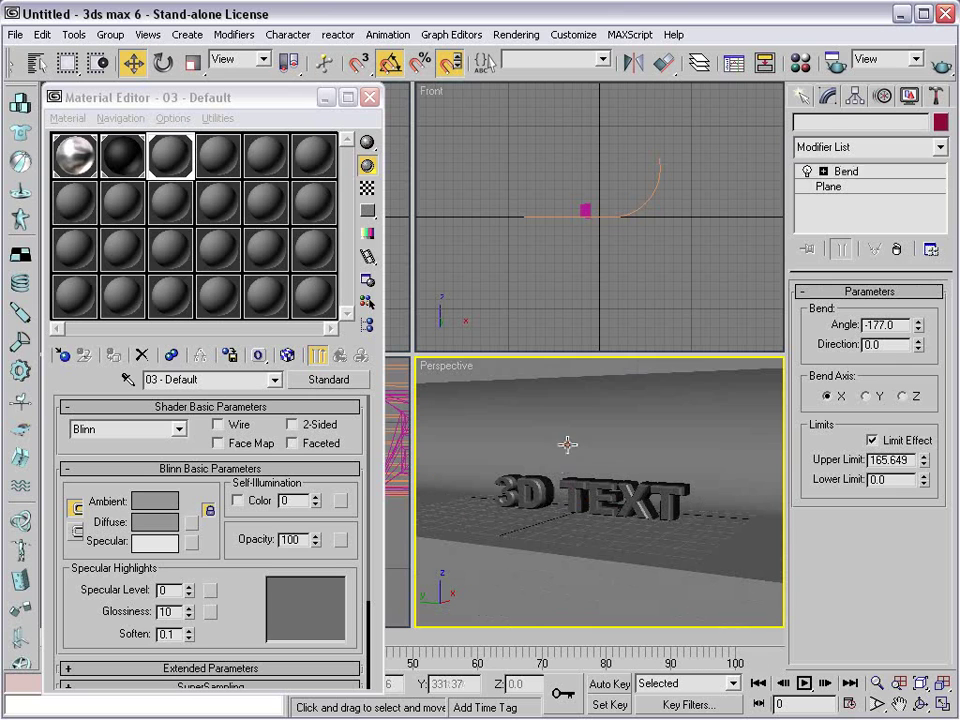
right_click(566, 505)
click(583, 546)
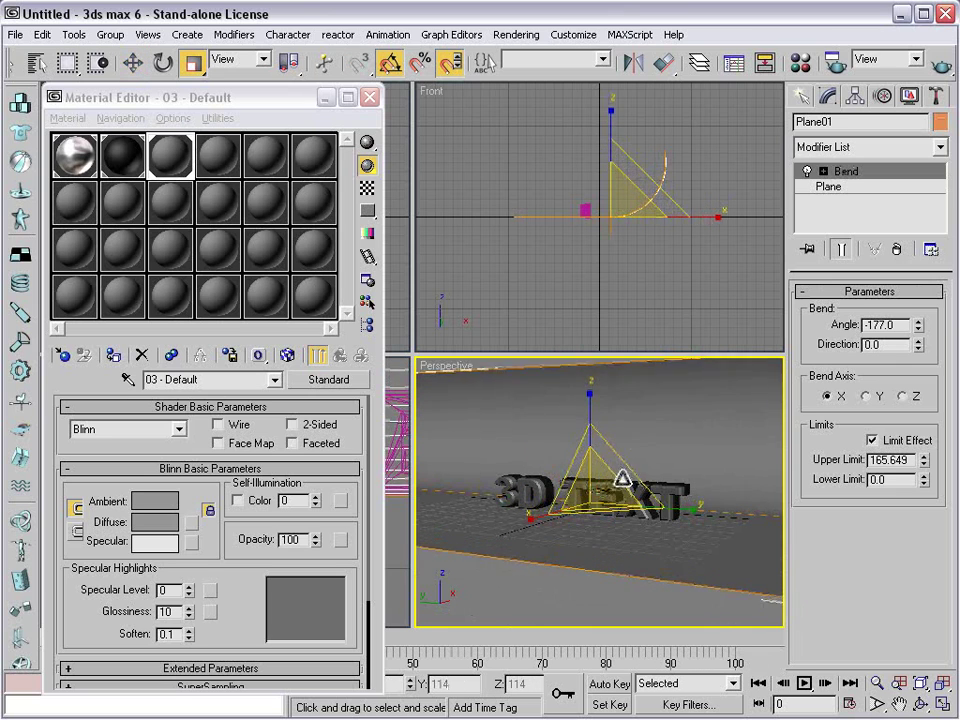
drag(622, 478, 637, 370)
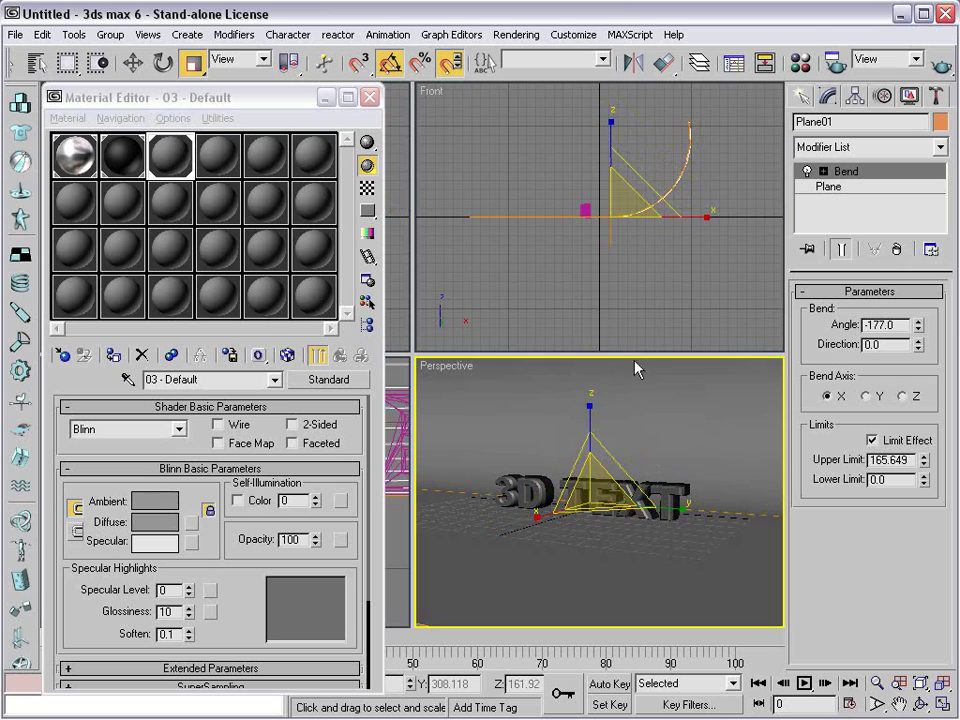
right_click(562, 302)
right_click(575, 323)
click(586, 336)
click(555, 272)
- Frame the whole text against the backdrop with an adjusted field of view and render the Perspective view
scroll(618, 494, up, 3)
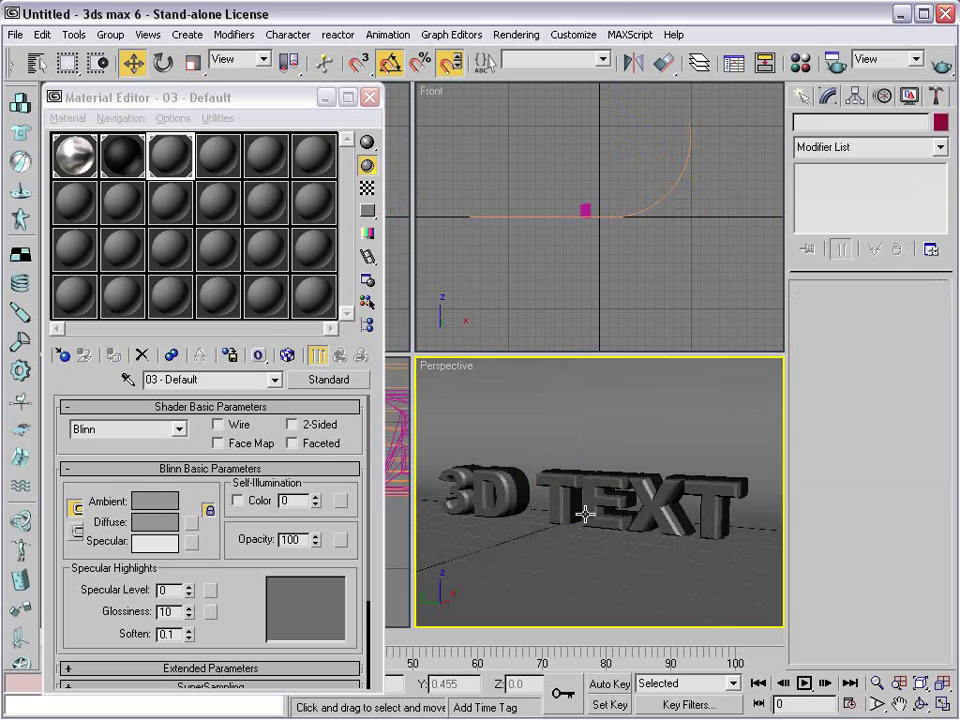
middle_drag(585, 514, 609, 509)
click(877, 705)
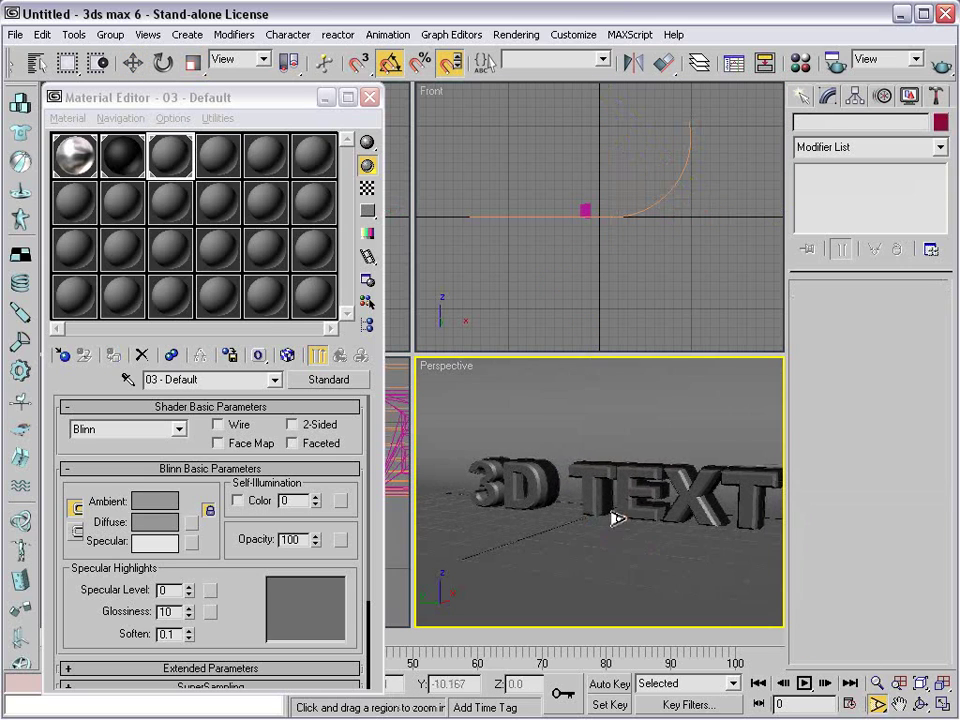
drag(617, 518, 613, 549)
middle_drag(655, 523, 632, 522)
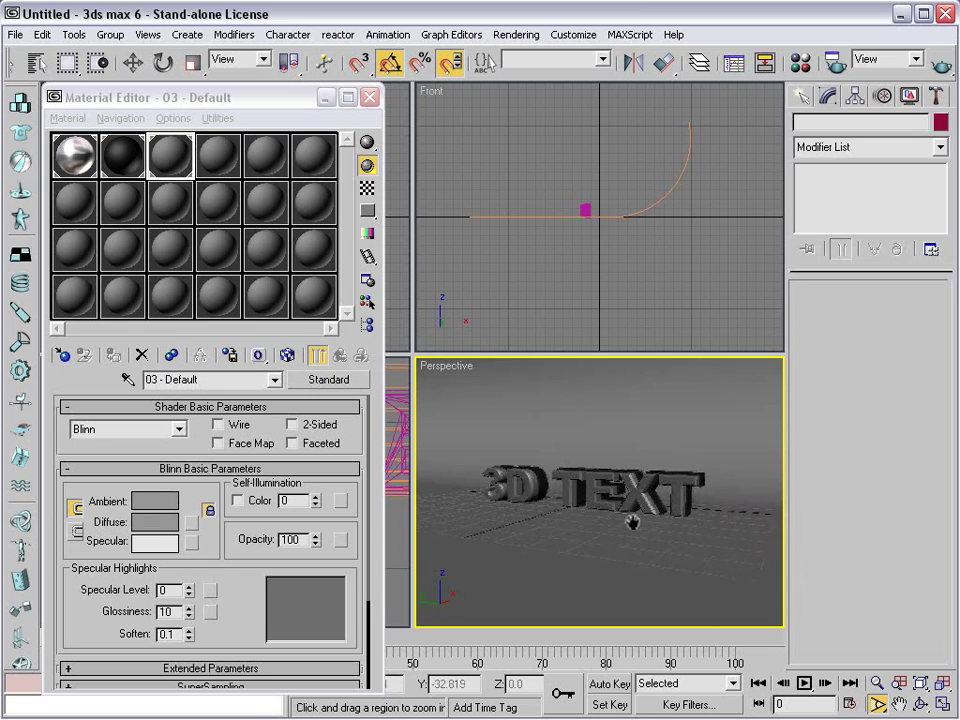
right_click(600, 319)
right_click(604, 327)
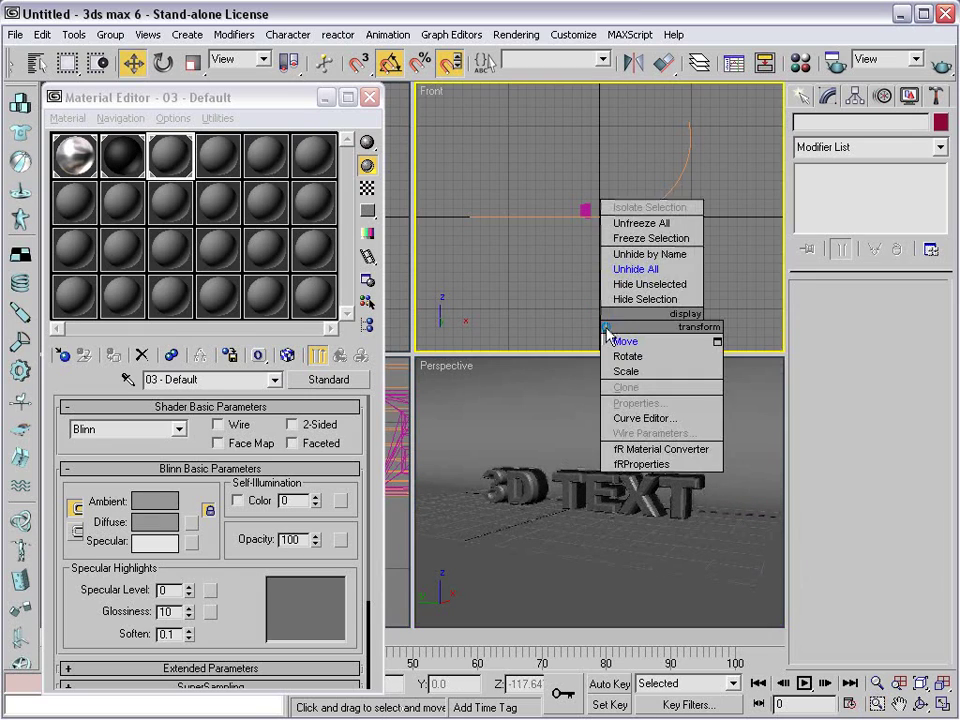
click(625, 342)
middle_click(521, 382)
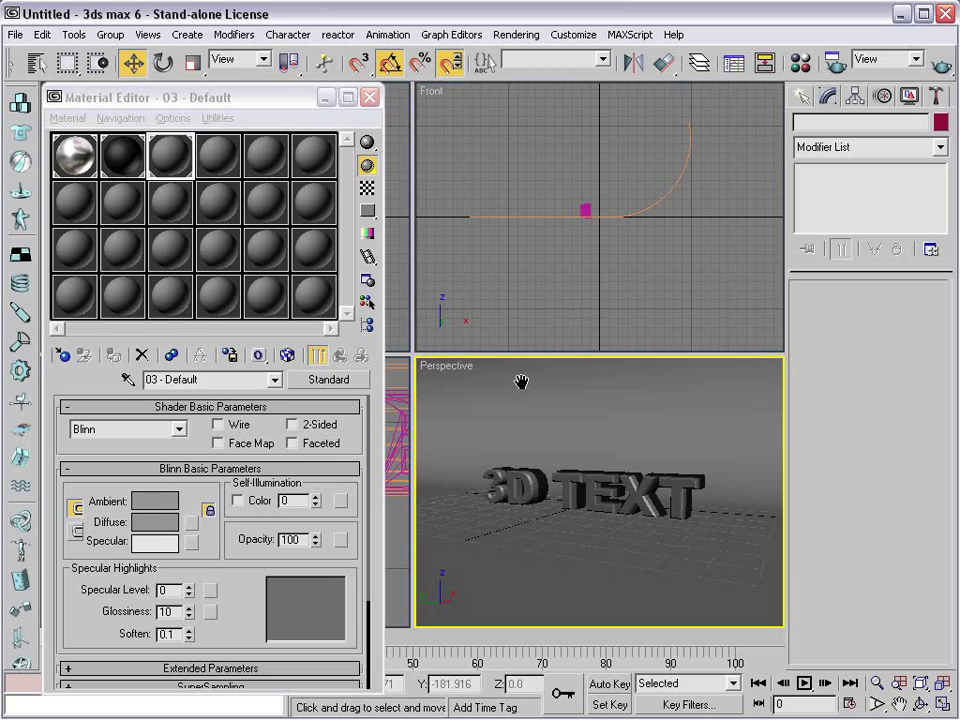
click(942, 63)
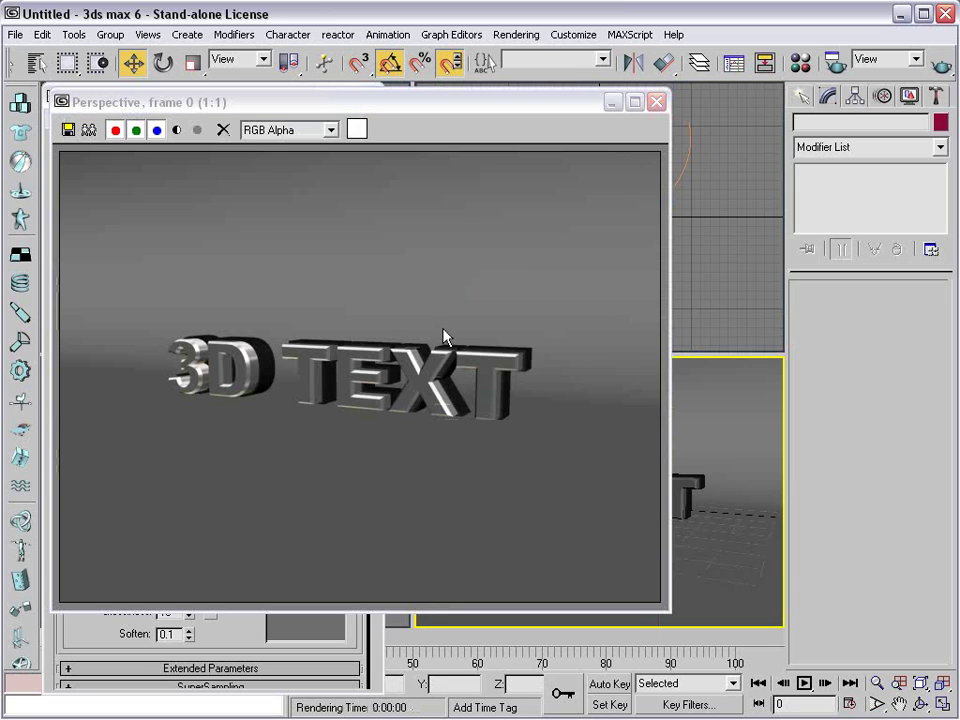
click(656, 101)
- Set the rear outline text's bevel Start Outline first to 0.75 and finally to 1.0
click(656, 476)
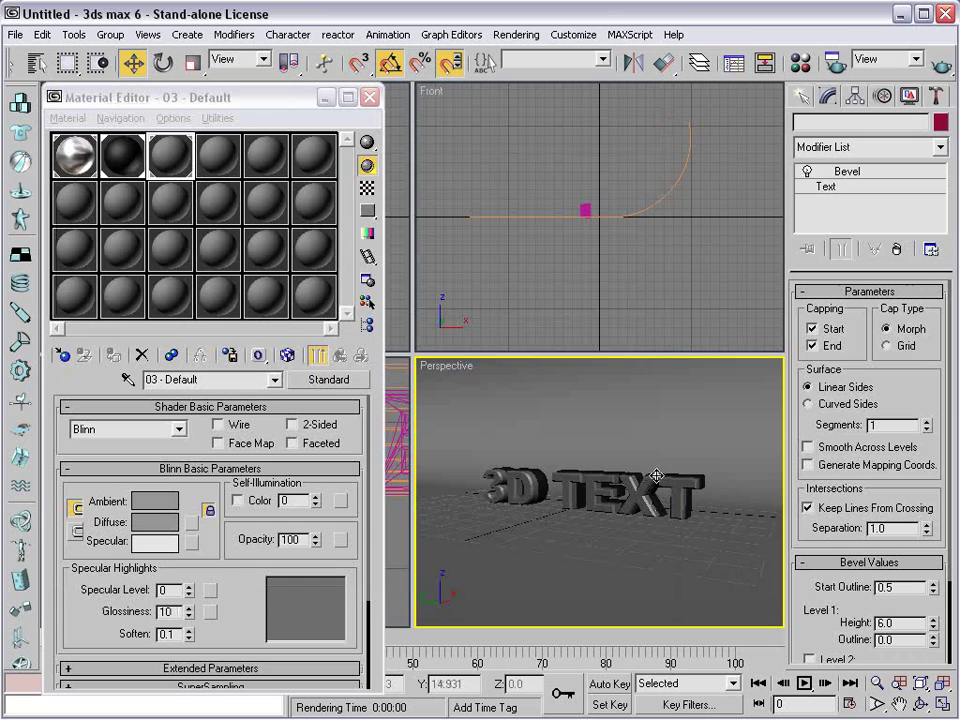
drag(901, 588, 767, 590)
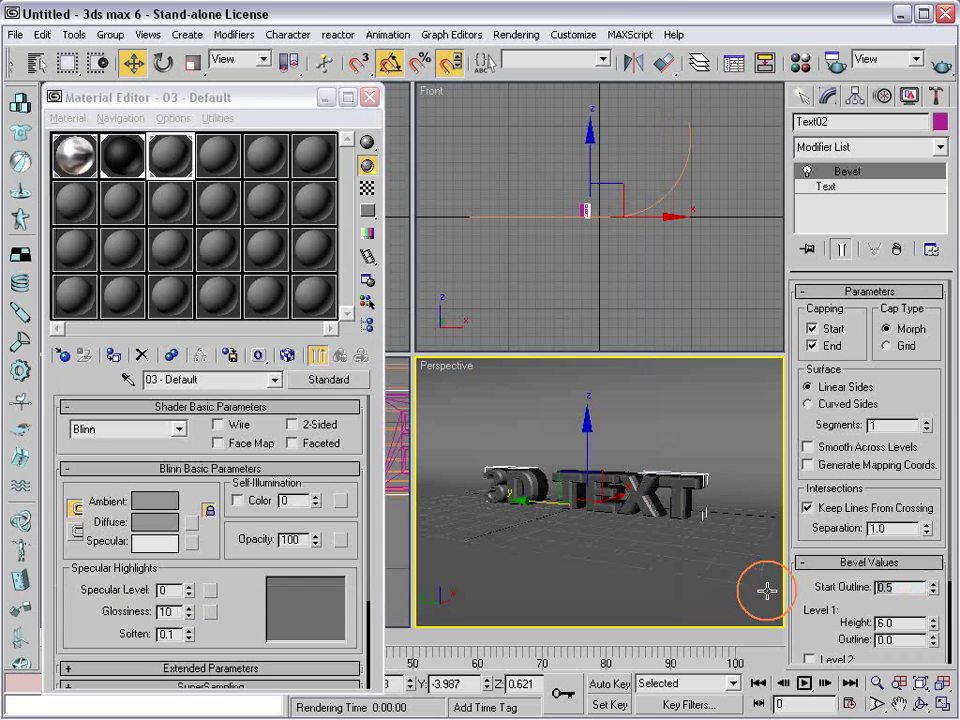
text(.75)
key(Return)
middle_drag(767, 591, 767, 591)
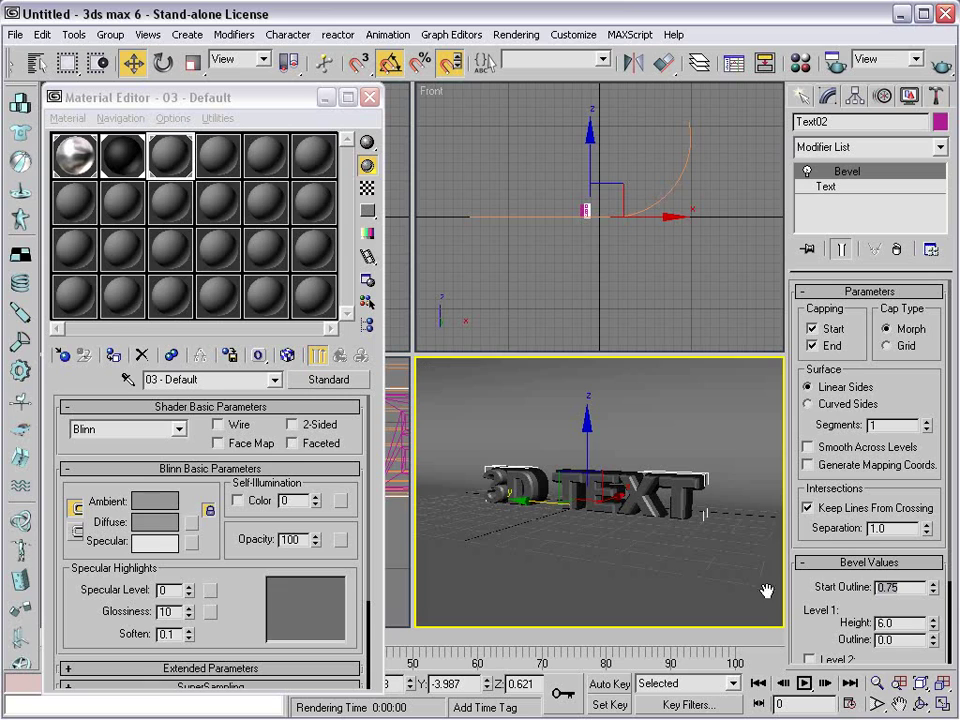
double_click(914, 587)
text(1.0)
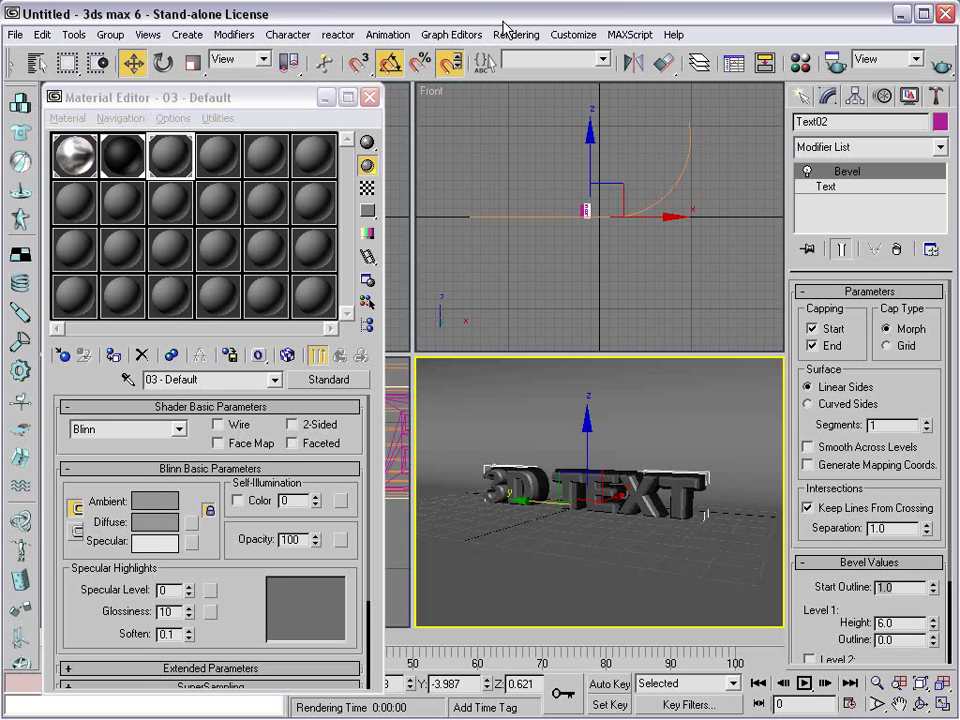
- Raise both text objects together slightly so the thicker outline rests on the floor, and render the Perspective view
click(326, 98)
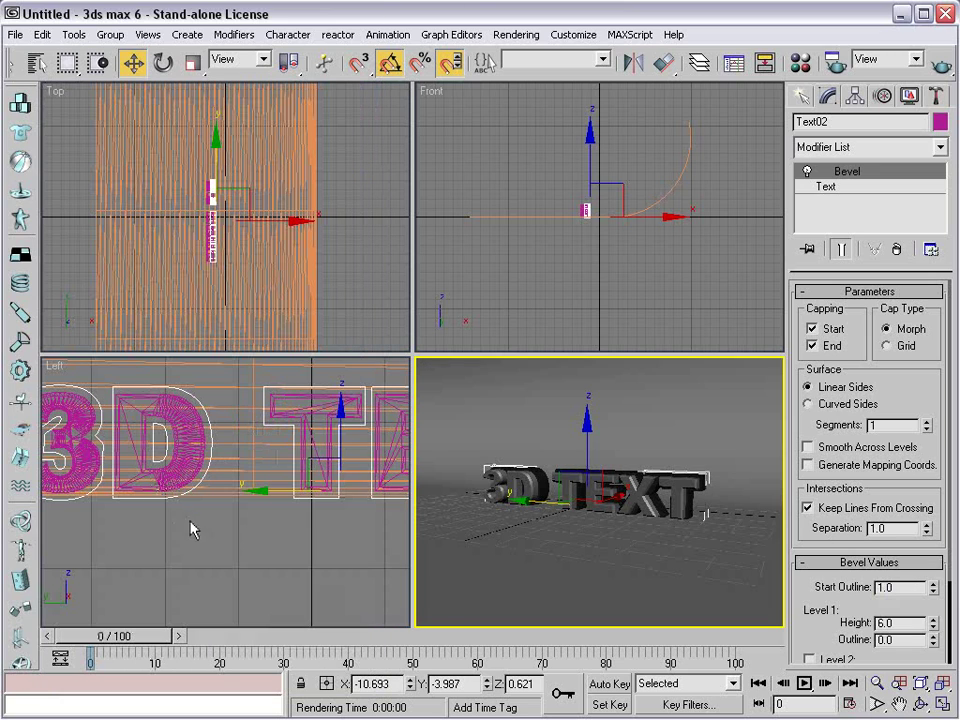
click(194, 528)
click(165, 485)
click(184, 473)
click(172, 480)
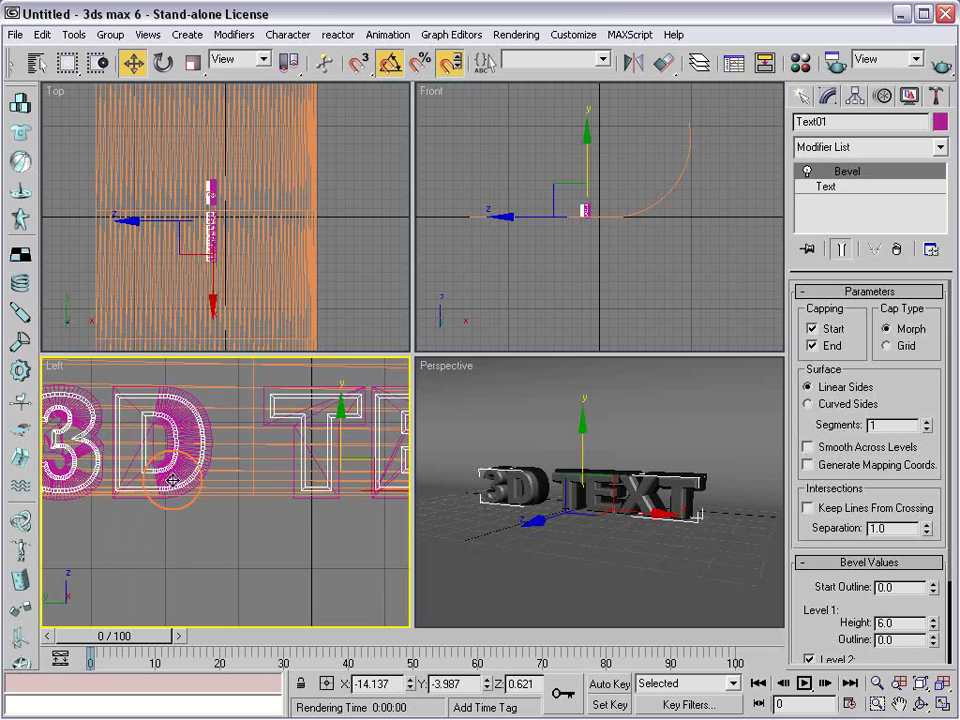
ctrl+click(165, 495)
drag(340, 389, 344, 386)
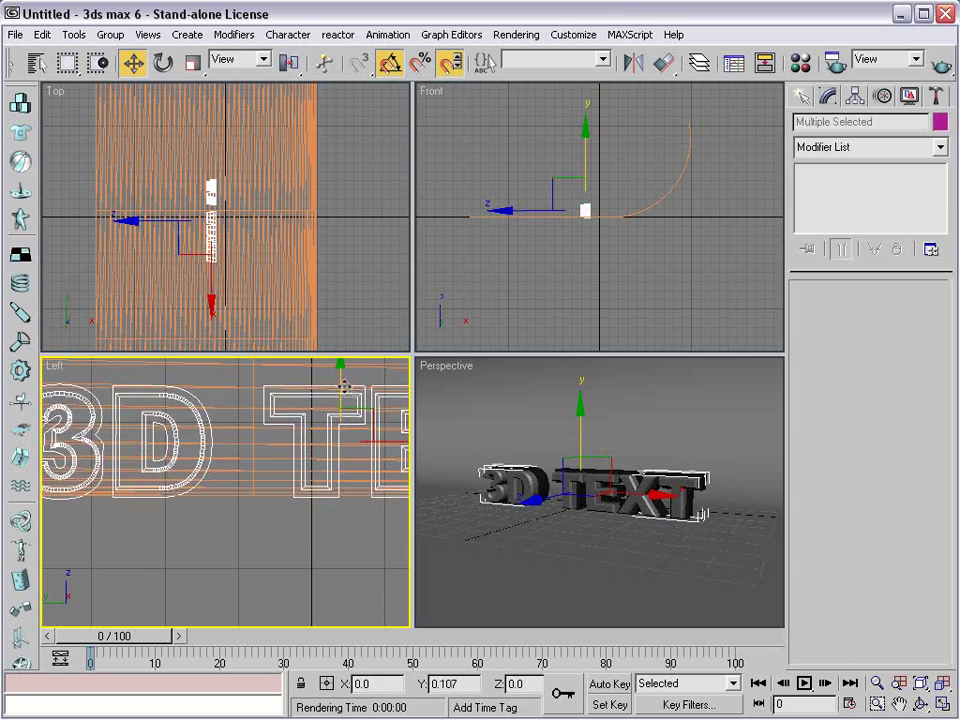
middle_click(525, 425)
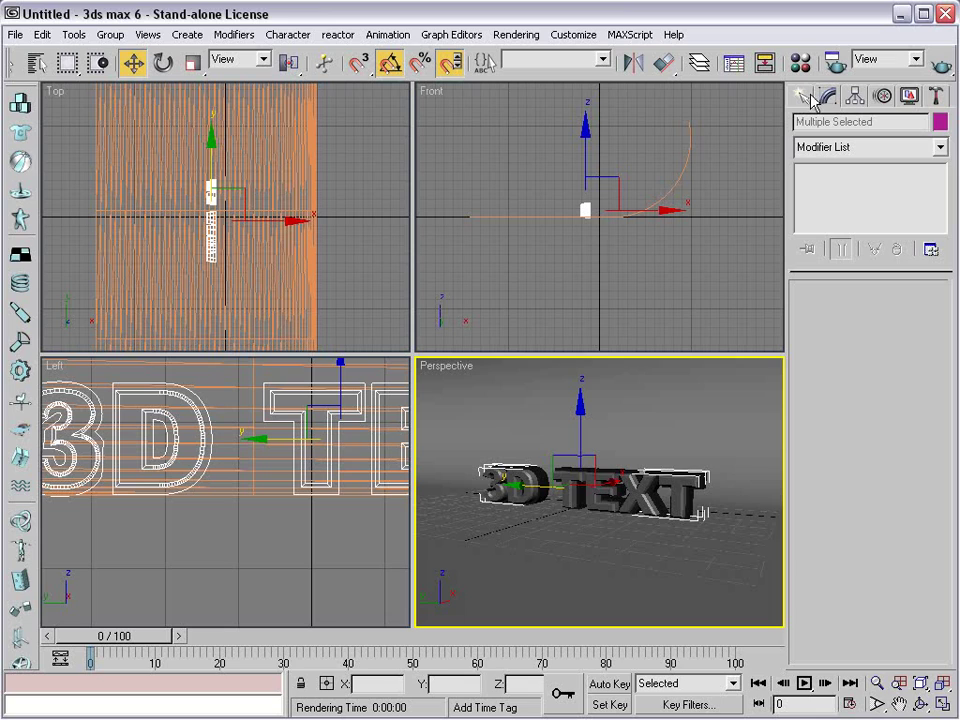
click(941, 64)
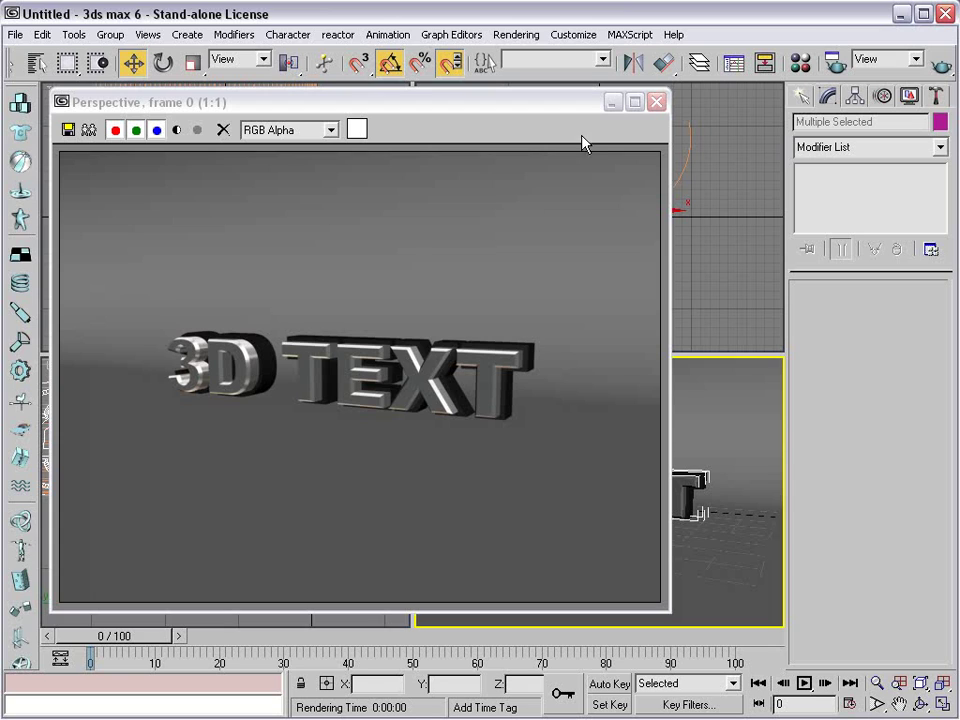
- Place a Standard Skylight on the floor in front of the text with 6 rays per sample and a ray bias of 0.01
click(656, 102)
click(800, 97)
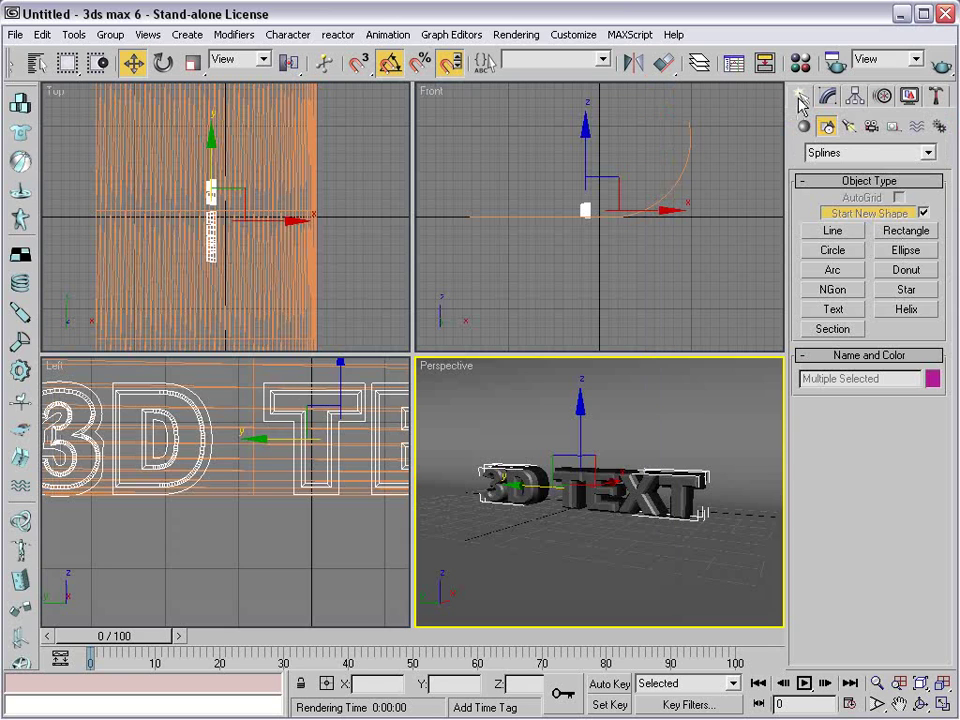
click(849, 126)
click(850, 155)
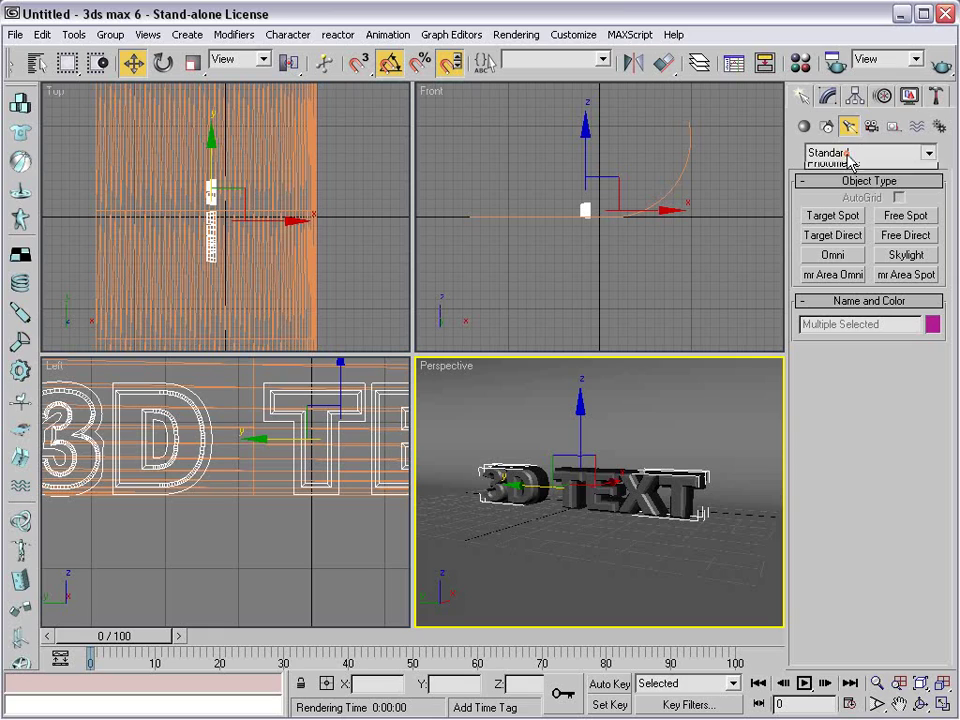
click(852, 158)
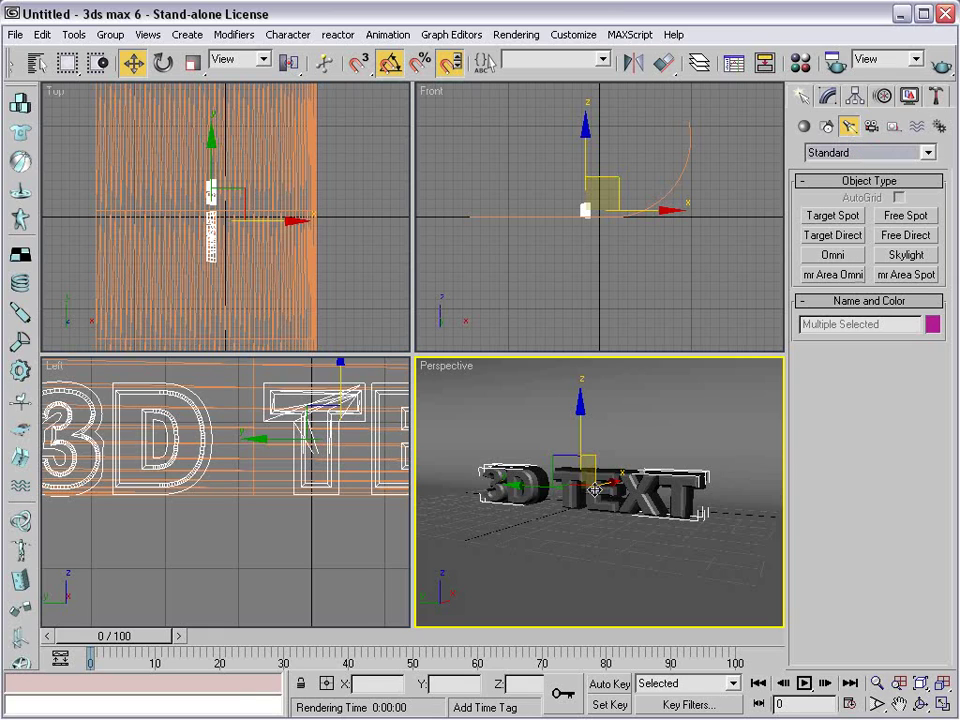
click(913, 252)
click(735, 538)
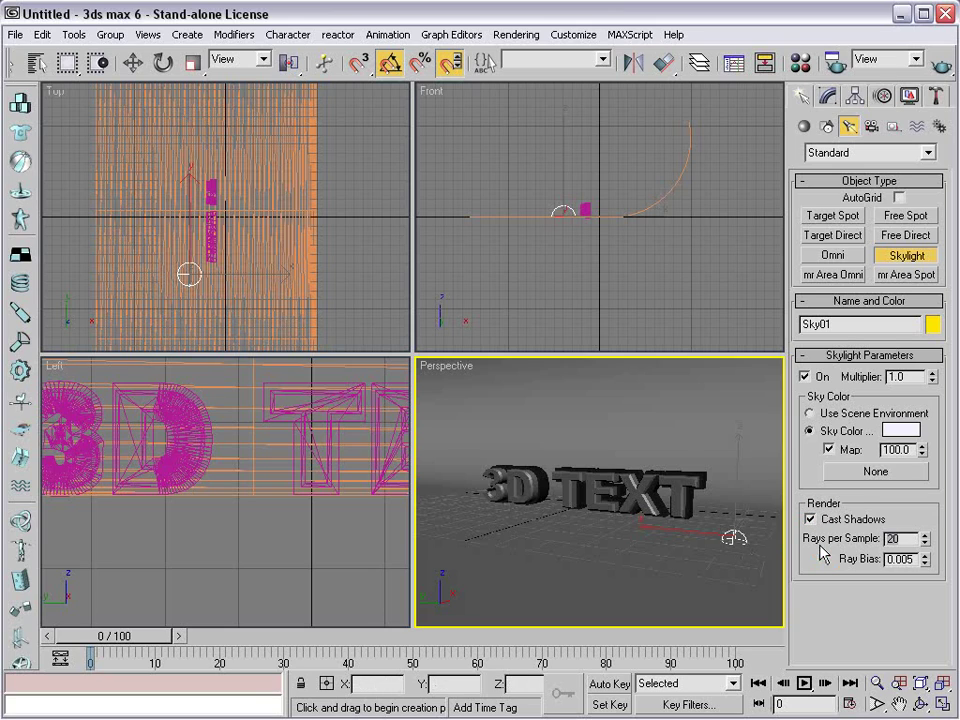
key(Return)
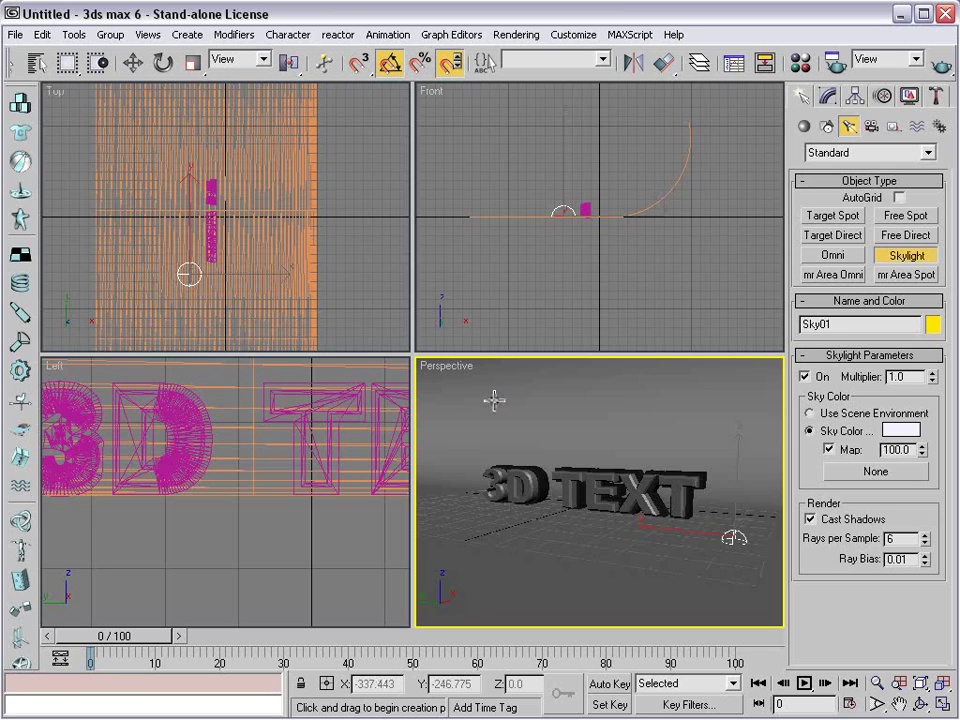
- Finish light creation and render the Perspective view with the skylight's illumination
middle_drag(599, 480, 597, 479)
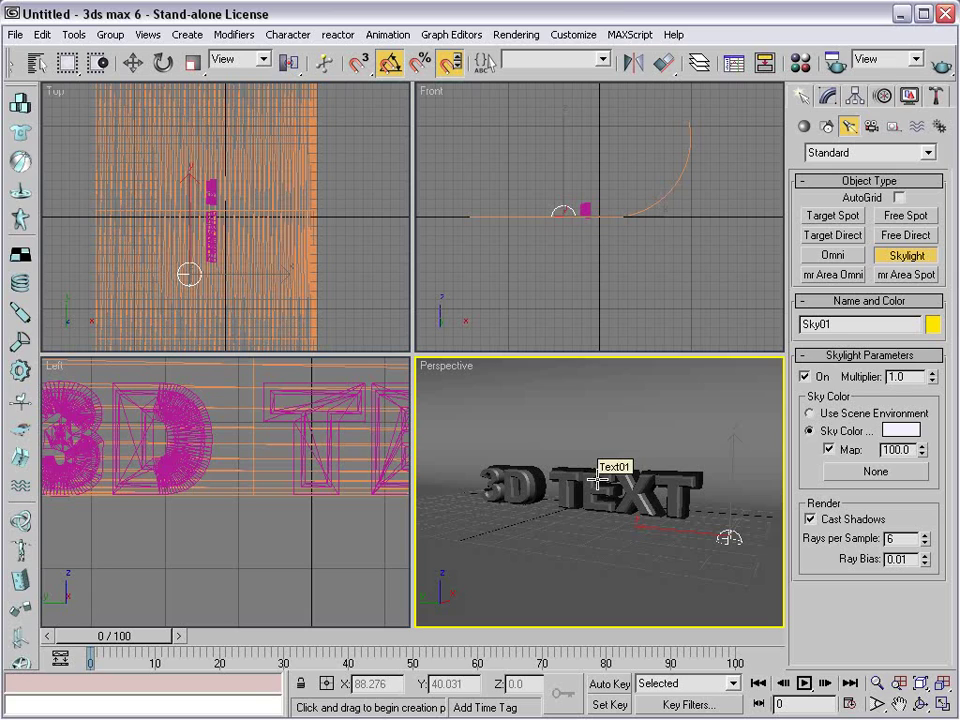
right_click(594, 326)
key(w)
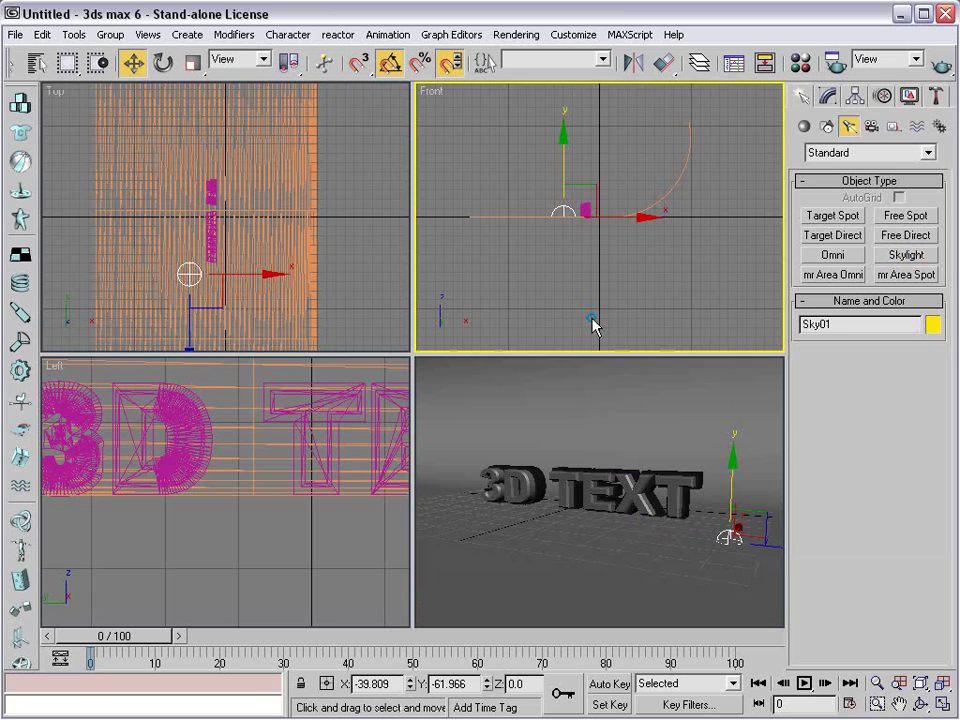
right_click(608, 427)
click(941, 64)
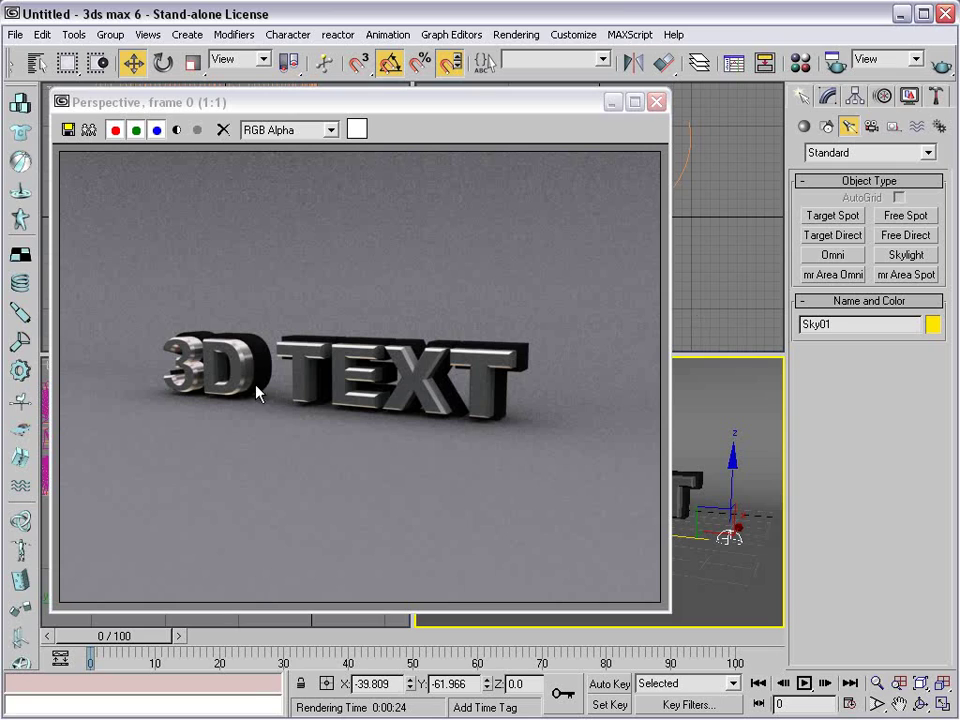
- Create a camera from the current Perspective view
click(656, 102)
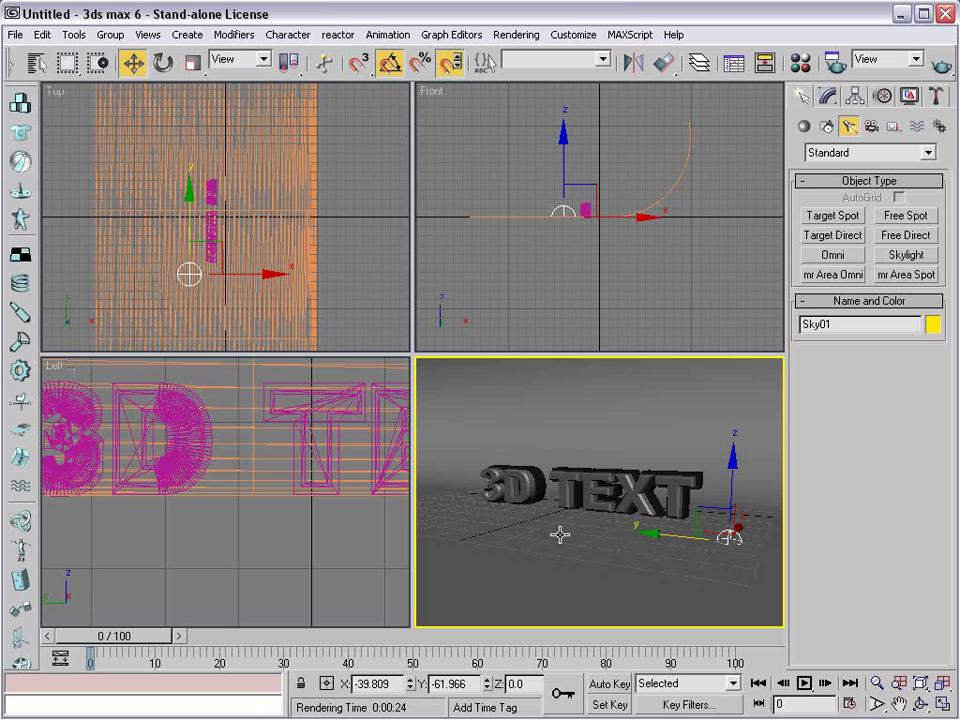
click(147, 34)
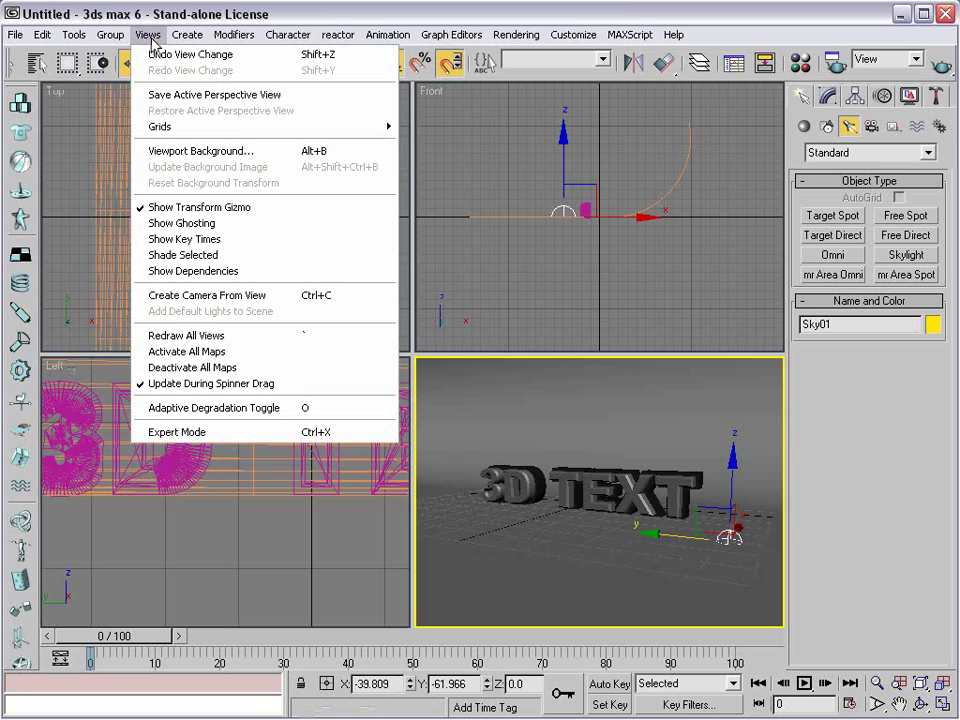
click(238, 301)
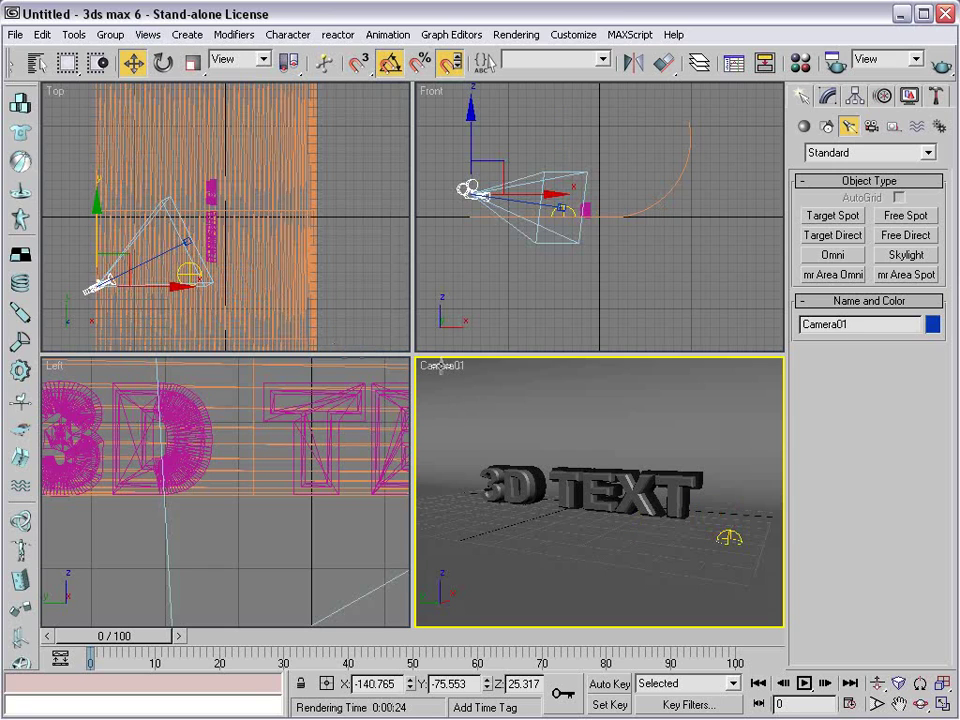
- Animate Camera01 with Auto Key by moving it along the world Y axis to about 9.6 at frame 63
middle_drag(165, 286, 161, 266)
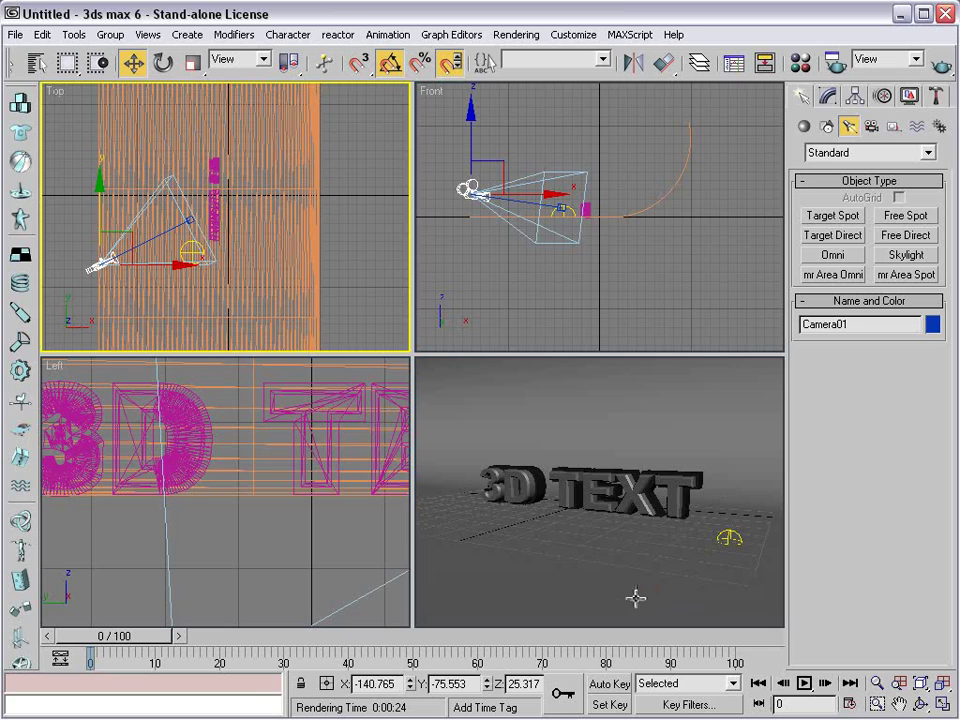
click(609, 684)
drag(100, 665, 496, 665)
right_click(99, 264)
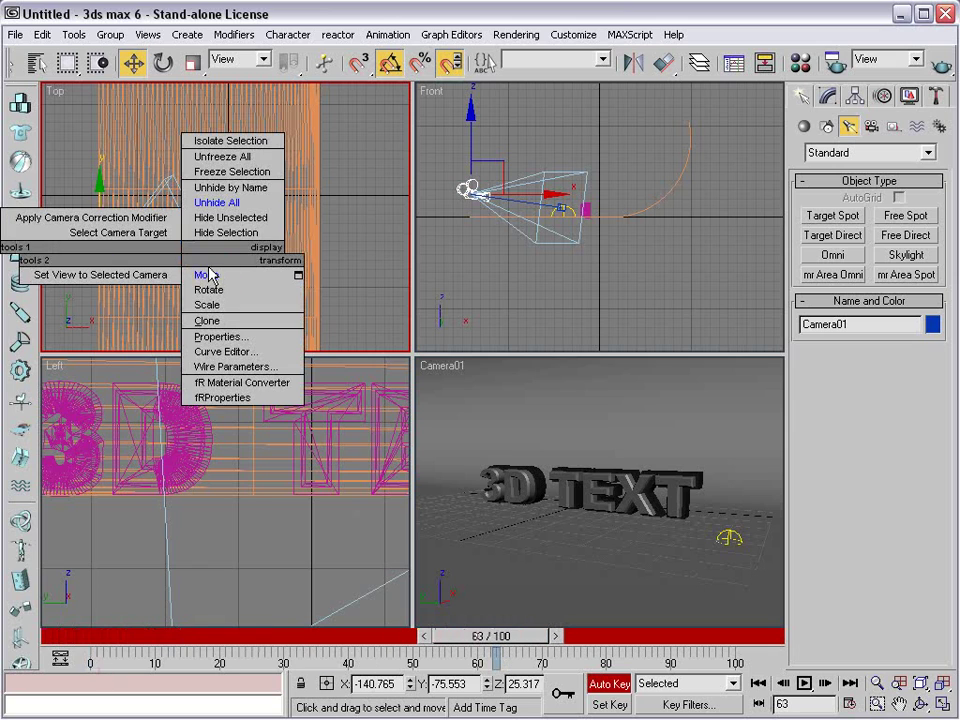
click(208, 275)
drag(99, 206, 97, 128)
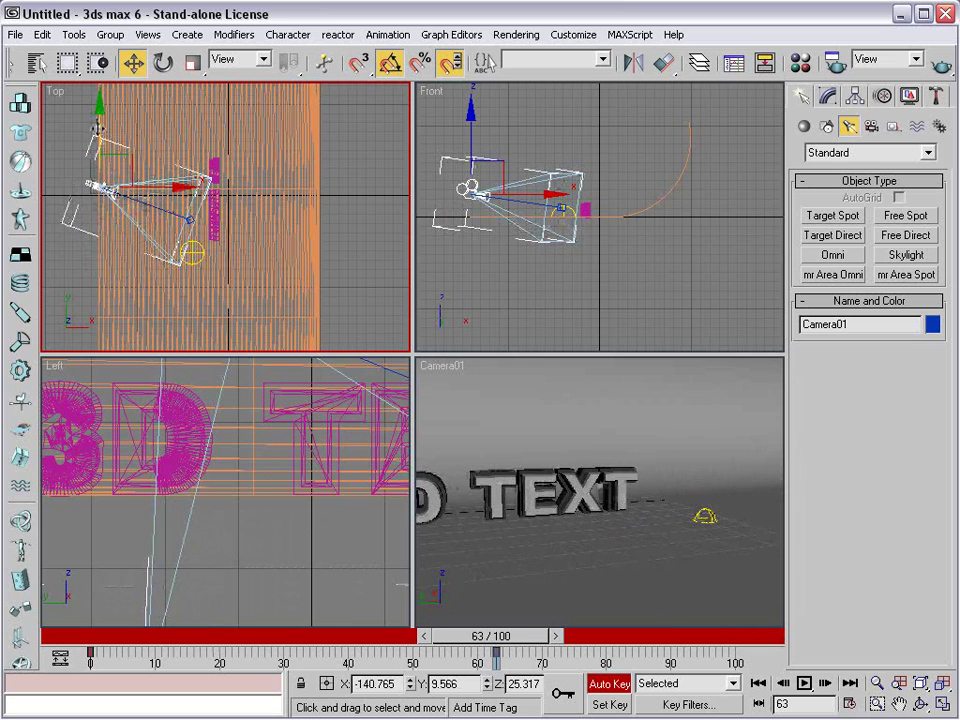
click(605, 683)
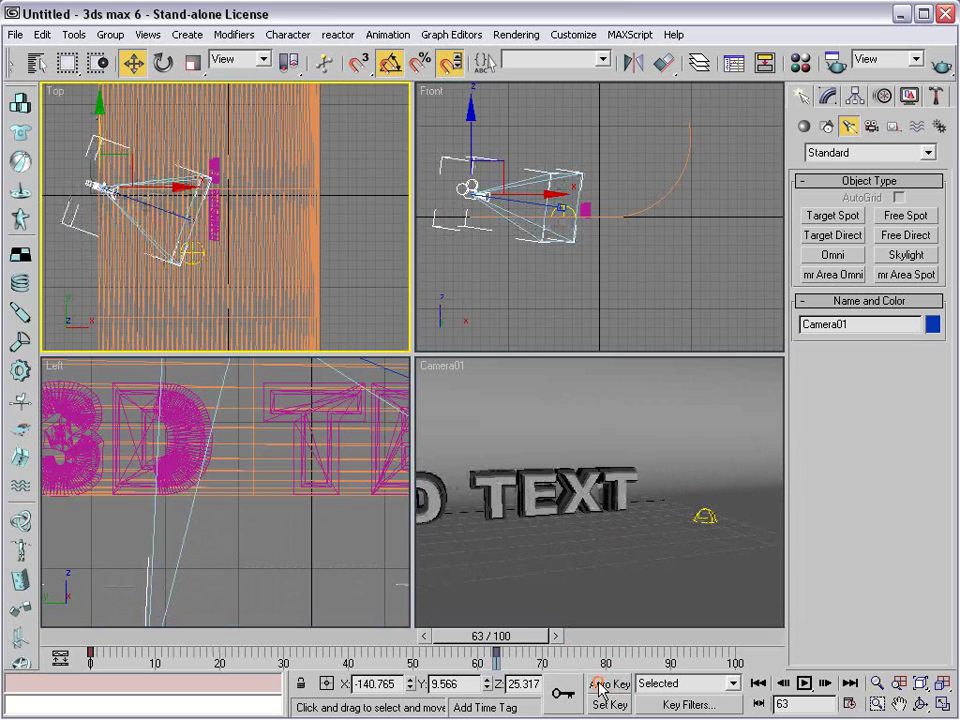
- Move the Camera01 target onto the text, to about X -16, Y -3, Z 6
scroll(186, 219, up, 3)
click(190, 212)
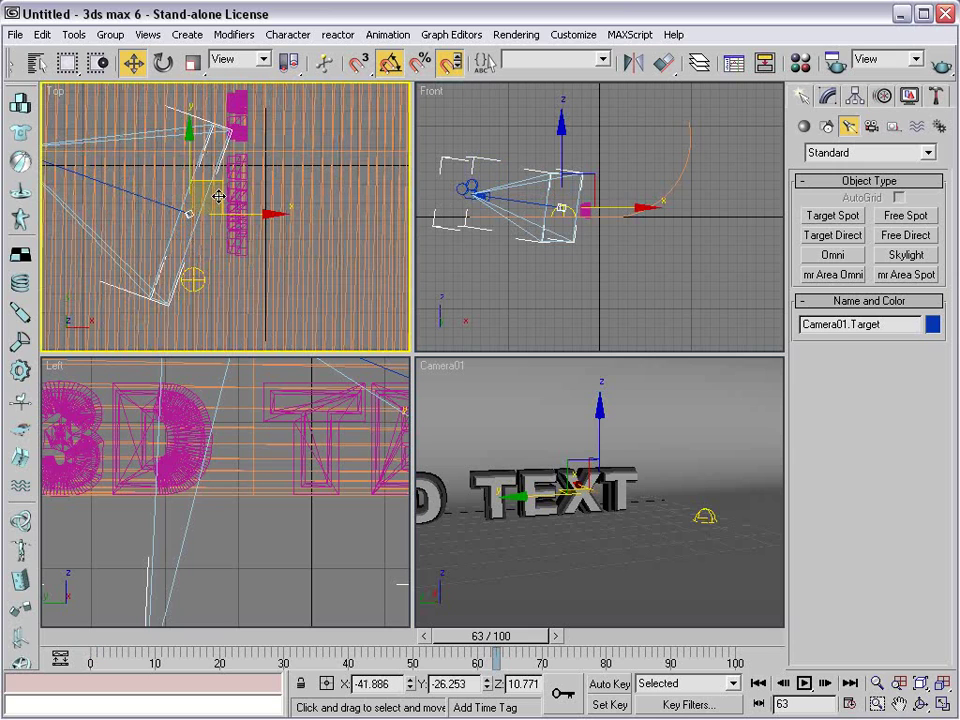
drag(218, 197, 265, 141)
mouse_move(585, 172)
mouse_down()
mouse_move(583, 186)
mouse_move(581, 161)
mouse_move(585, 172)
mouse_up()
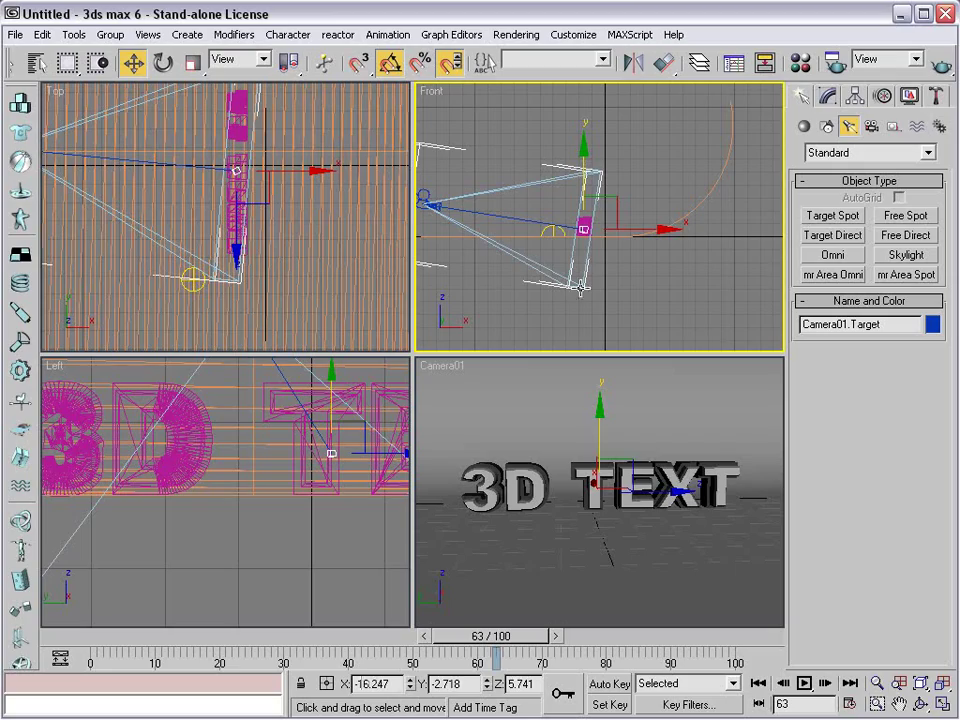
- Shift the Camera01 framing slightly sideways and scrub through the camera animation, stopping at frame 70
drag(525, 638, 141, 686)
key(w)
middle_drag(662, 502, 646, 502)
mouse_move(125, 645)
mouse_down()
mouse_move(510, 645)
mouse_move(126, 648)
mouse_up()
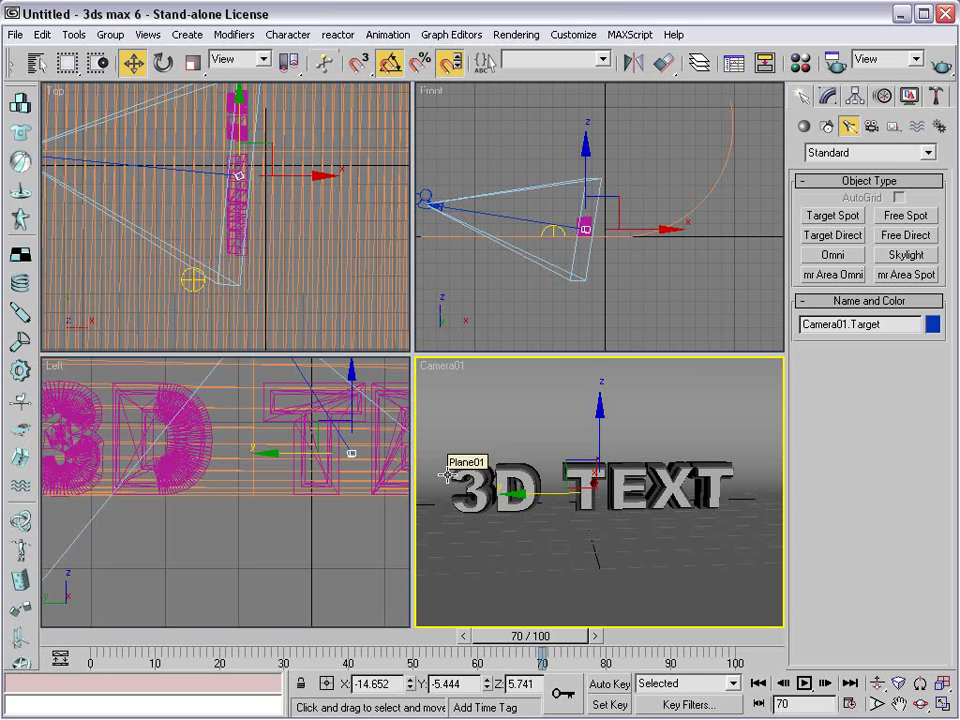
- Set the render's time output to the frame range 0 to 75
click(836, 68)
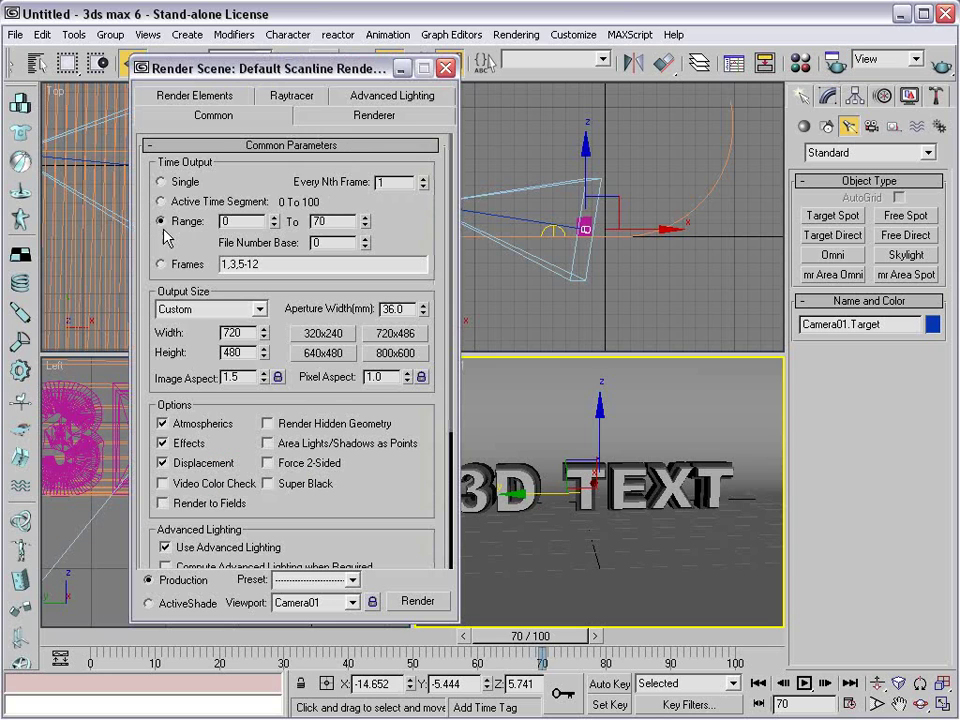
drag(335, 222, 199, 203)
text(7)
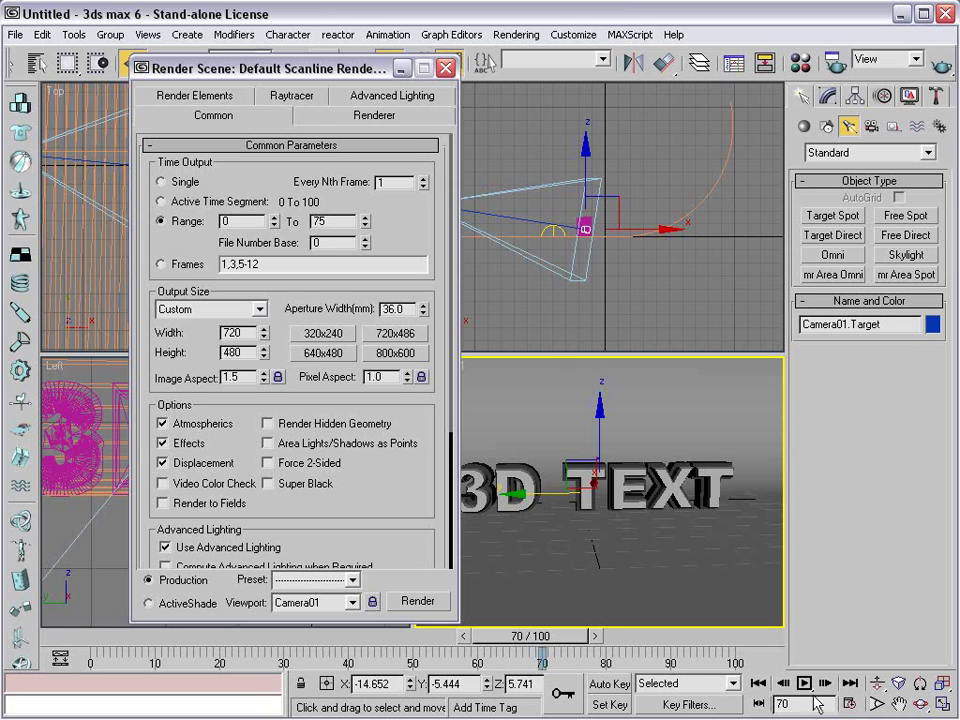
click(850, 704)
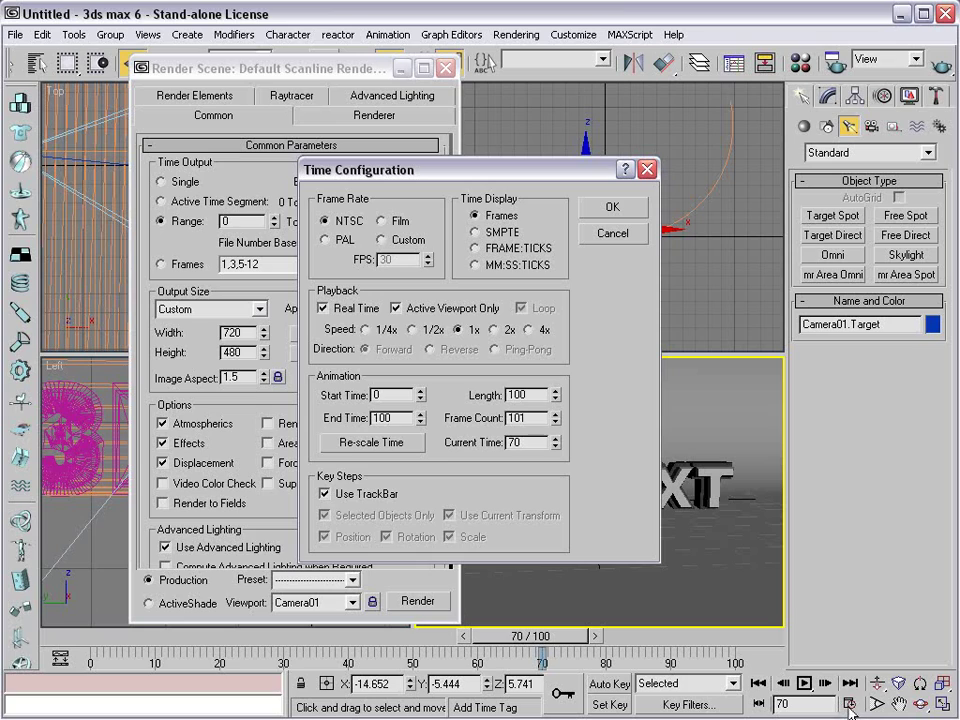
drag(525, 397, 513, 398)
text(50)
click(618, 235)
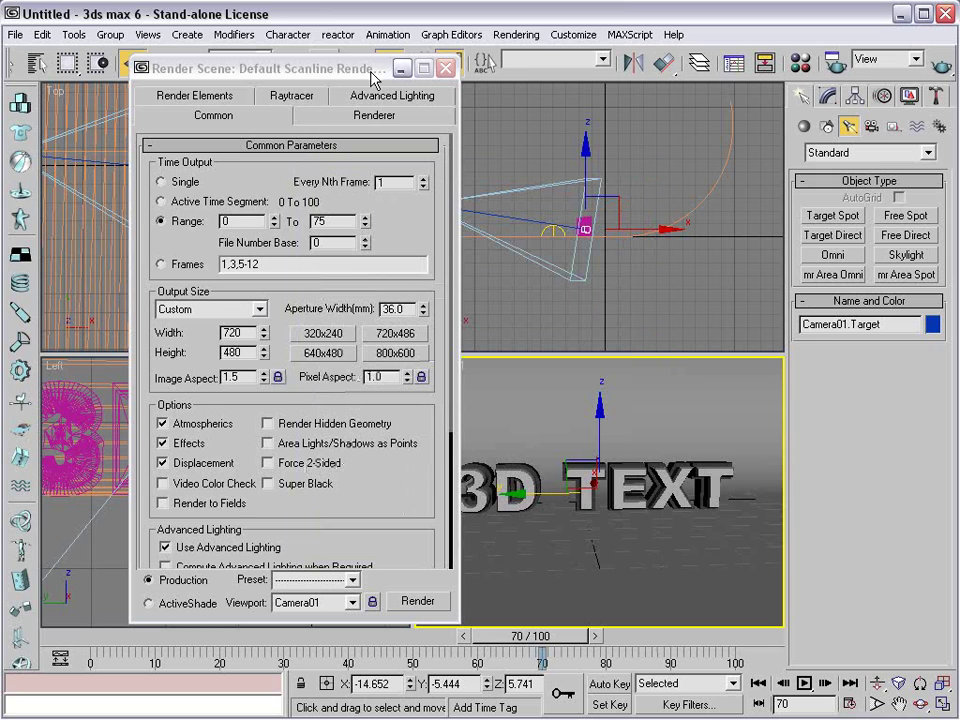
- Examine the shape of Camera01's position curves at the start and end keys in the mini curve editor
click(403, 70)
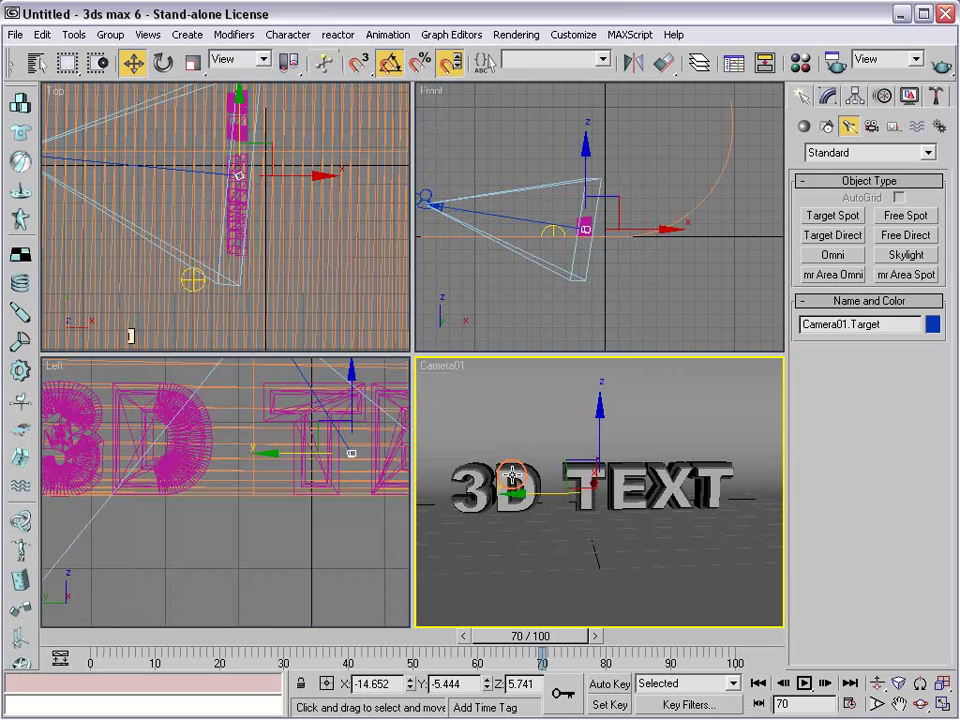
click(61, 666)
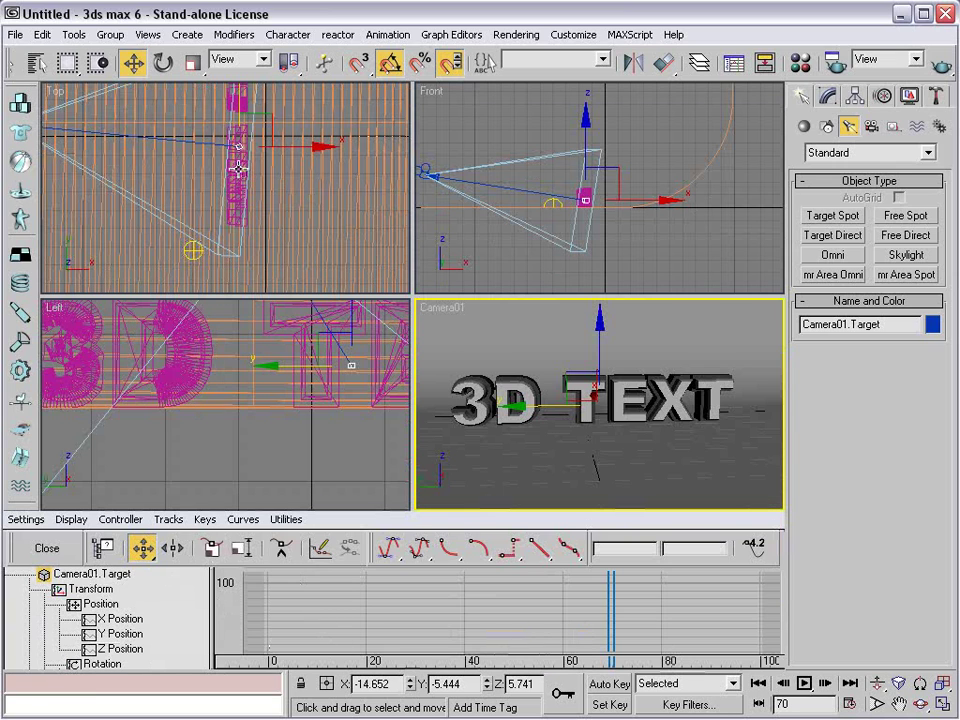
click(228, 159)
middle_drag(455, 172, 517, 183)
click(488, 184)
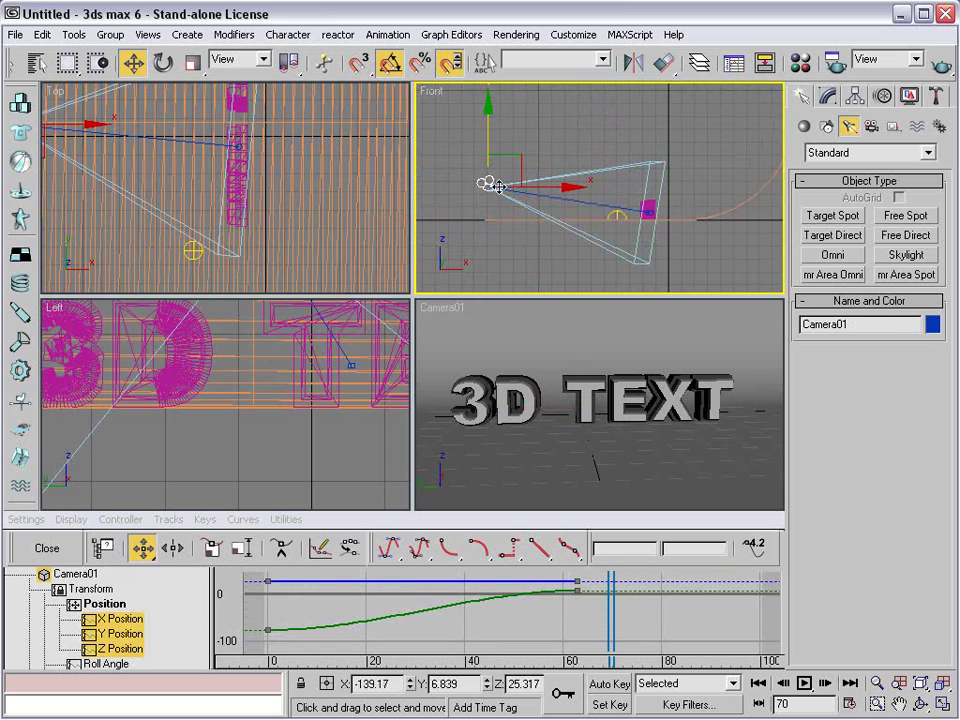
click(280, 638)
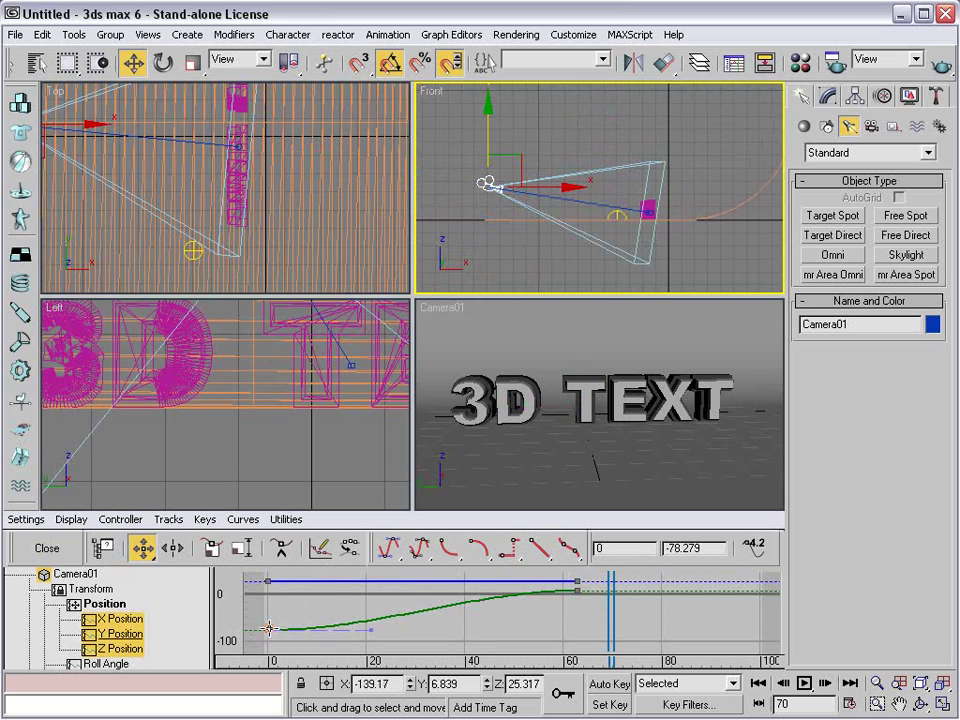
click(572, 593)
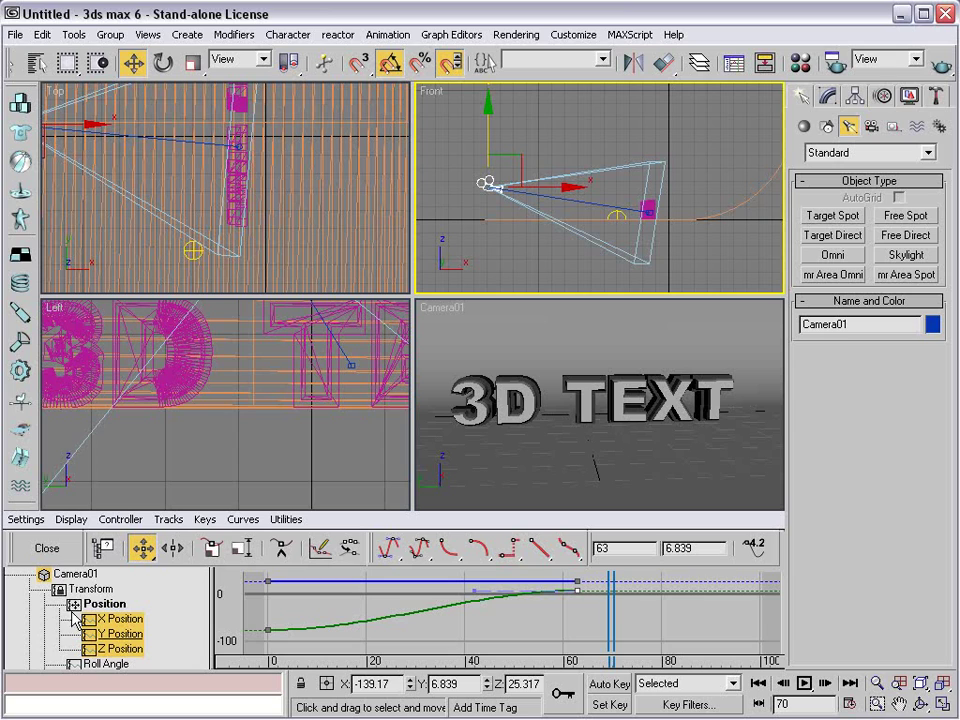
click(47, 548)
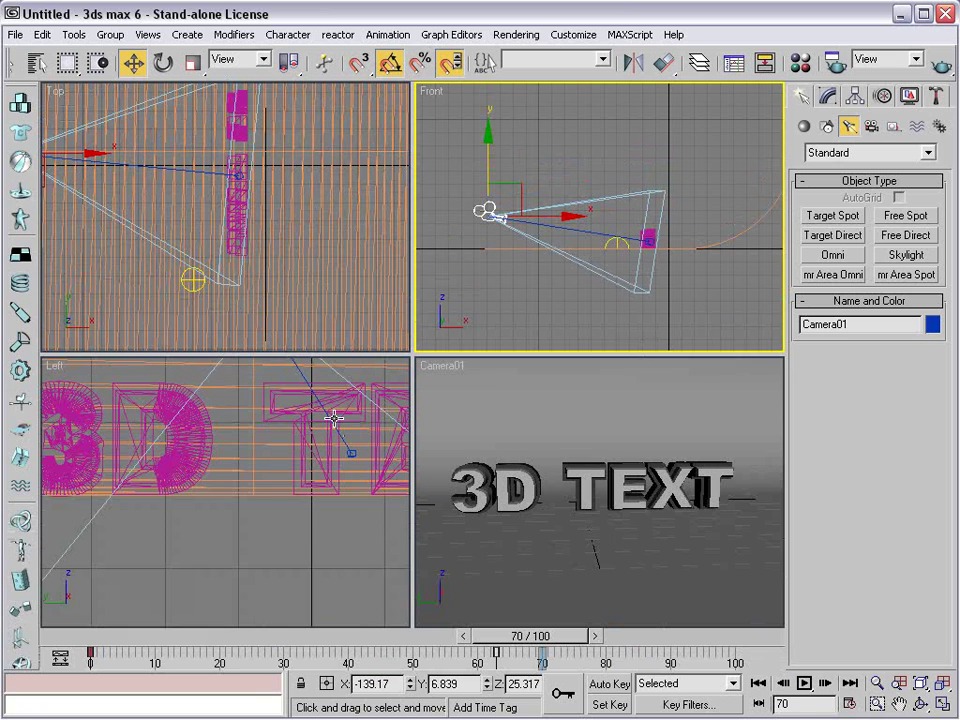
- Scrub the animation back to frame 0 and deselect Camera01
drag(568, 637, 120, 641)
key(w)
right_click(553, 338)
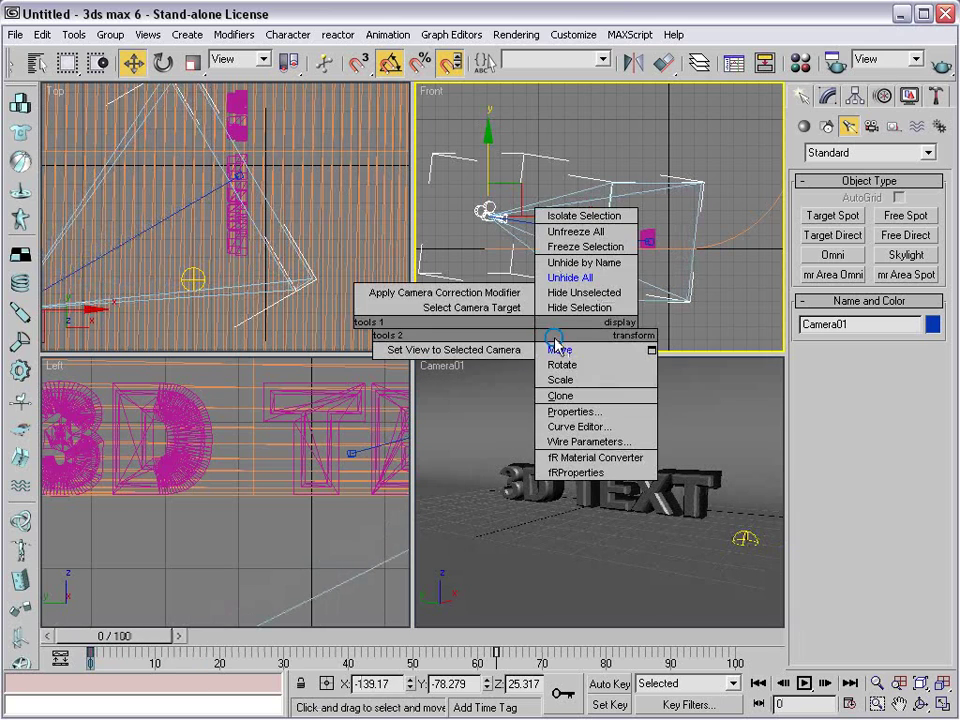
click(559, 344)
right_click(524, 325)
click(533, 344)
click(529, 326)
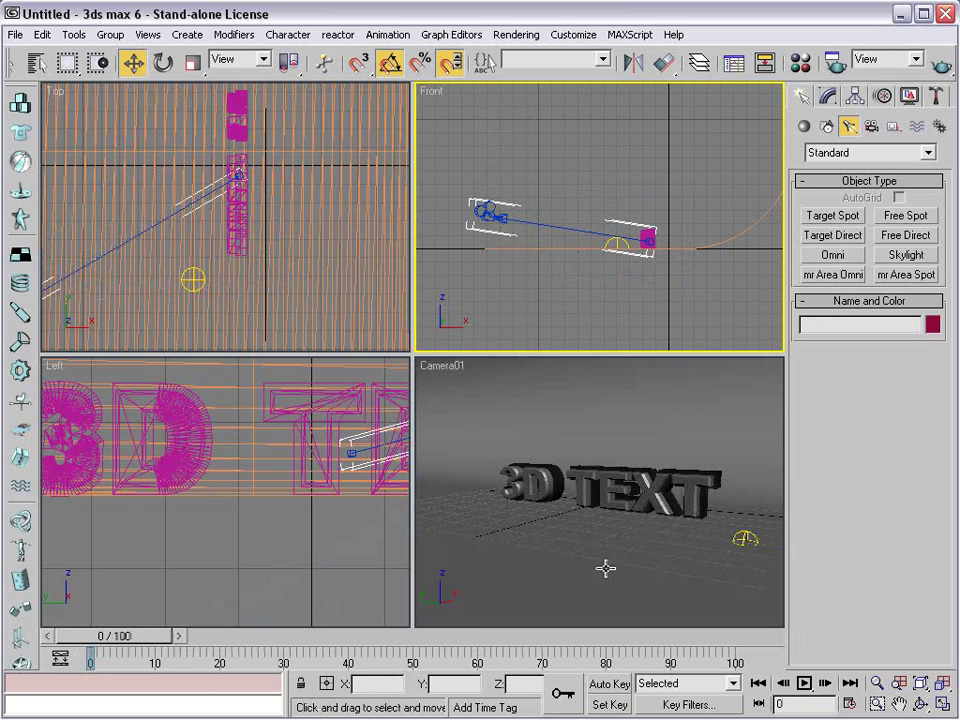
- Set the render output size to the NTSC DV (video) preset
click(836, 62)
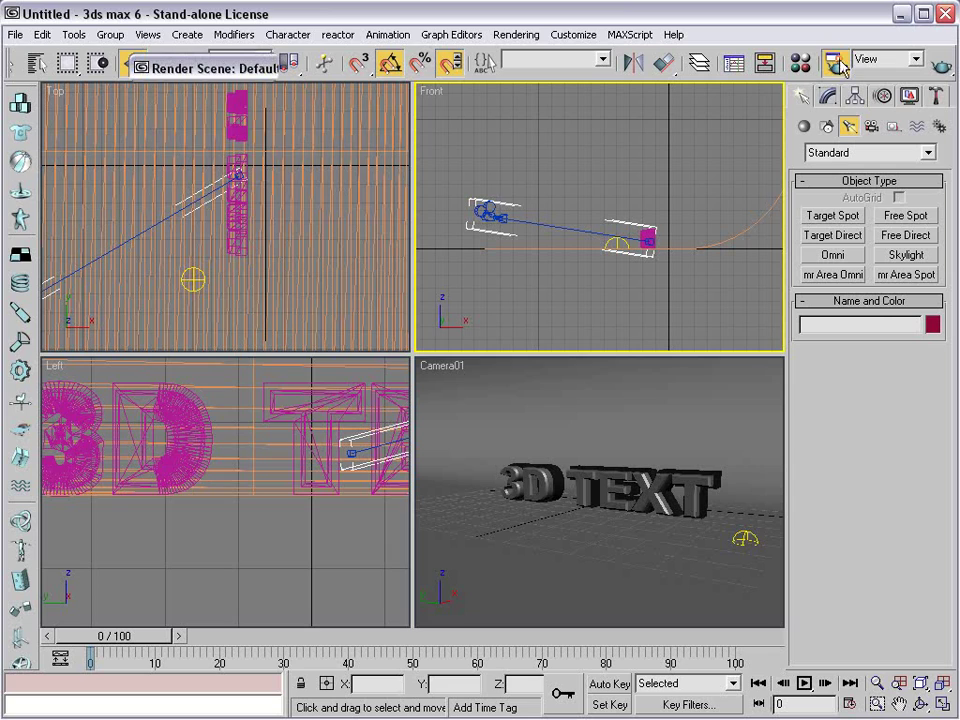
click(257, 309)
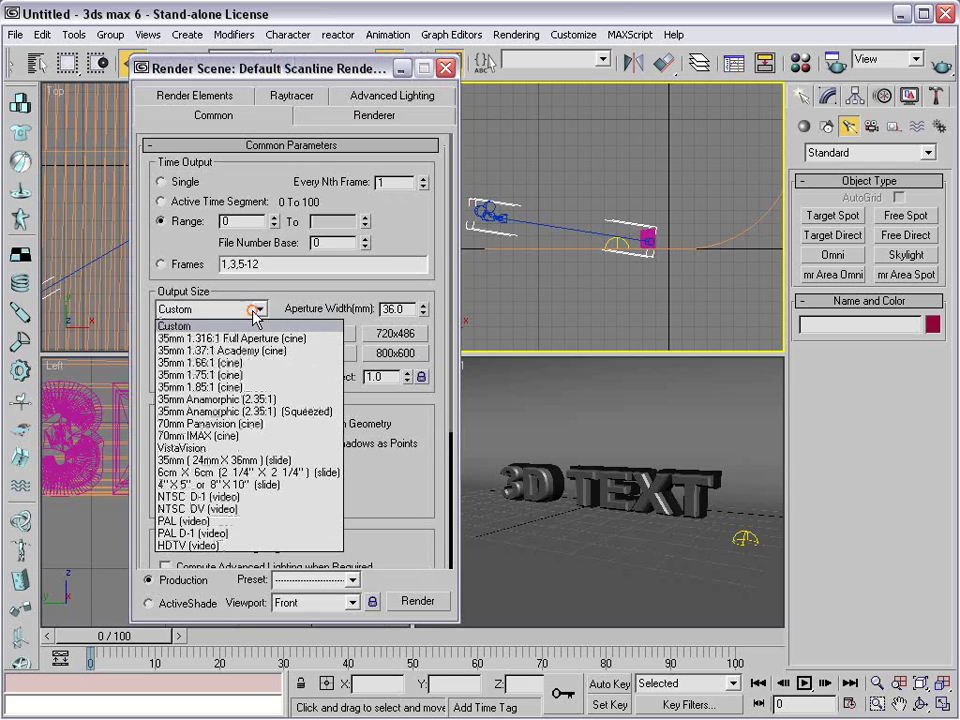
click(195, 508)
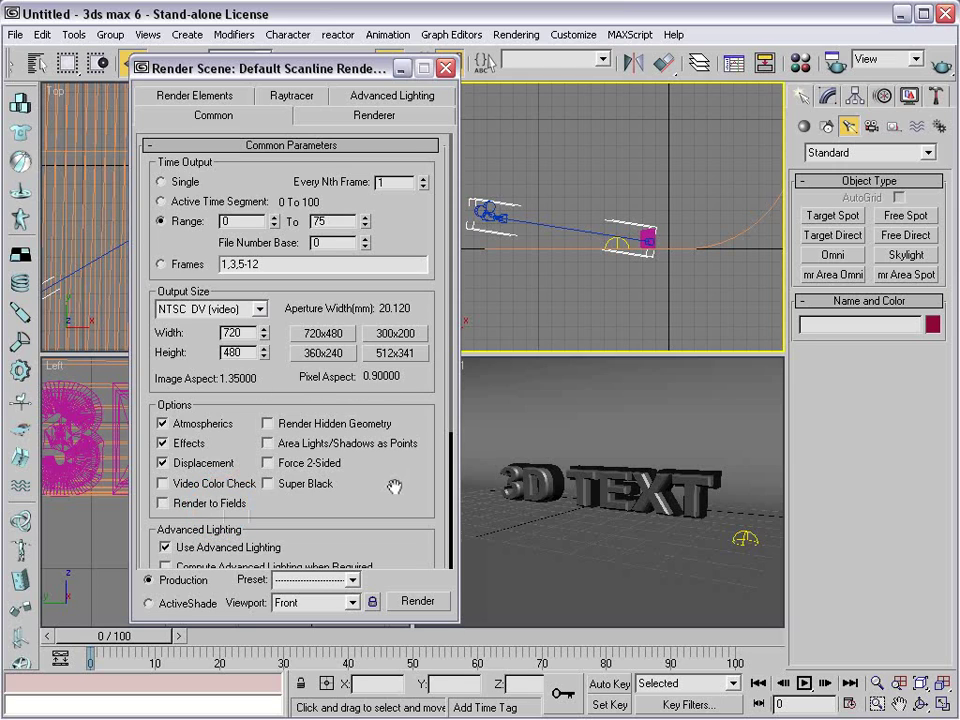
- Set the render output to save as the PNG image file "3D Text.png" in the 3D Text folder
scroll(399, 506, down, 5)
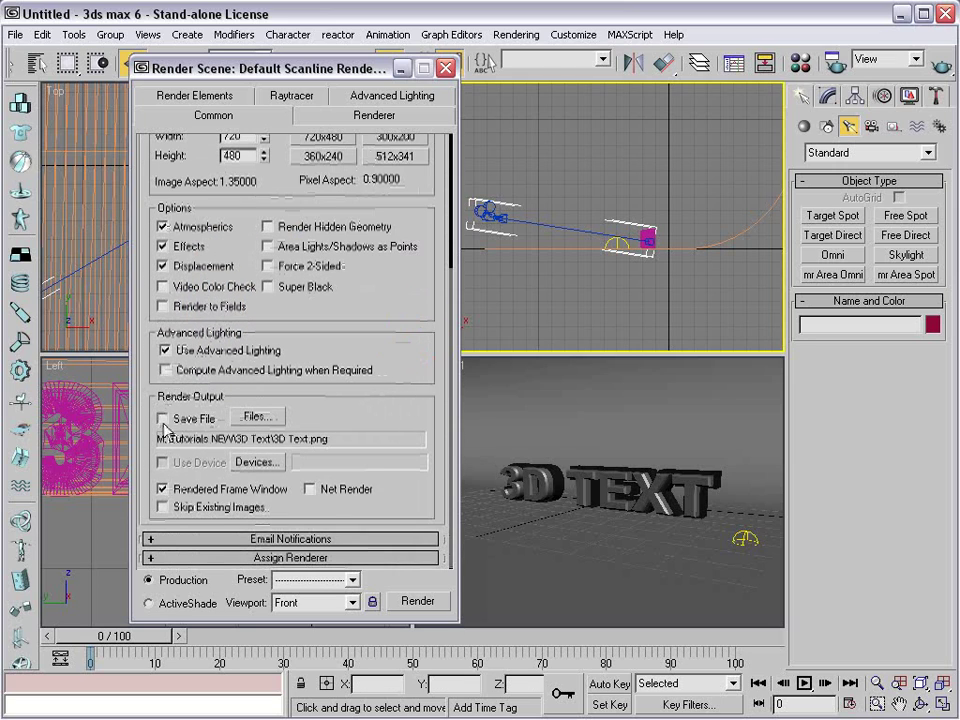
click(257, 416)
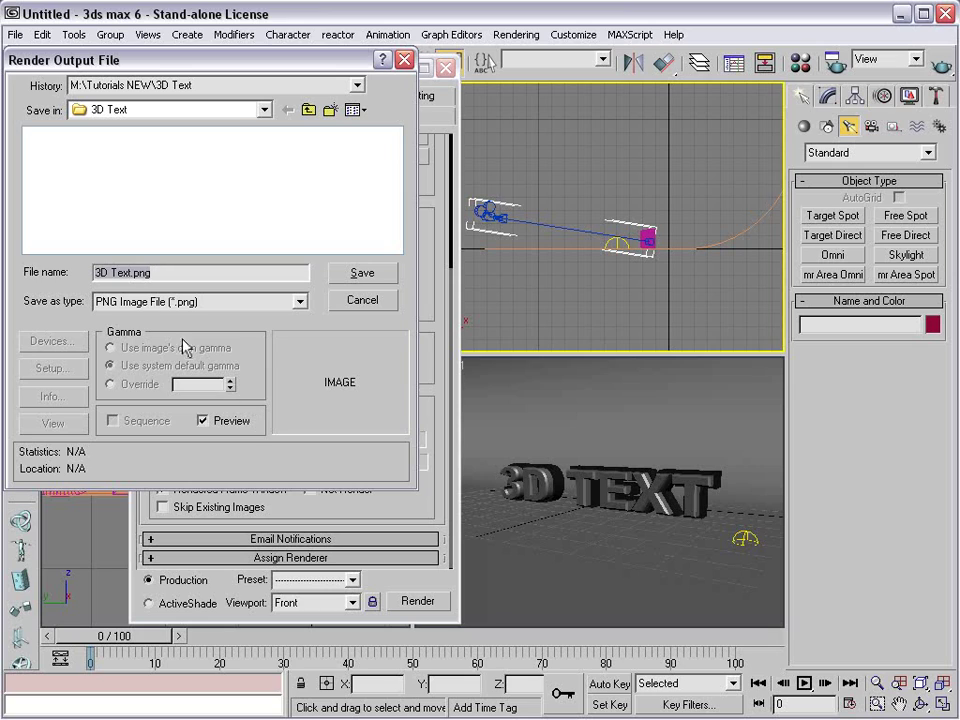
click(165, 302)
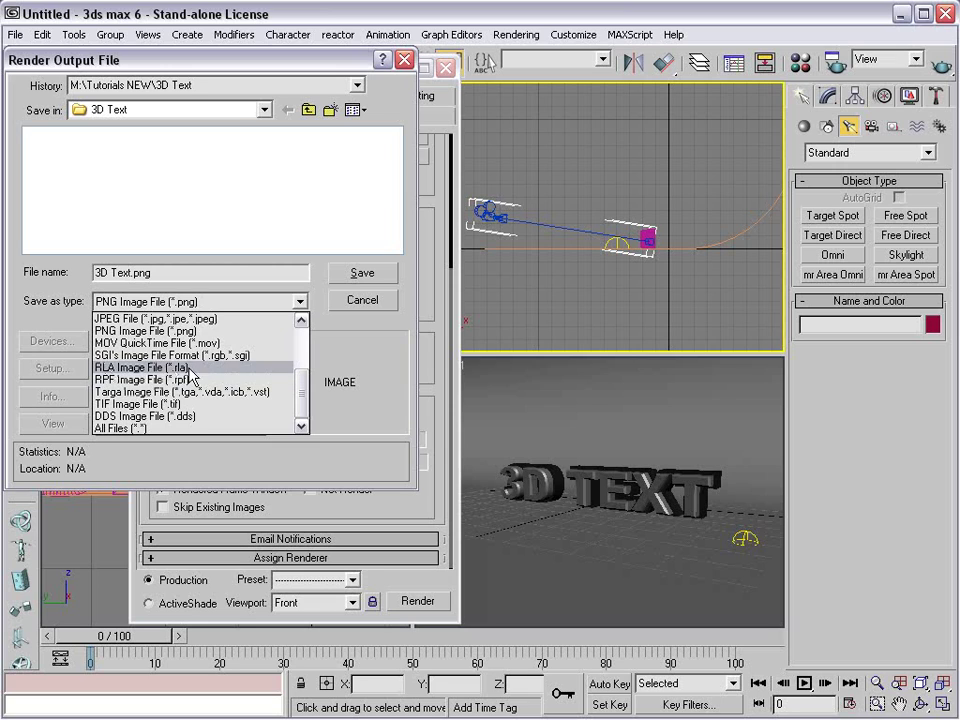
scroll(194, 375, up, 3)
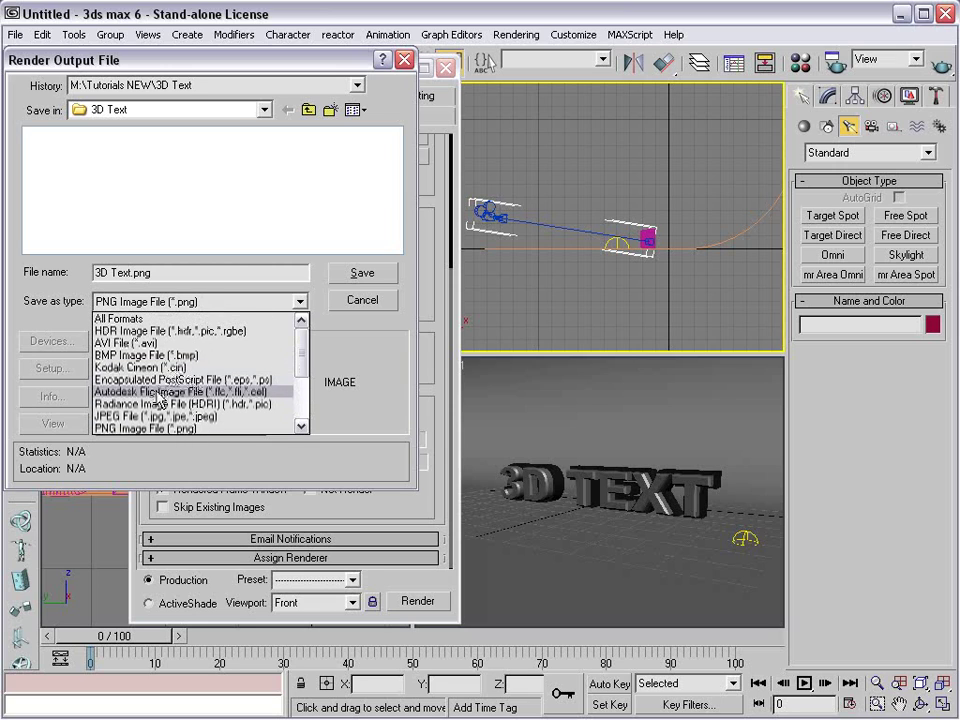
drag(299, 361, 308, 403)
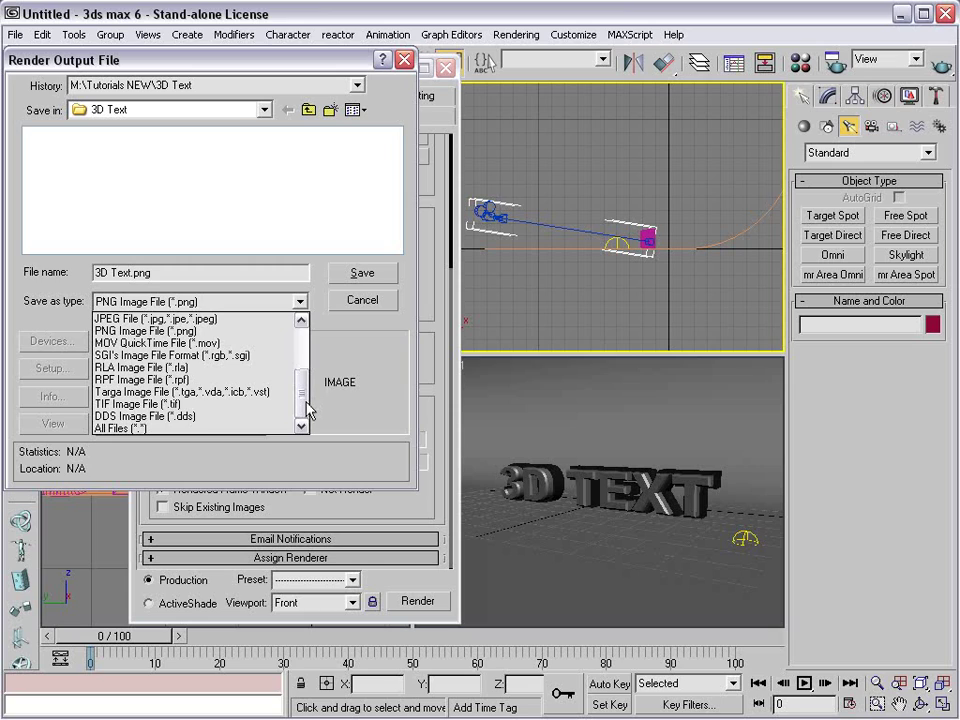
click(160, 380)
click(218, 301)
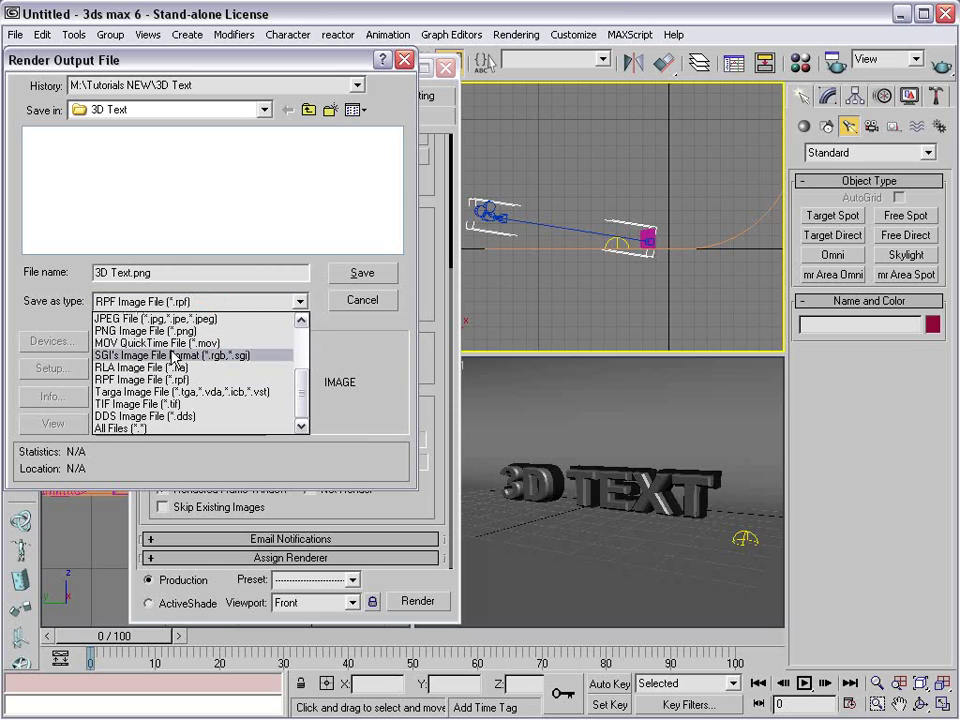
click(180, 327)
click(357, 273)
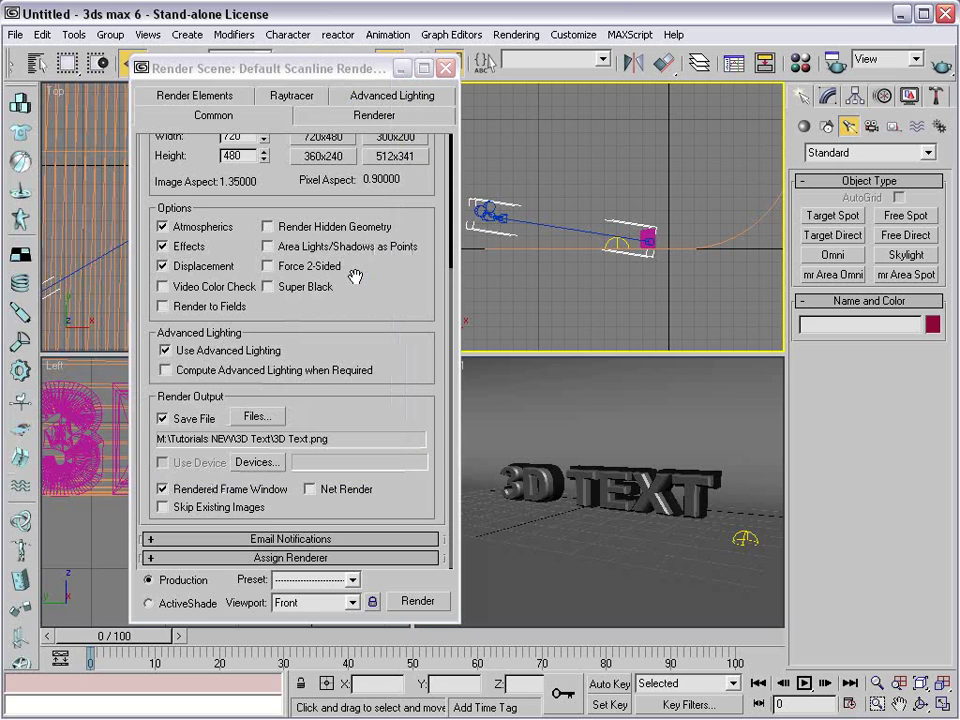
- Select the skylight beside the text and set its Rays per Sample to 15
click(743, 530)
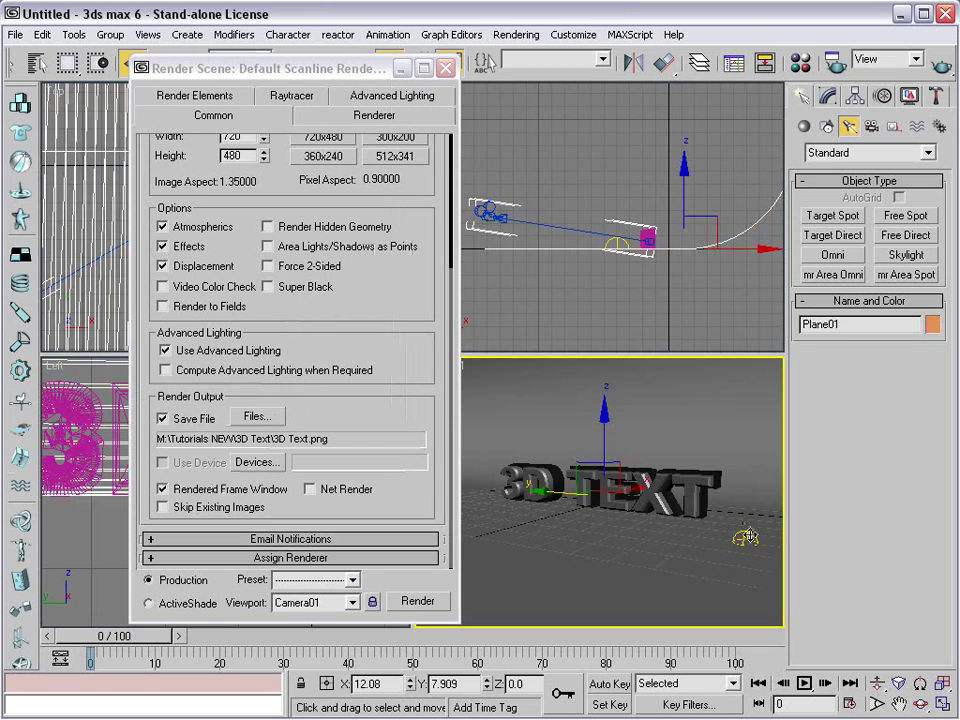
click(745, 535)
click(827, 98)
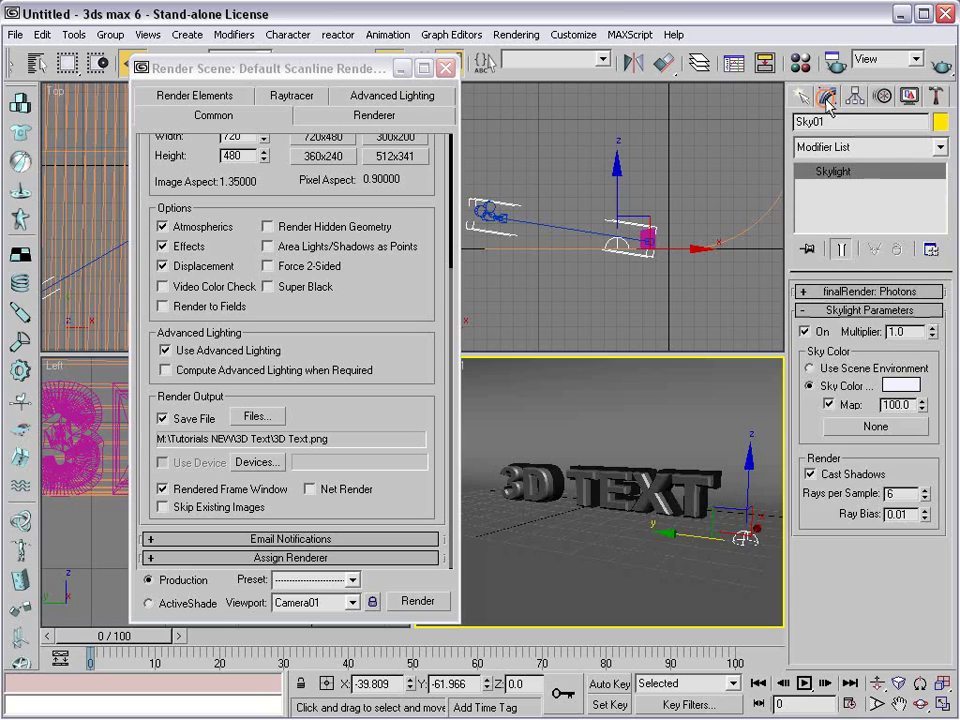
click(806, 475)
- Render the Camera01 view at frame 0 to check the lighting, and close the rendered image
click(943, 68)
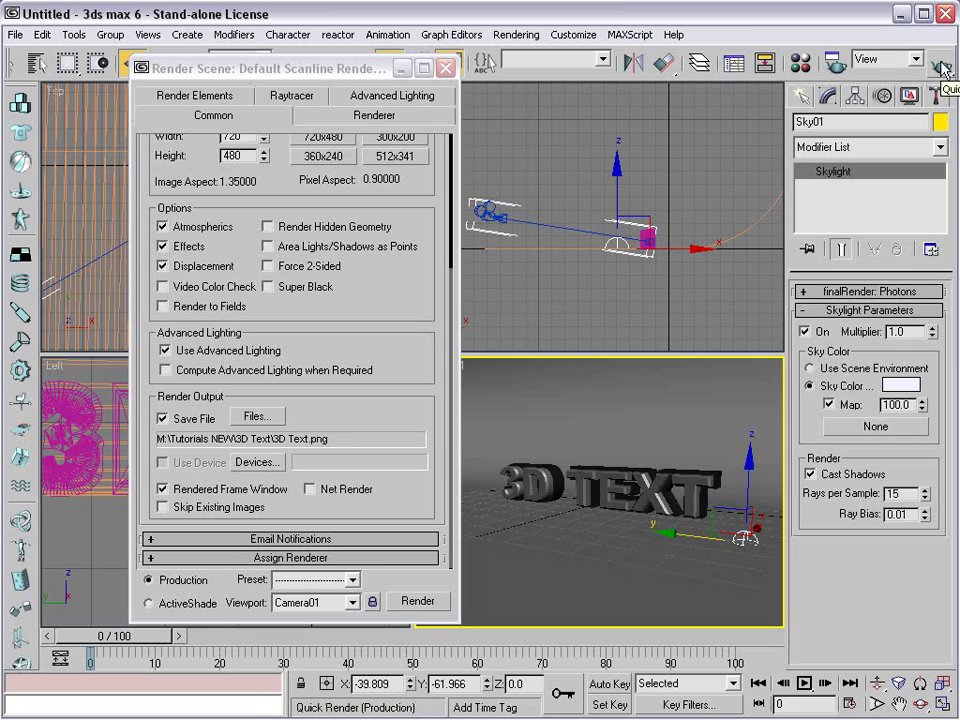
click(943, 68)
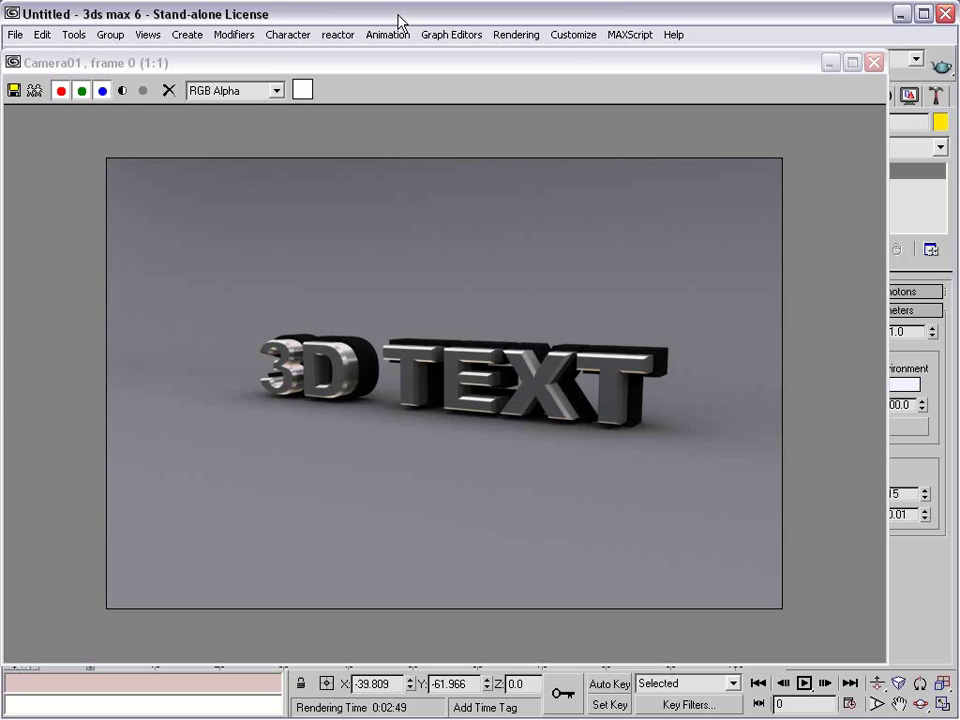
click(545, 68)
click(874, 63)
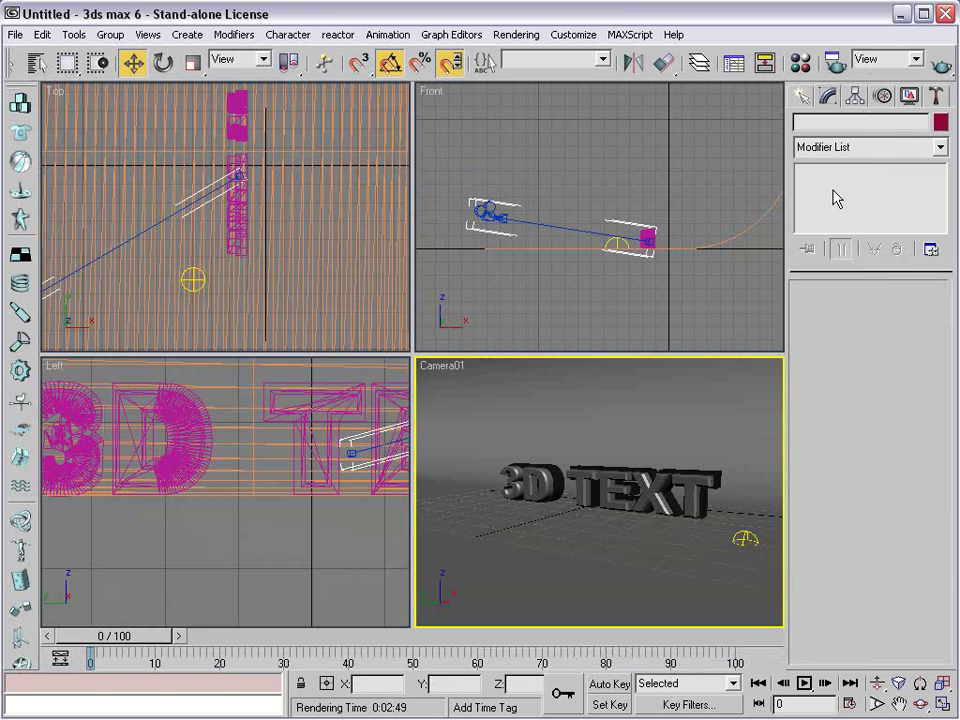